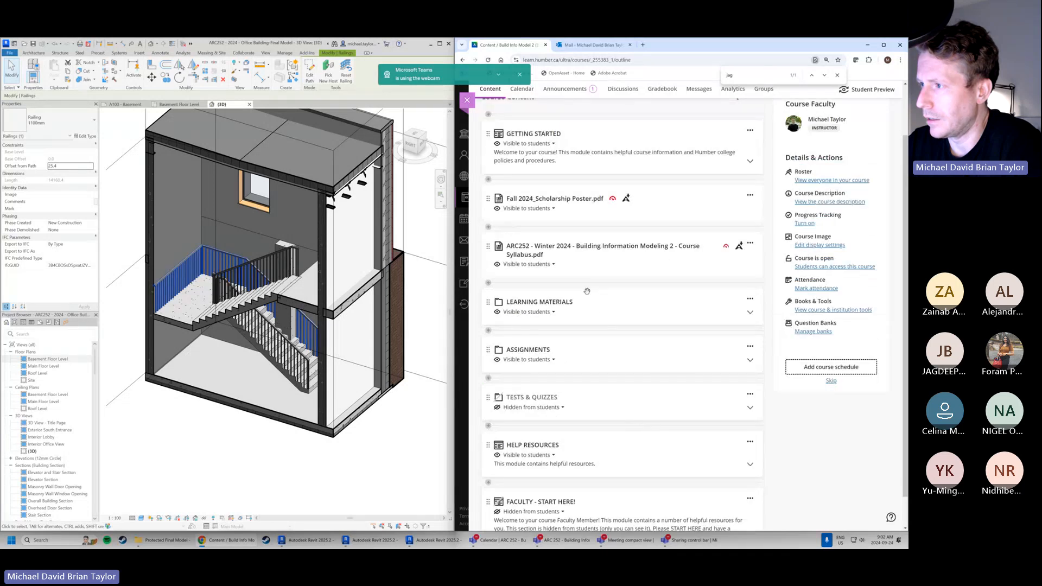
Look through the Module 1 - Revit Review files in the course's Learning Materials folder and collapse the folder
scroll(611, 374, up, 1)
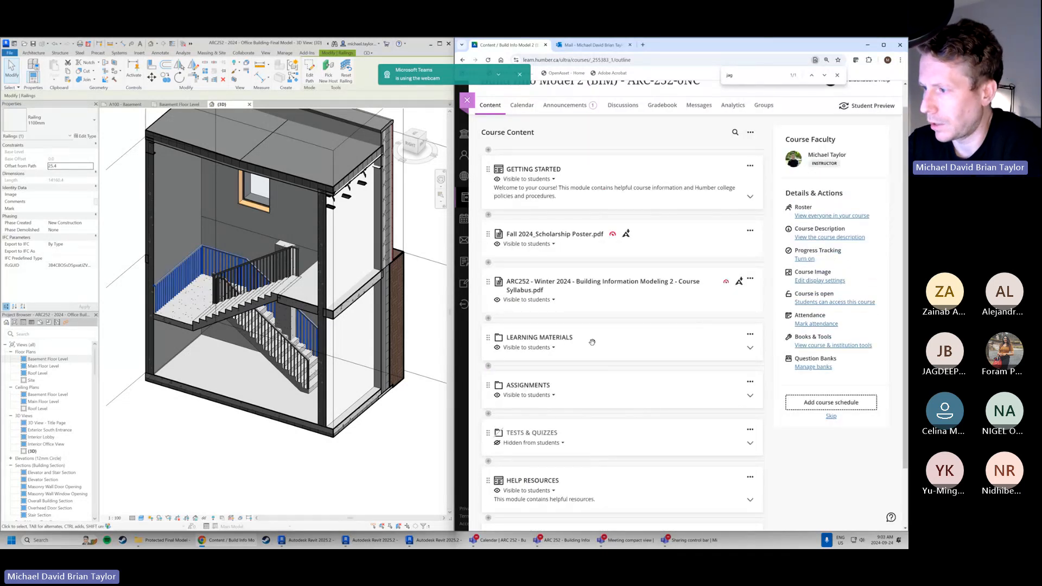
click(594, 343)
scroll(615, 366, down, 2)
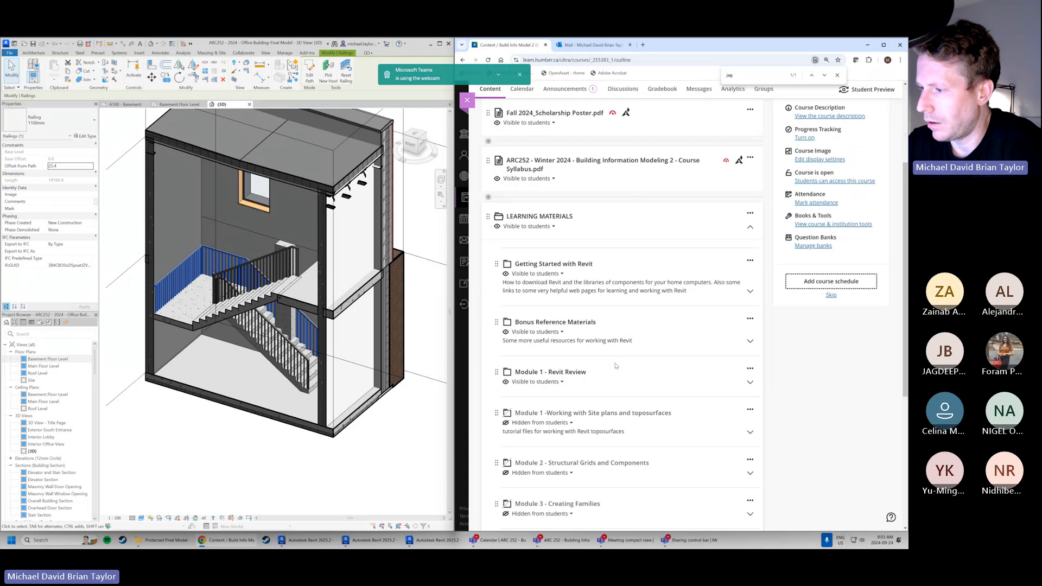
scroll(615, 366, down, 1)
click(602, 317)
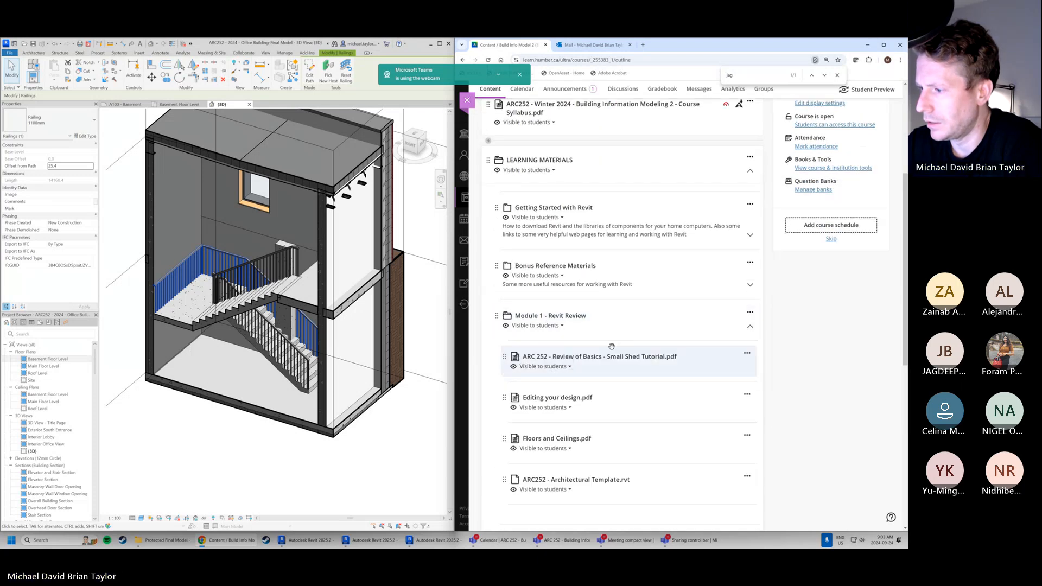
scroll(611, 337, down, 1)
scroll(638, 370, up, 1)
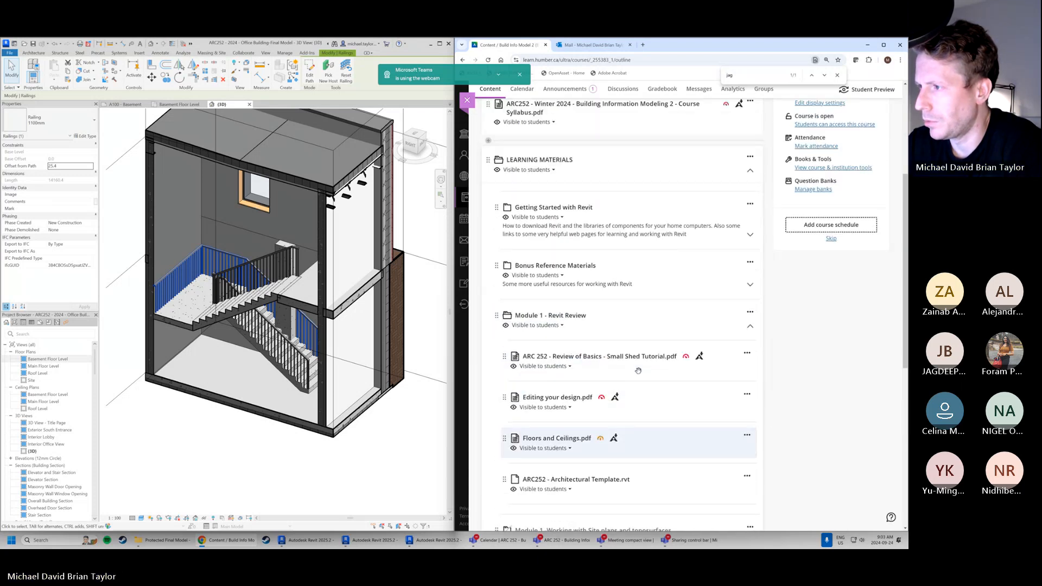
scroll(638, 370, up, 1)
click(651, 233)
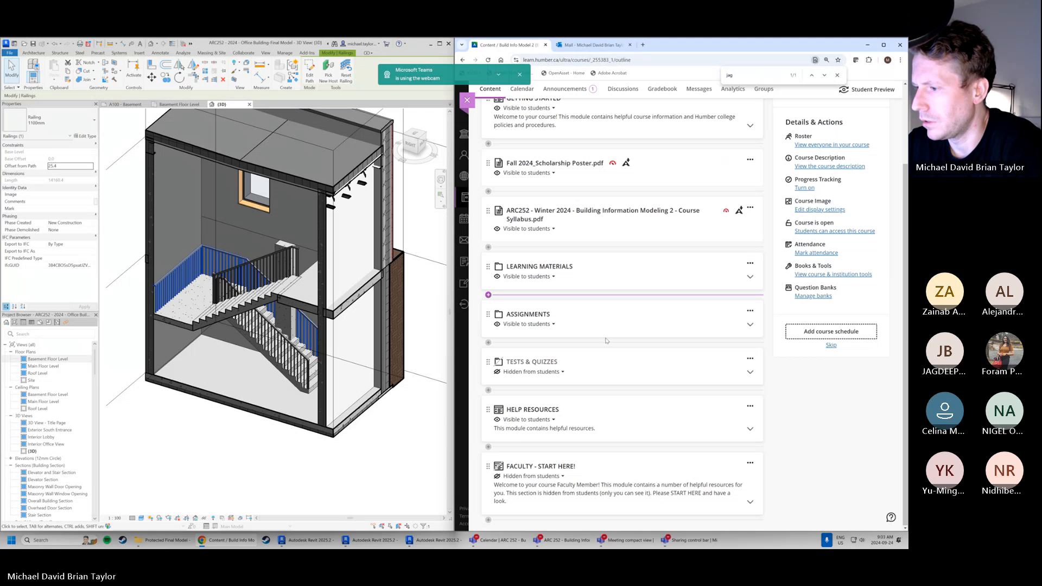
Expand the Assignments folder and look through the Assignment 1 items and tutorial links
scroll(607, 347, up, 2)
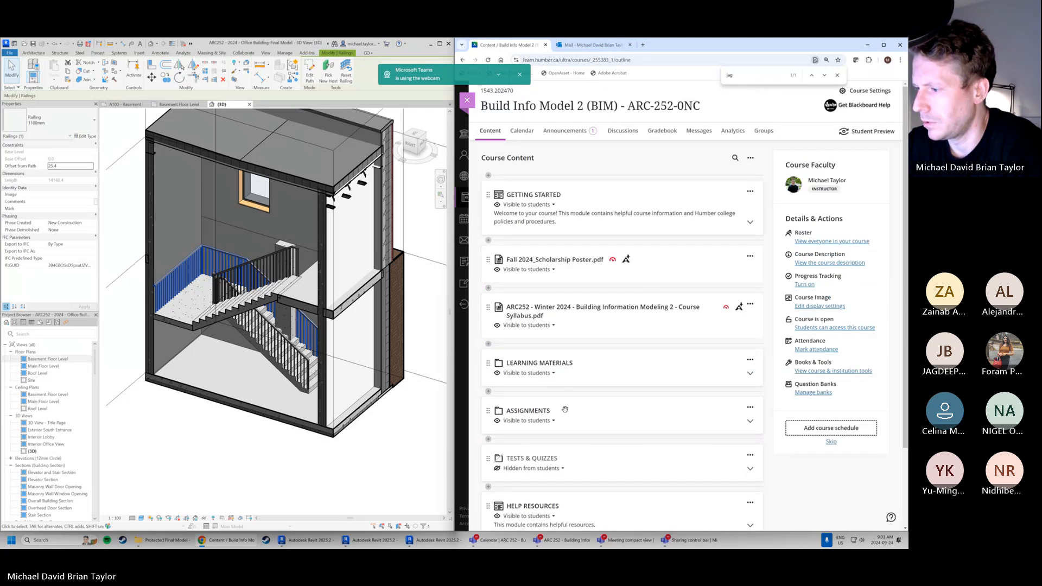
click(565, 410)
scroll(597, 391, down, 5)
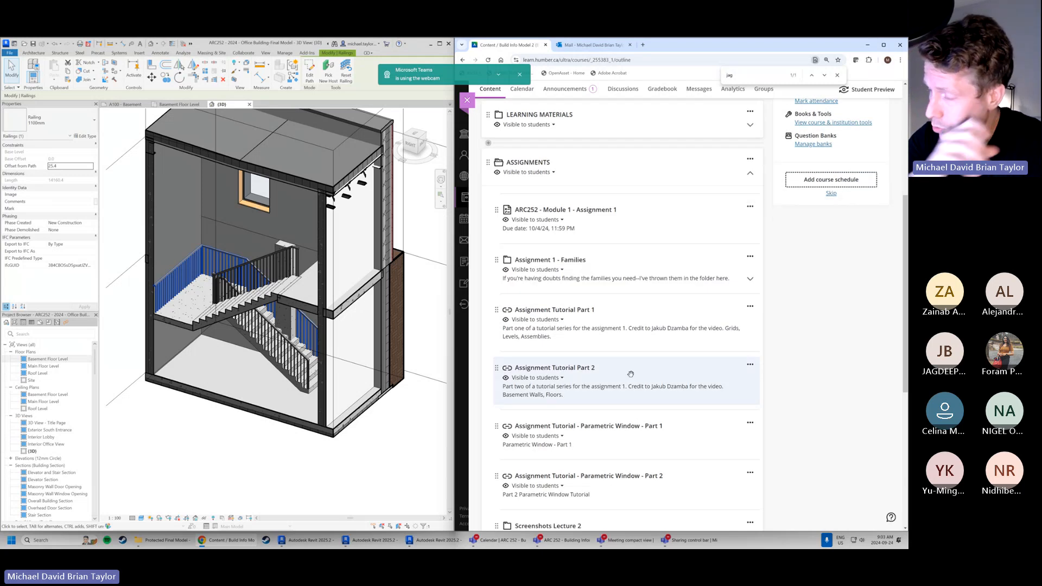
scroll(684, 358, down, 1)
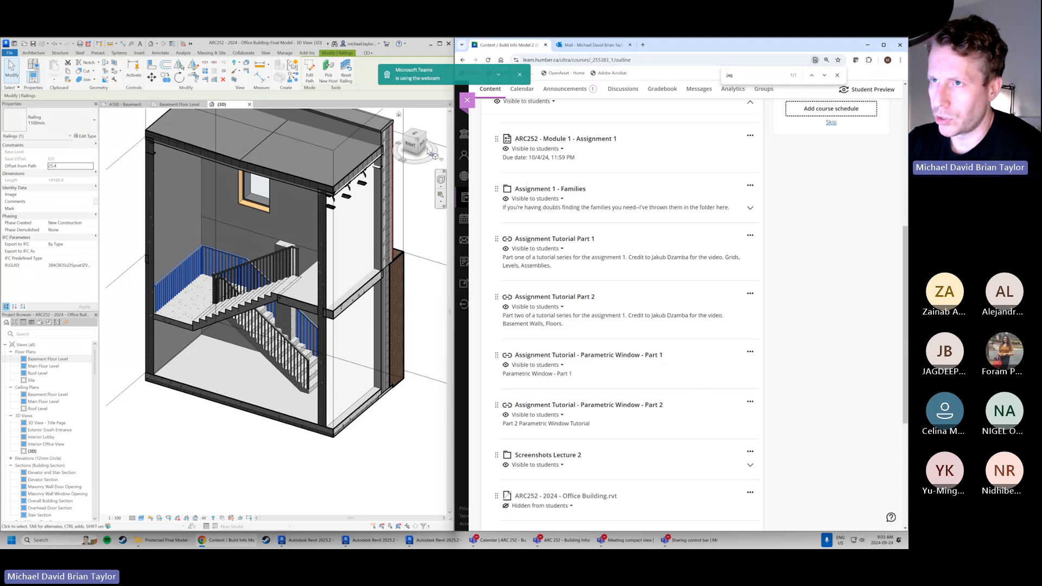
click(201, 45)
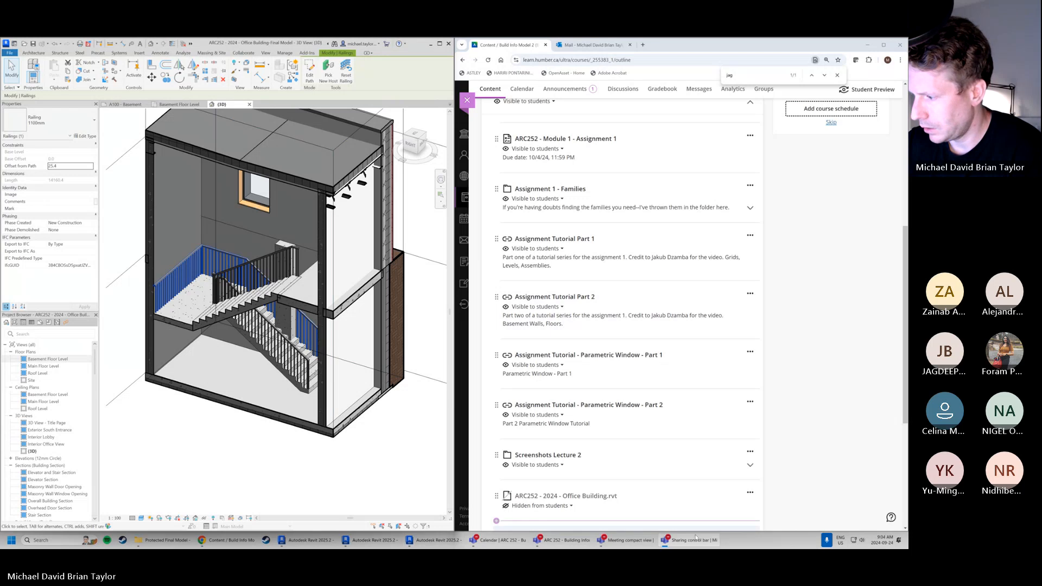
click(420, 541)
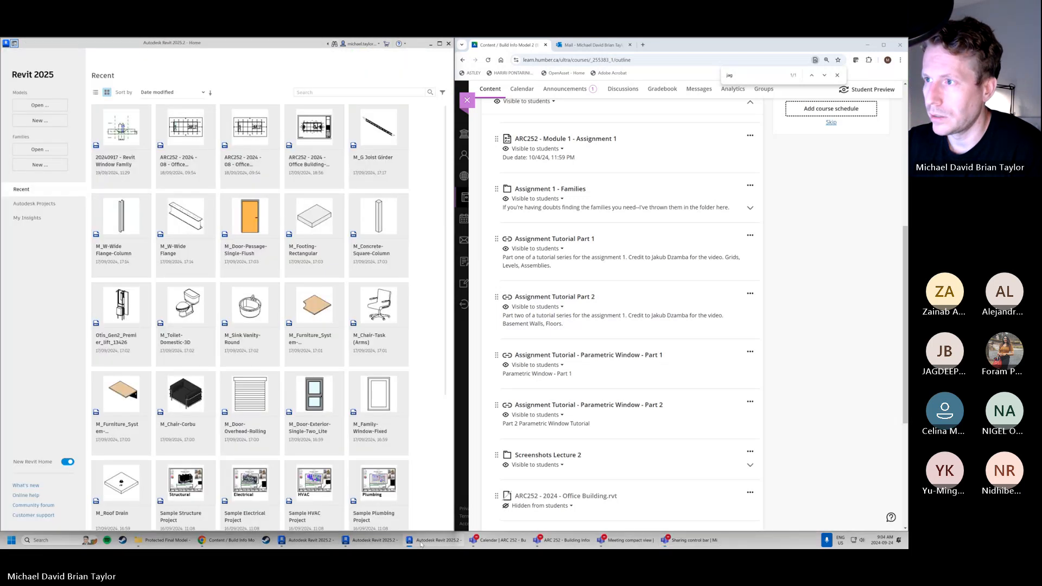
click(420, 541)
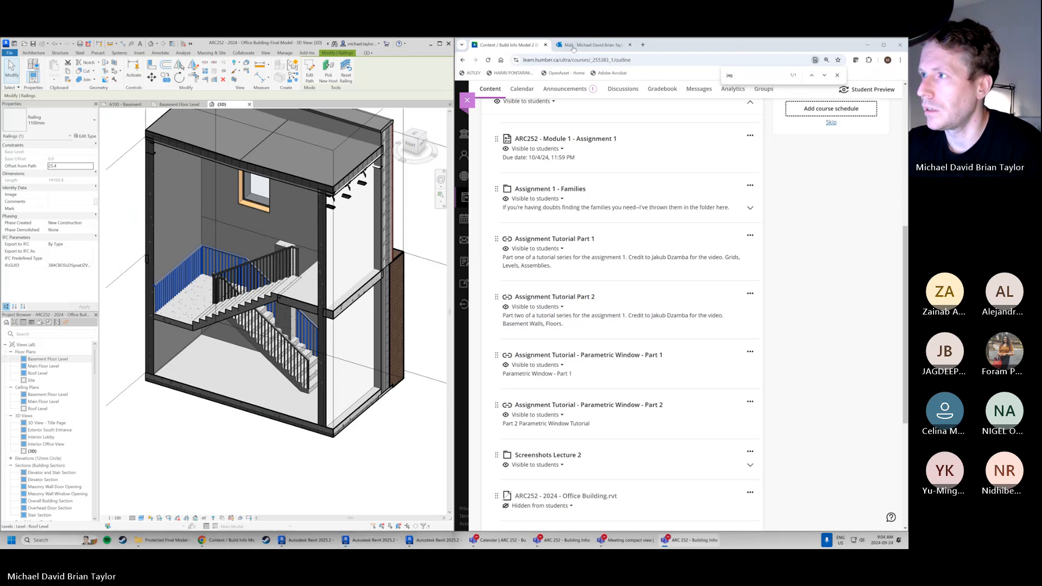
click(434, 70)
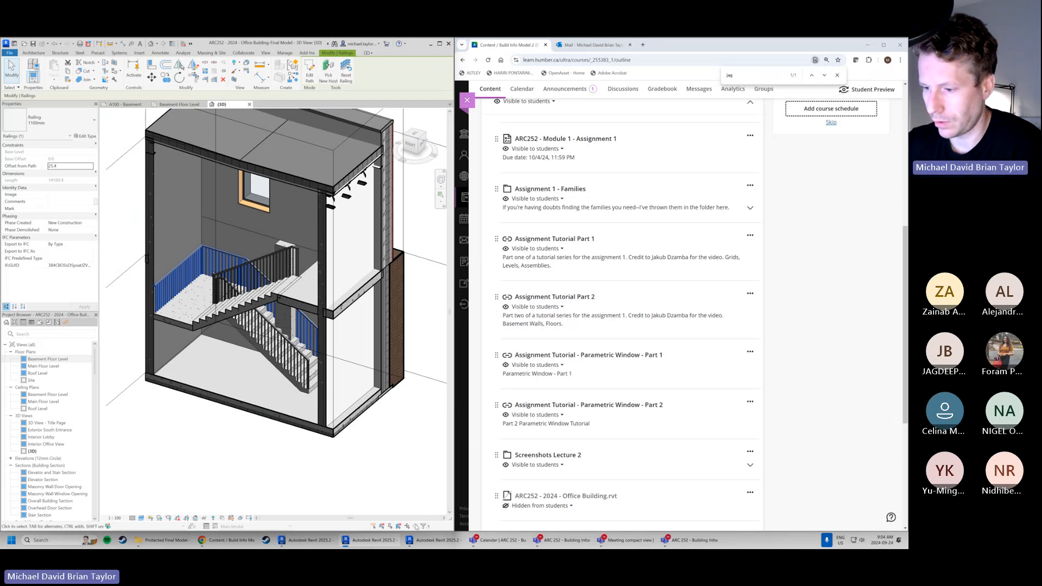
click(375, 546)
click(367, 546)
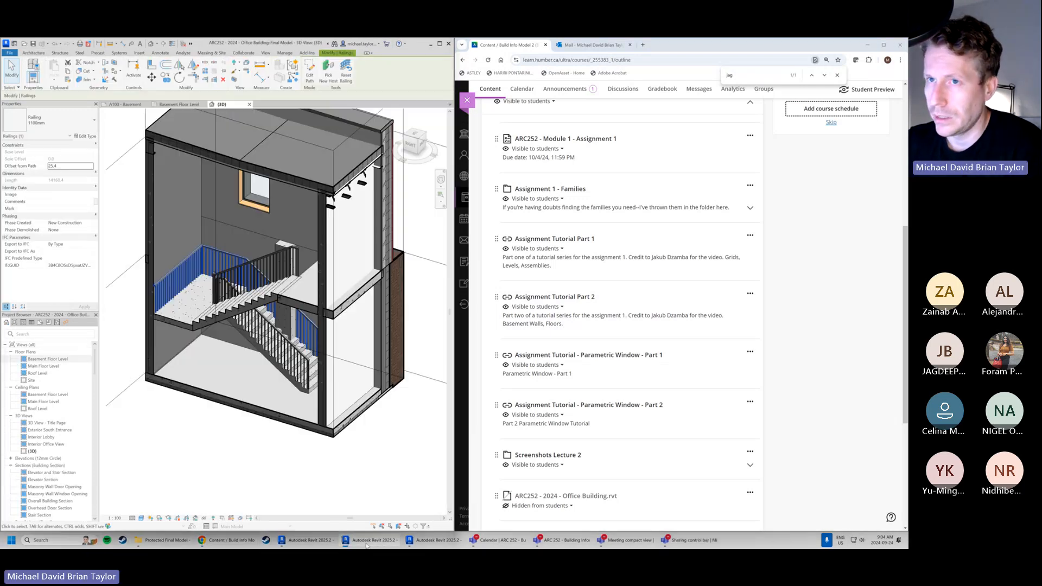
Maximize the Office Building Final Model window, clear the railing selection and select the precast stair in the 3D view
double_click(260, 44)
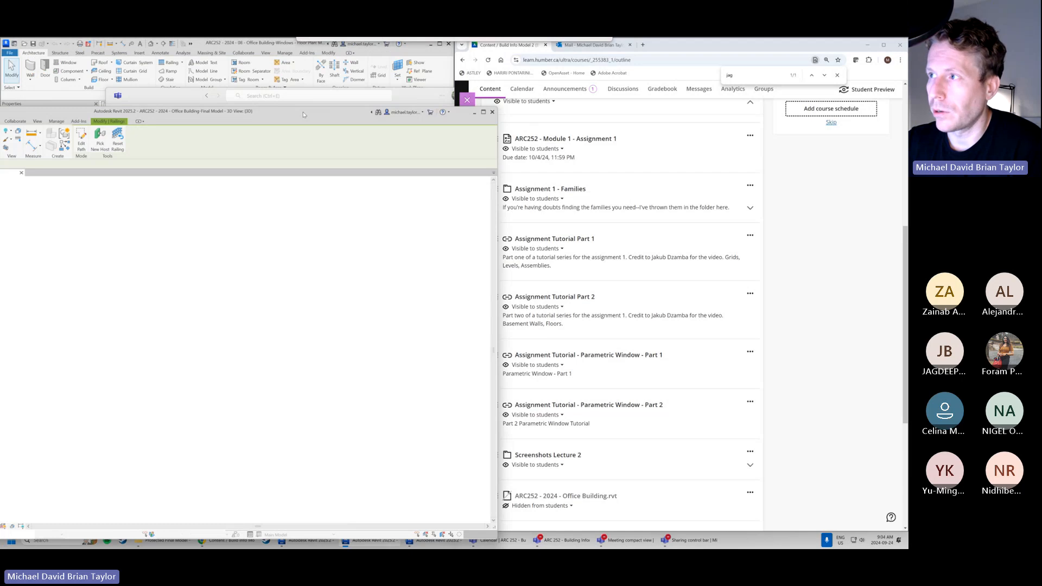
scroll(685, 363, down, 2)
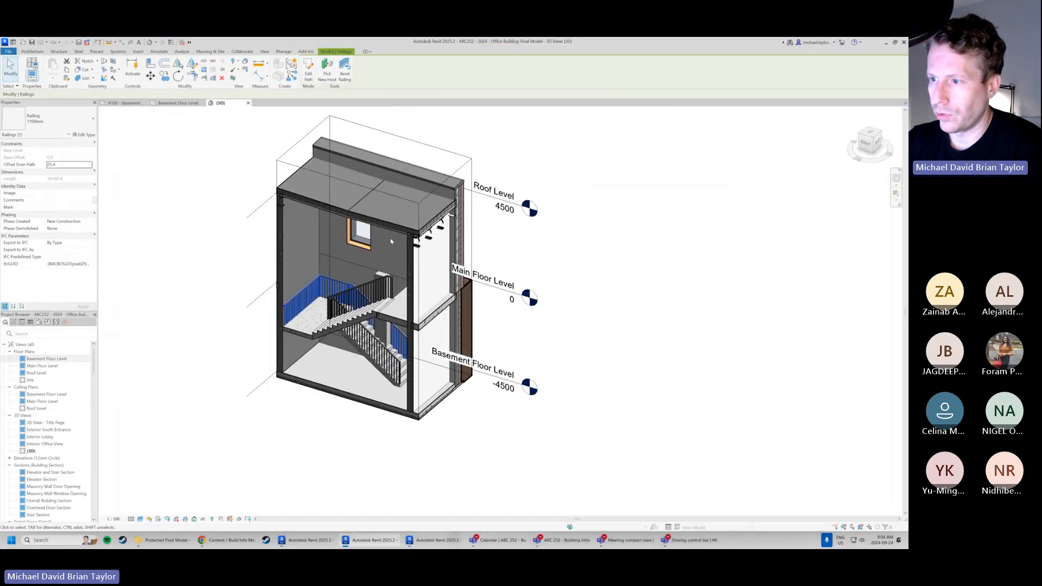
scroll(358, 219, up, 1)
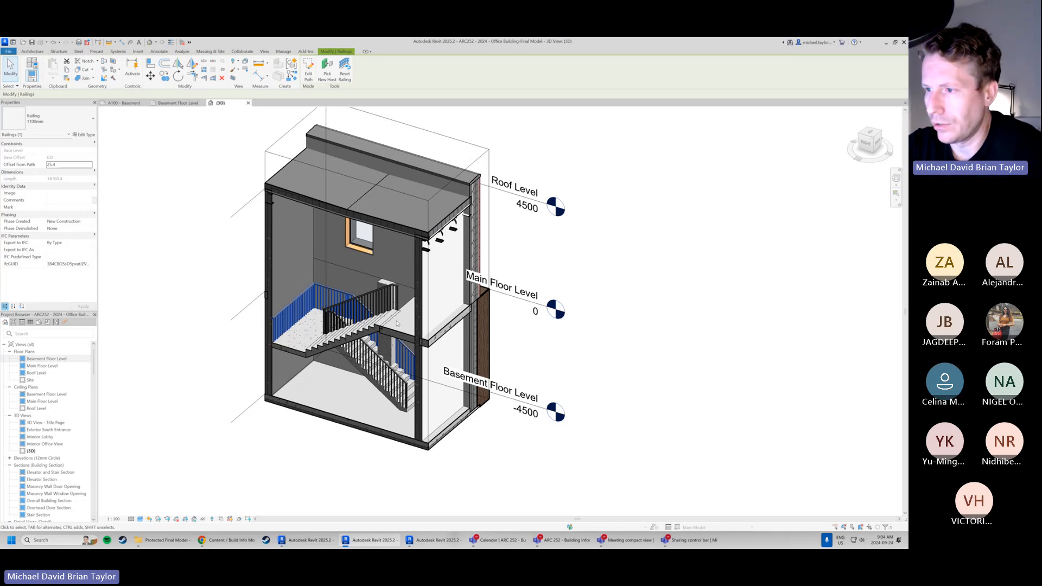
key(Escape)
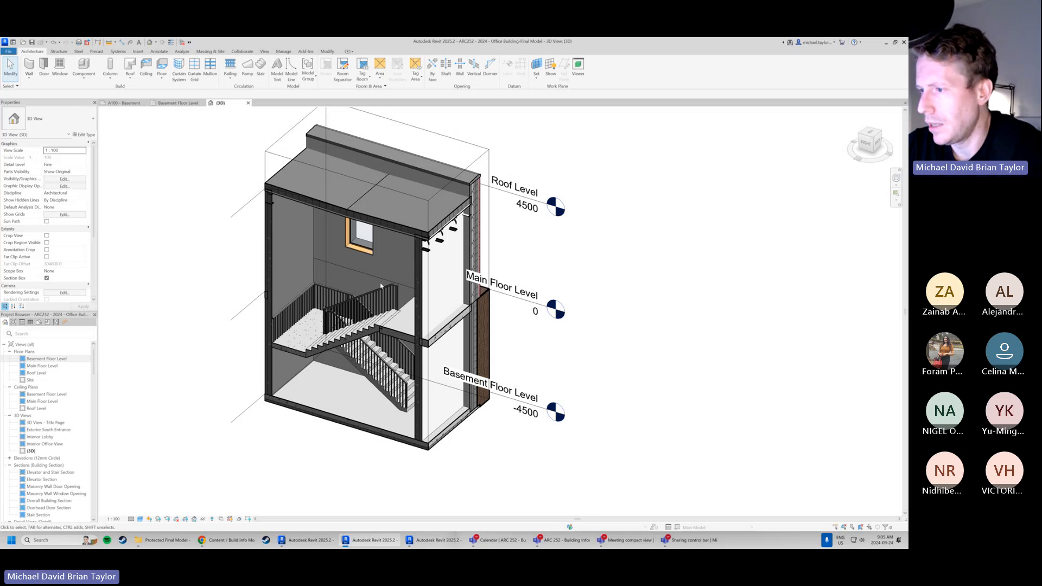
click(401, 329)
click(288, 352)
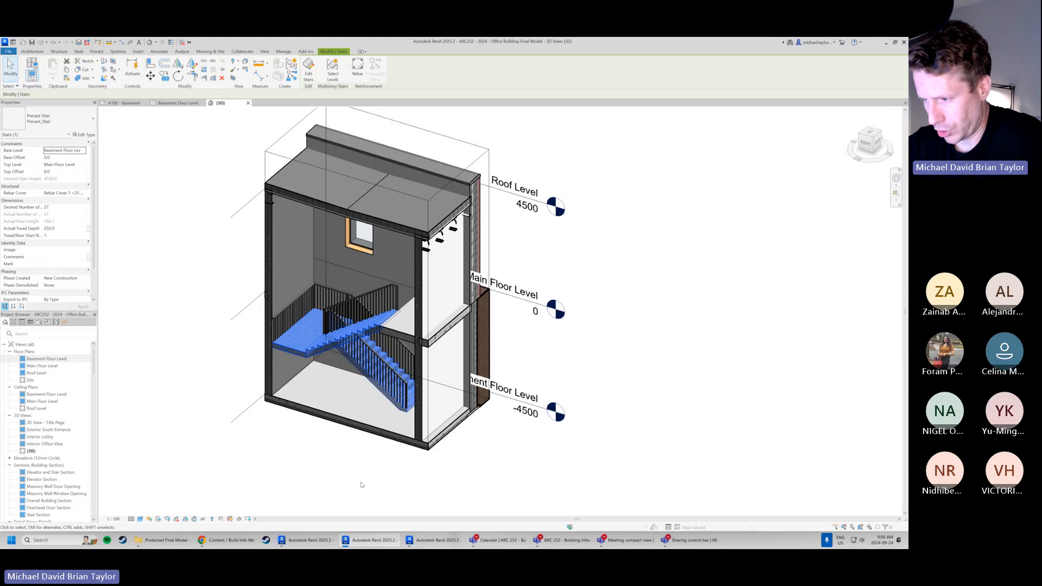
Switch to the Revit session showing the Home screen, maximize it and create a new project from the Architectural Template
mouse_move(440, 544)
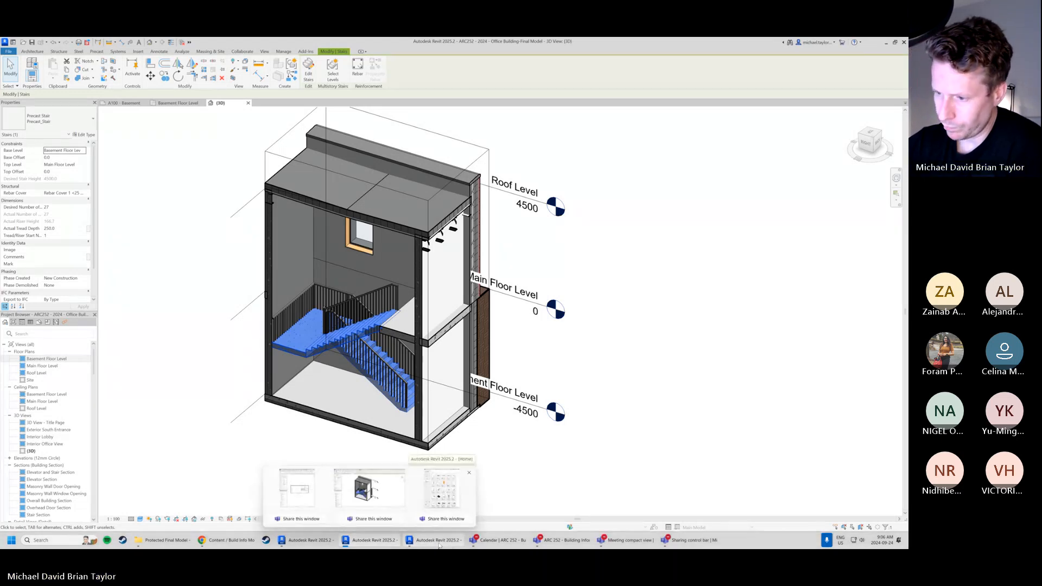
click(441, 489)
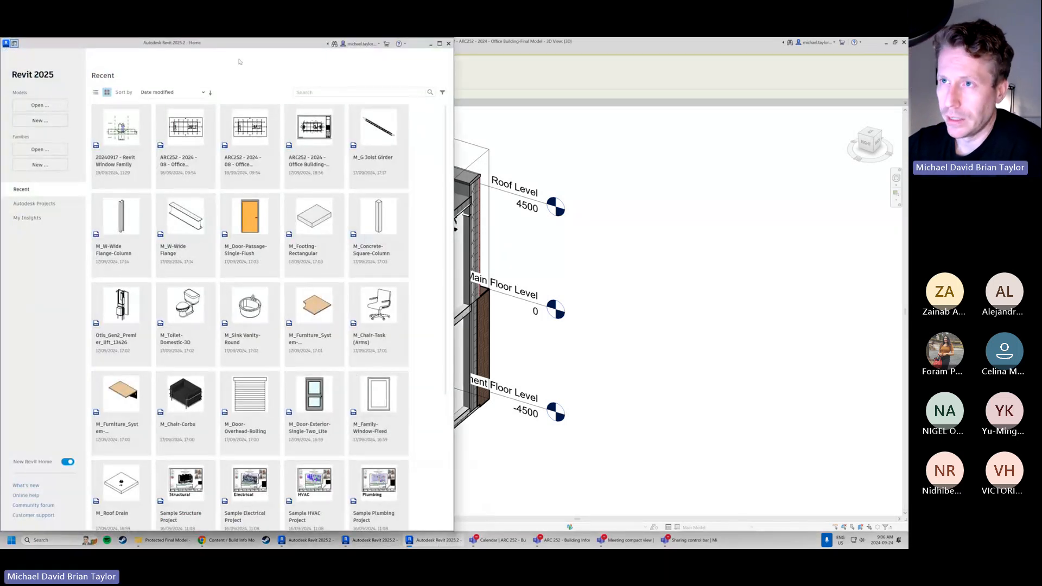
drag(242, 43, 369, 38)
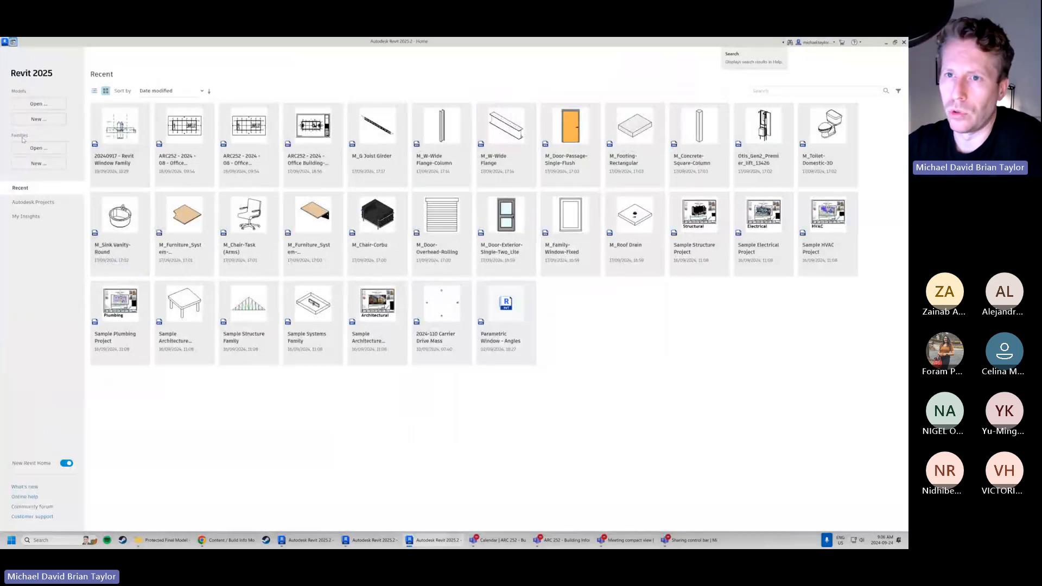
click(43, 120)
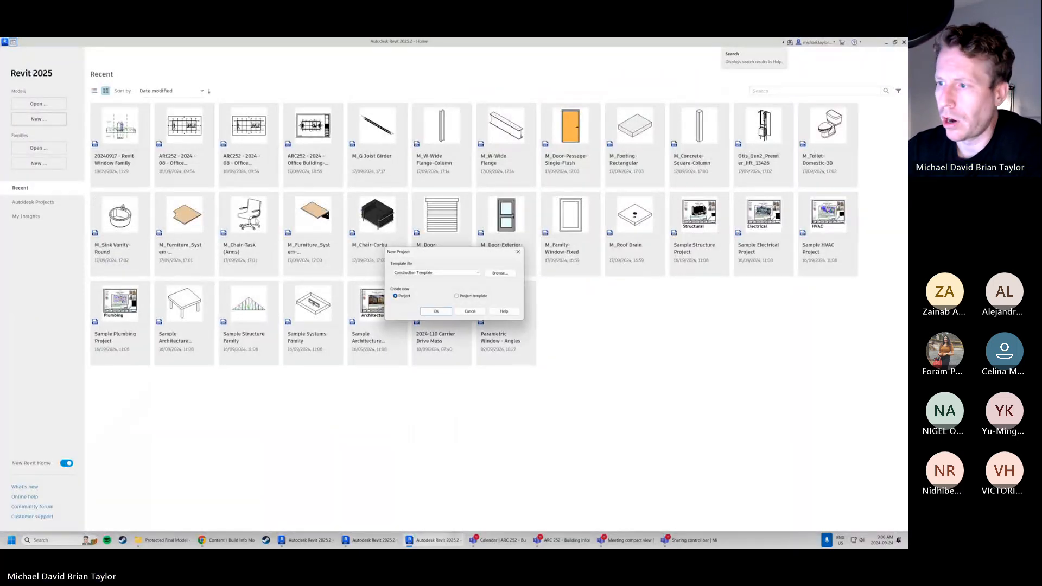
click(437, 273)
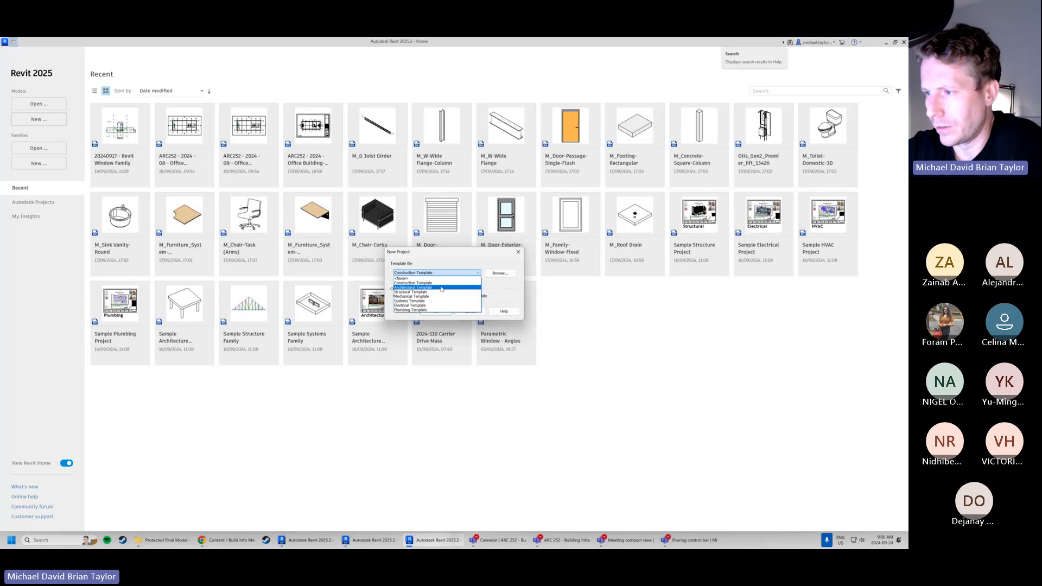
click(441, 288)
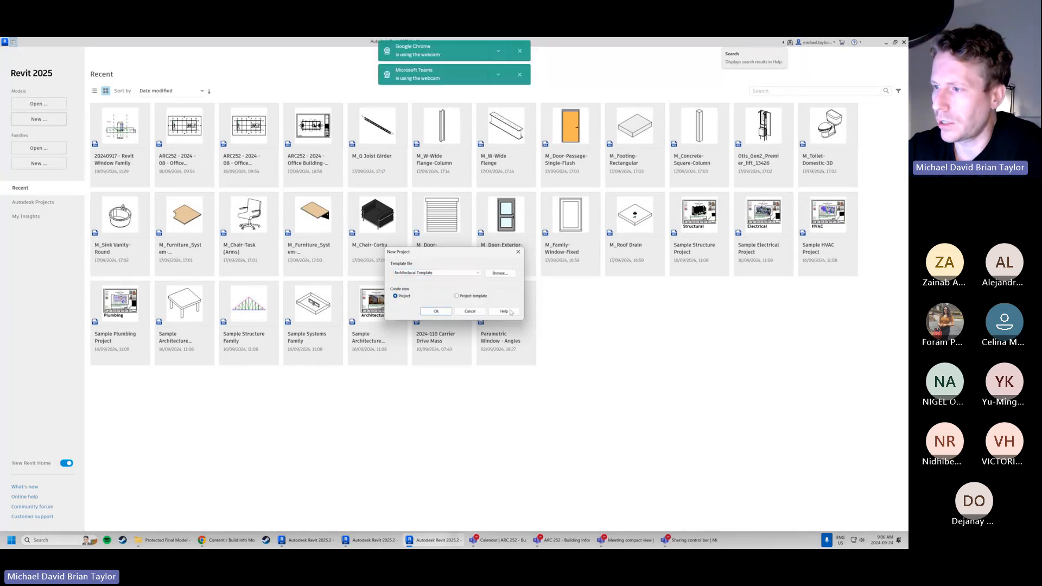
click(436, 312)
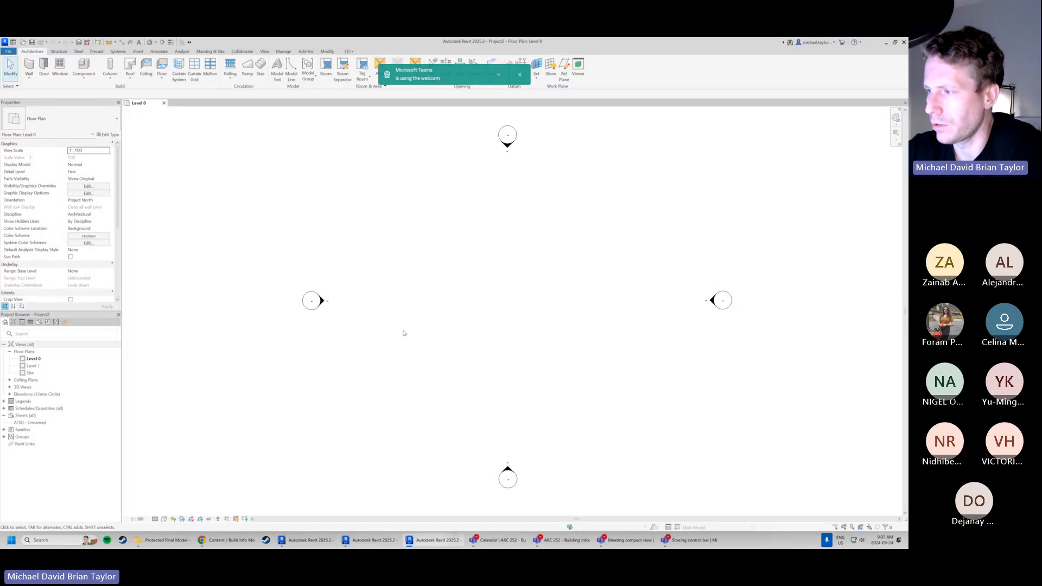
Open the East elevation view of the new project with both level lines in view
middle_drag(520, 321, 505, 332)
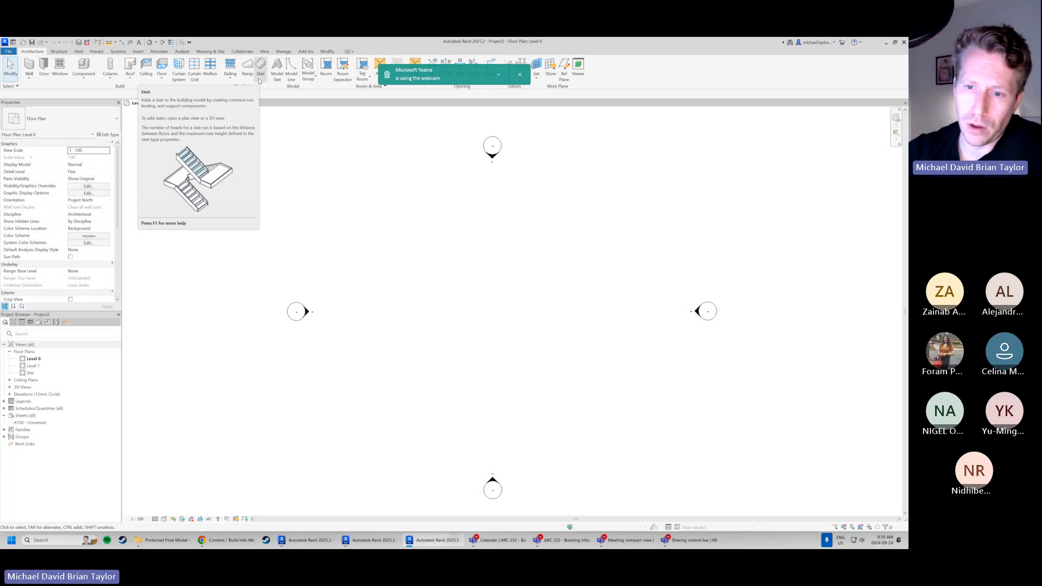
double_click(16, 394)
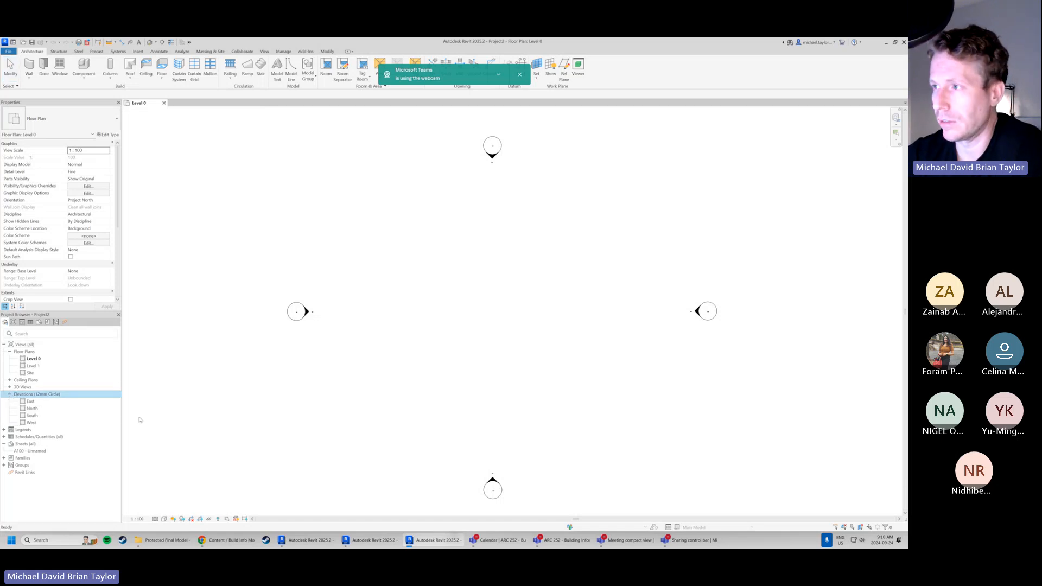
double_click(32, 402)
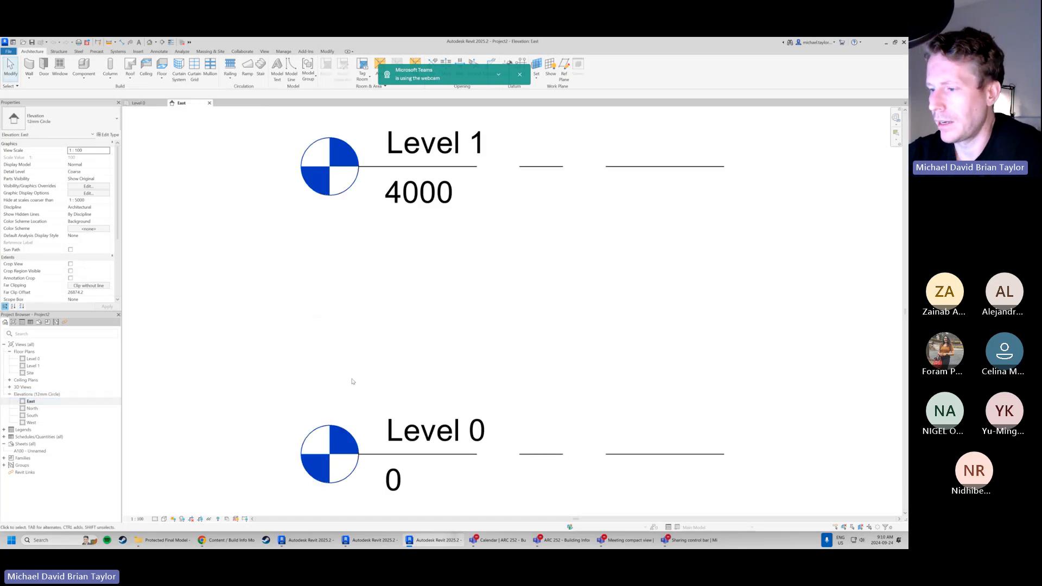
scroll(434, 313, down, 3)
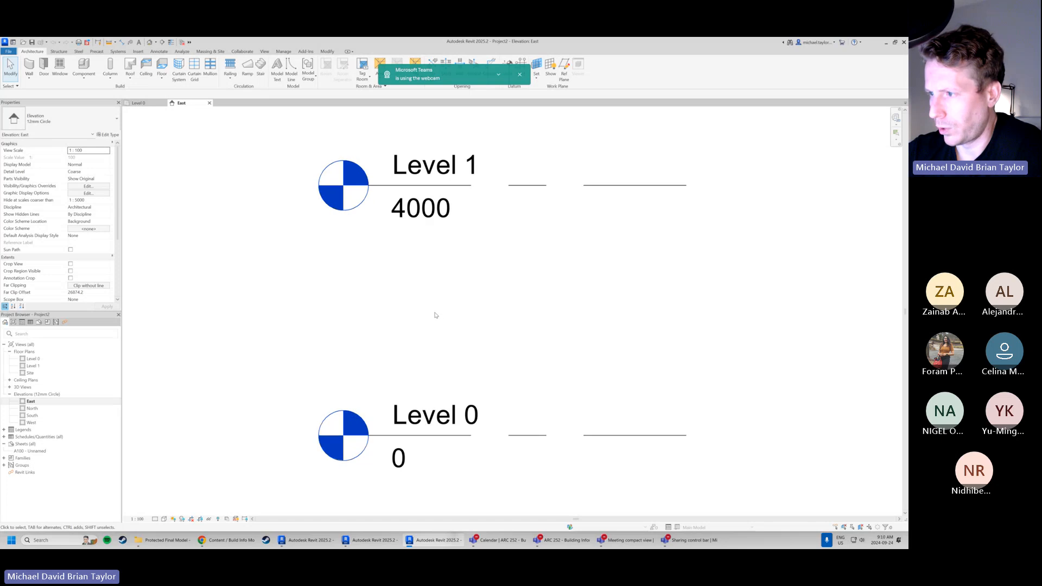
scroll(436, 315, down, 2)
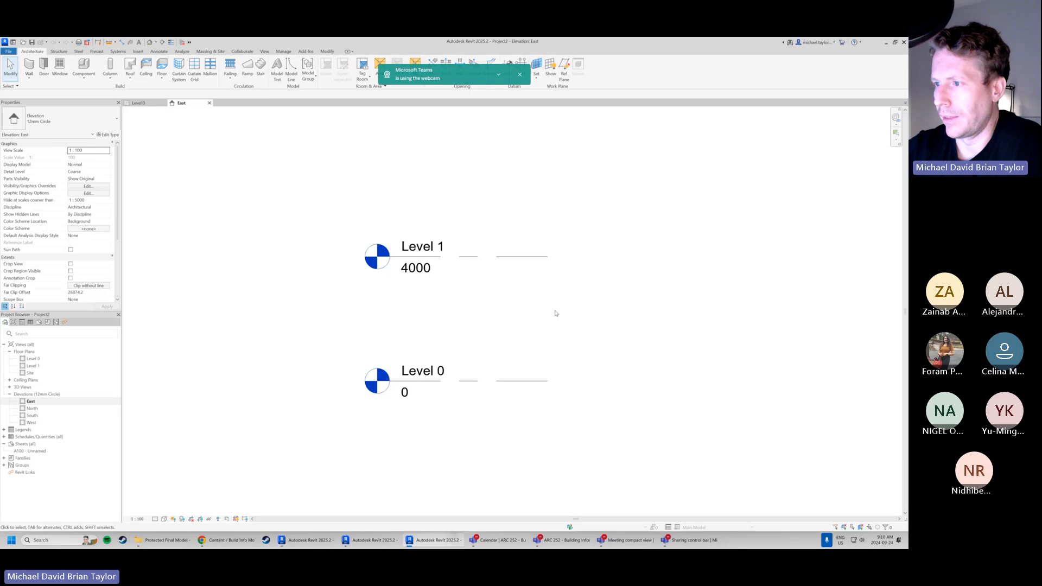
click(514, 259)
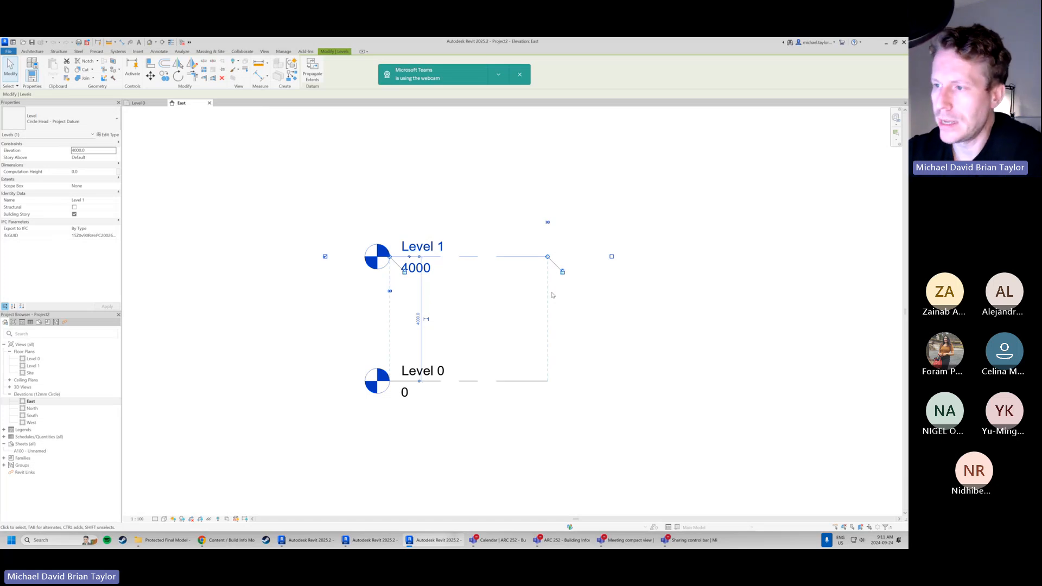
click(265, 361)
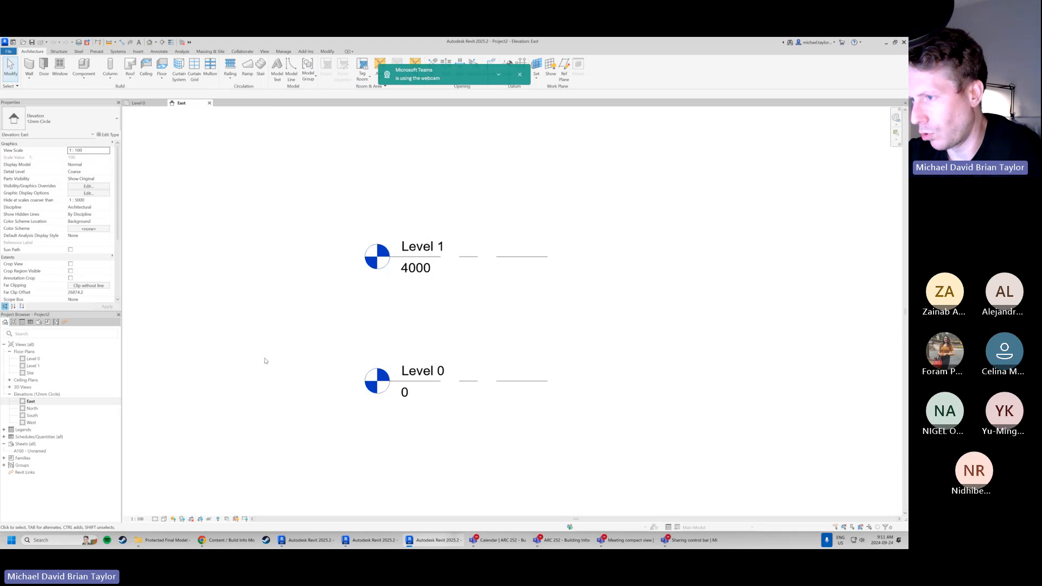
middle_drag(470, 323, 418, 333)
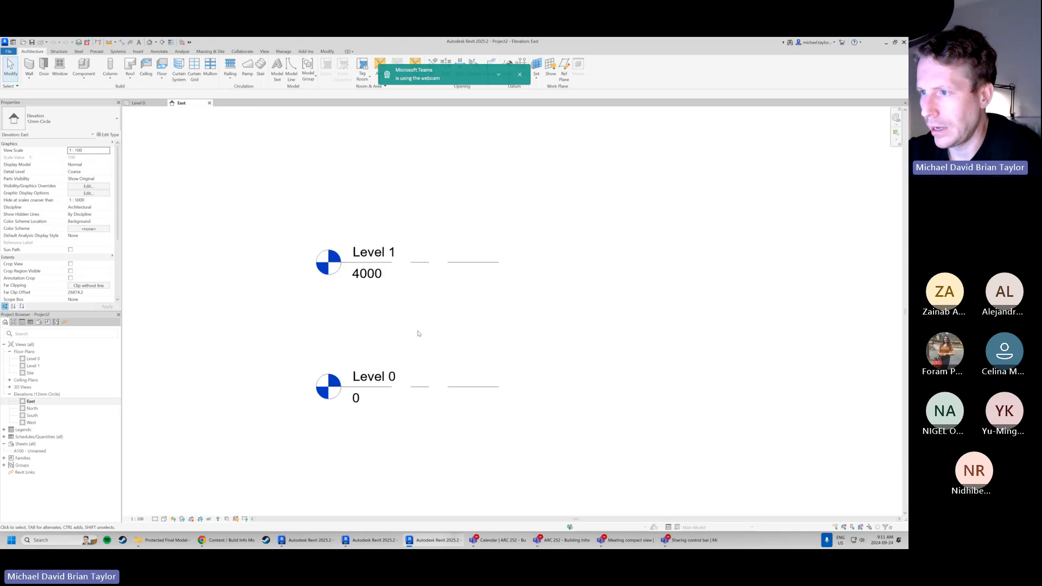
click(442, 263)
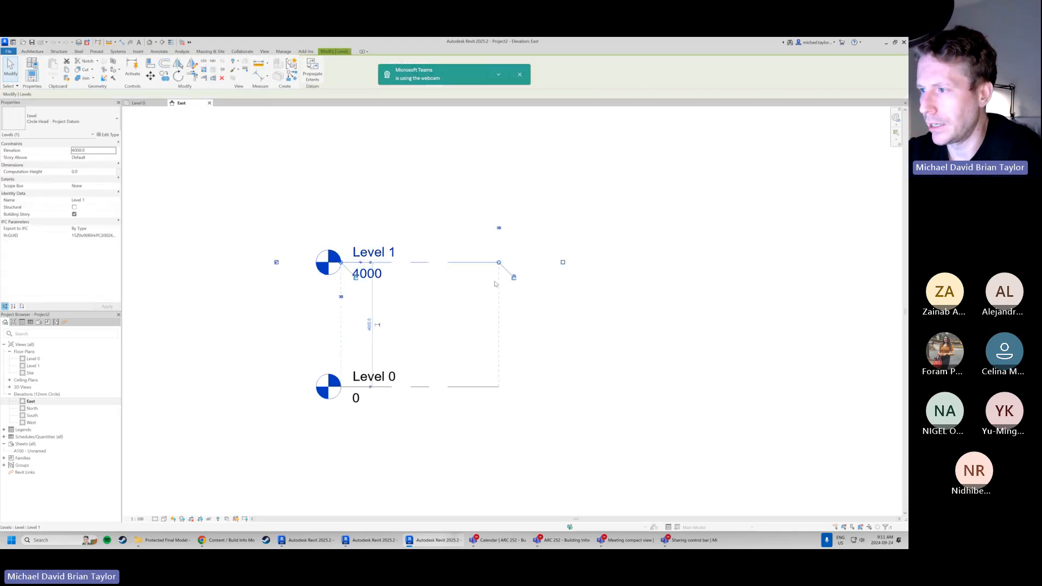
click(522, 325)
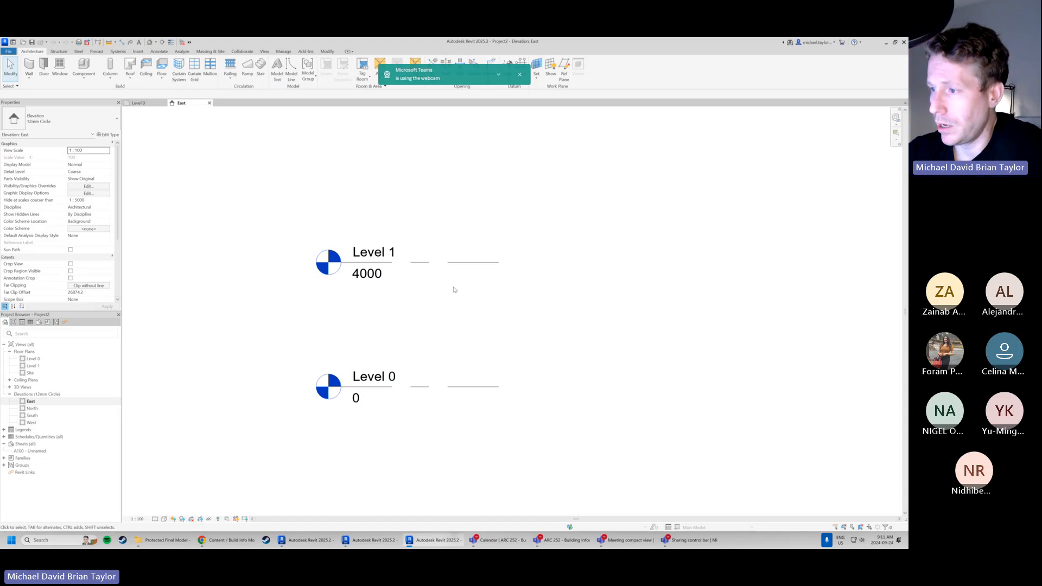
Set the height of Level 1 above Level 0 to 4500 mm in the East elevation
click(476, 262)
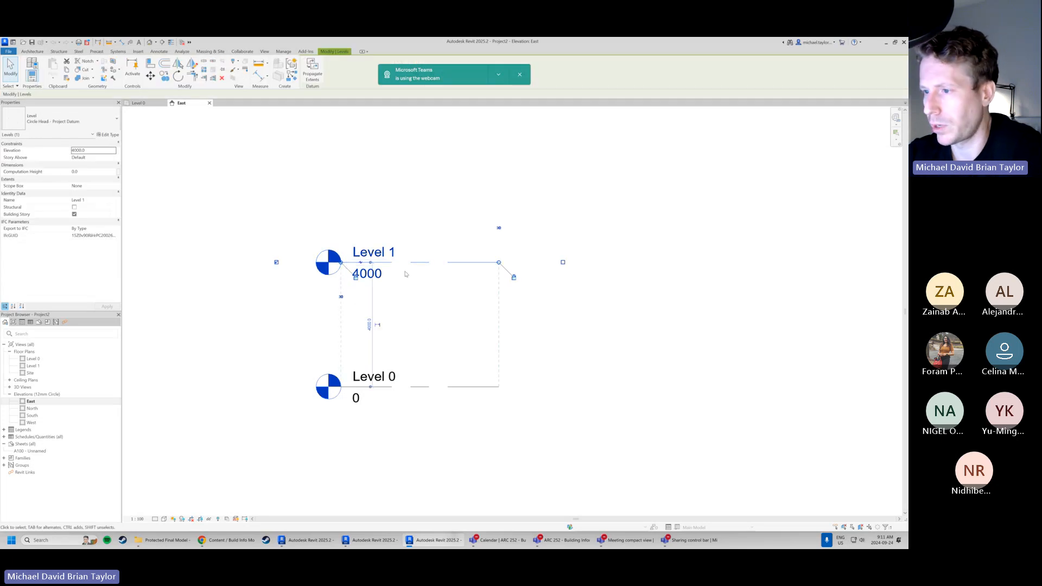
click(461, 323)
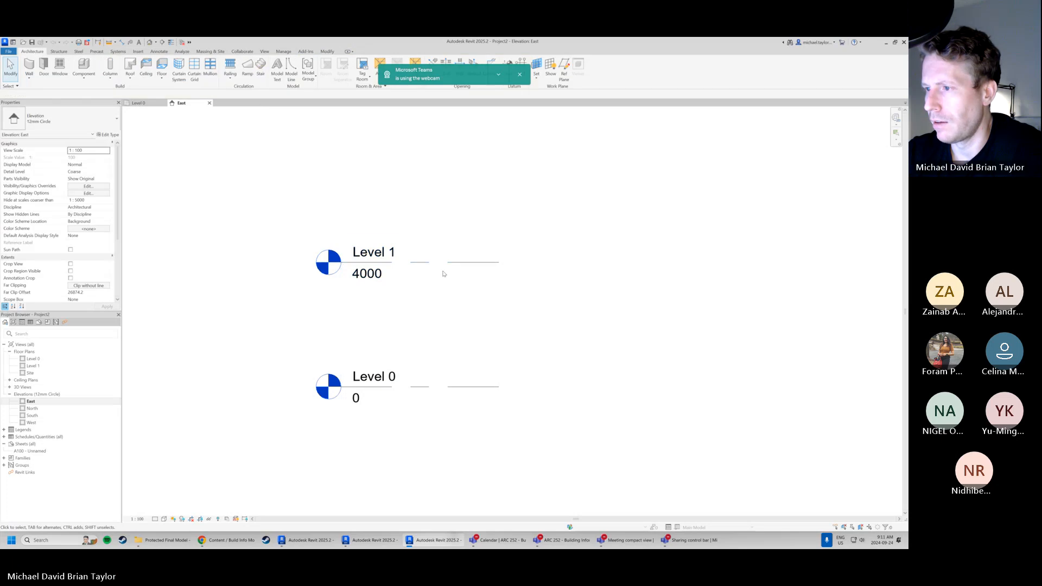
click(442, 264)
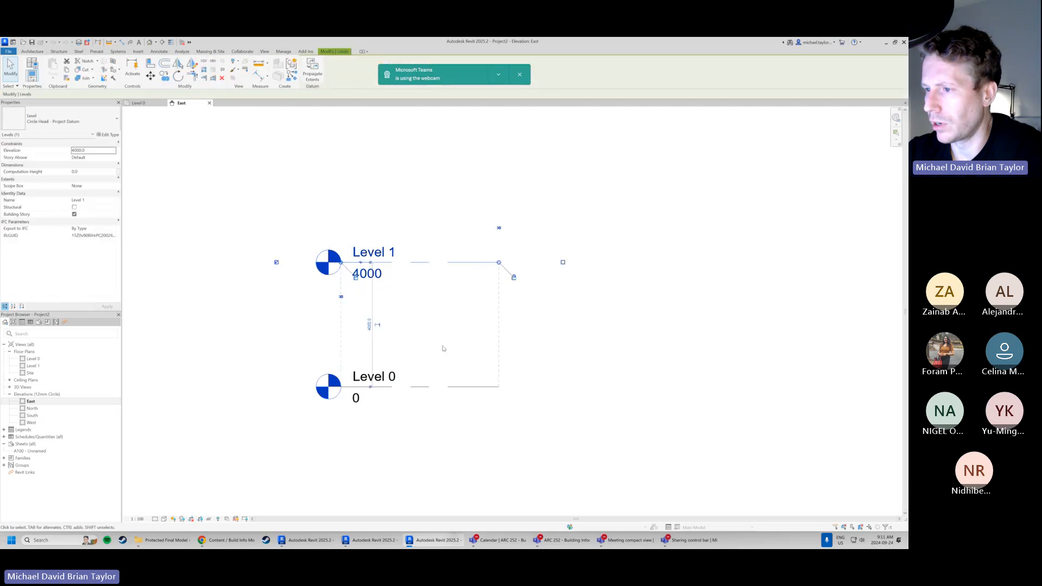
click(369, 324)
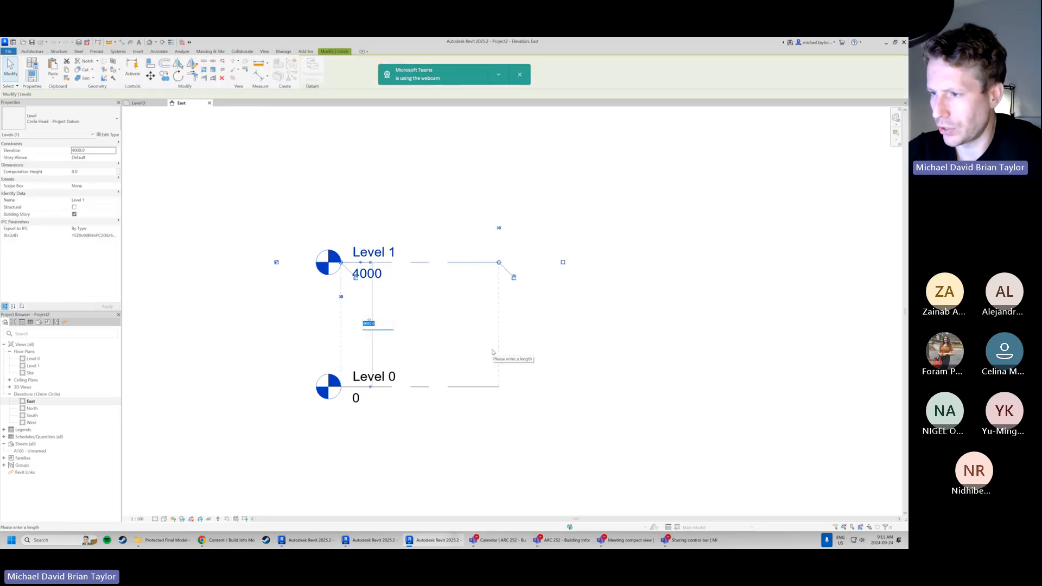
text(4500)
key(Return)
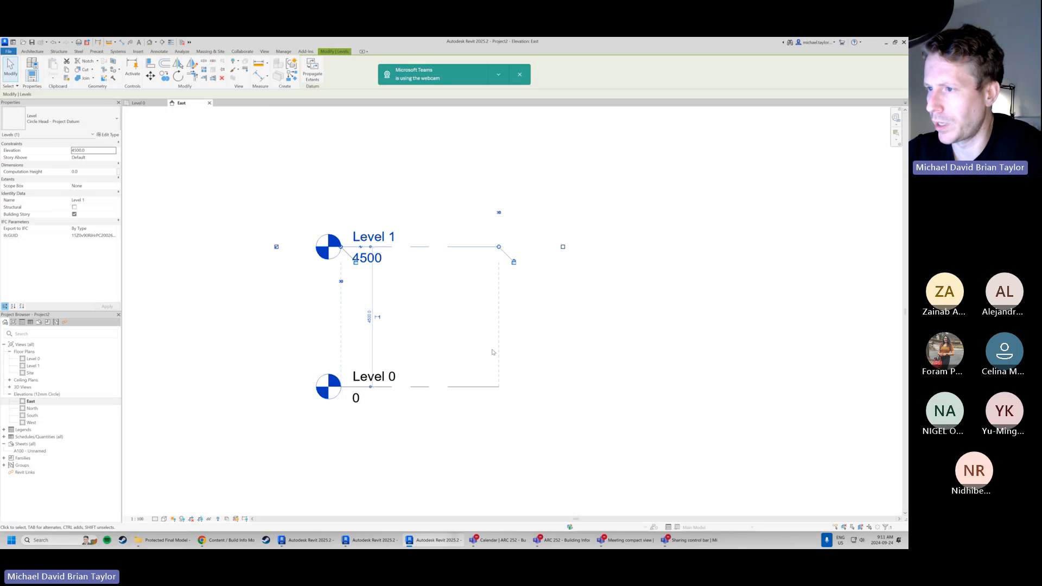
click(548, 342)
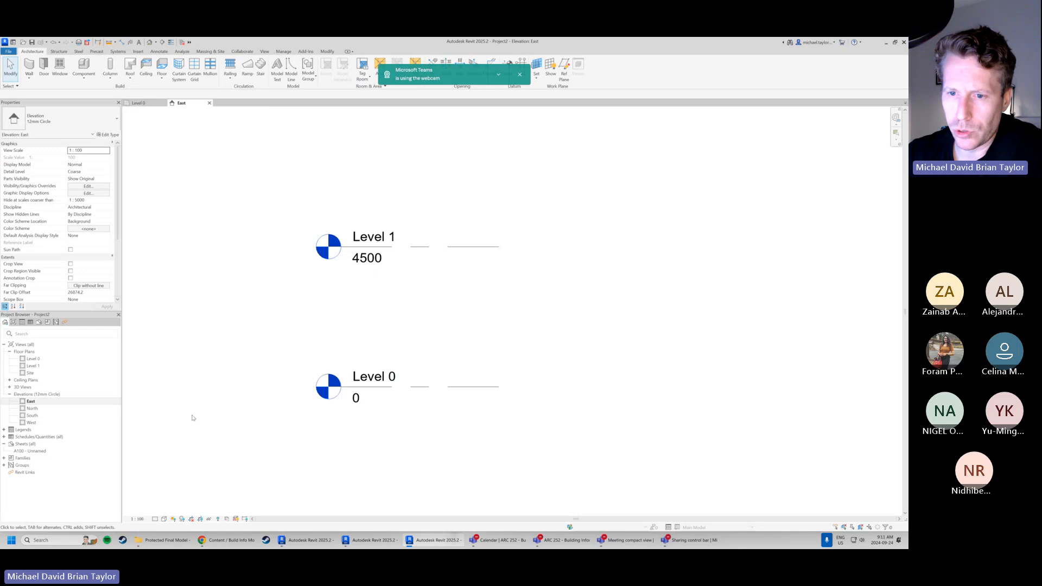
Start a stair on the Level 0 floor plan with the Precast_Stair type, and check the levels in the East elevation
double_click(38, 360)
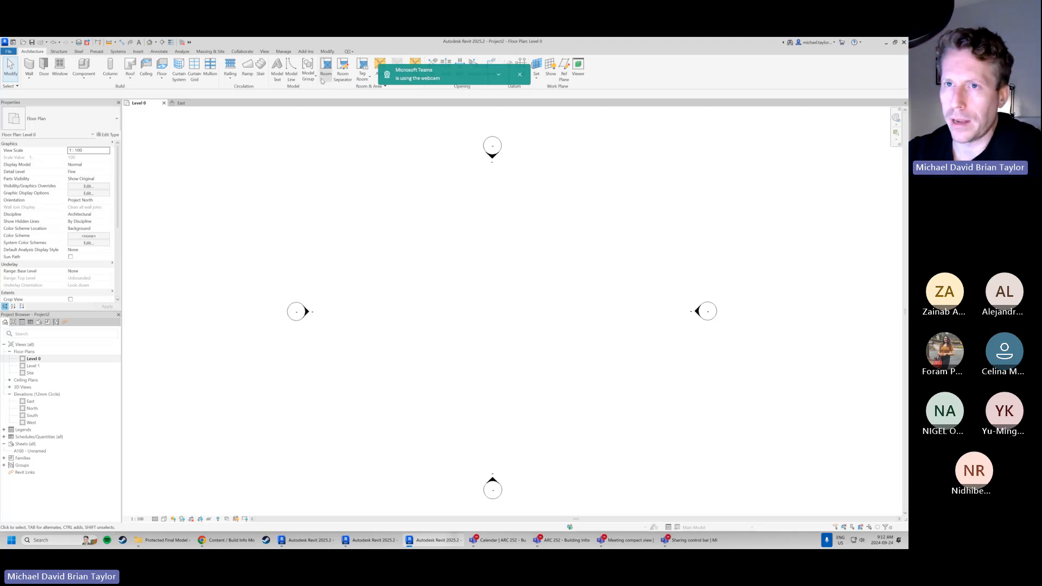
click(261, 68)
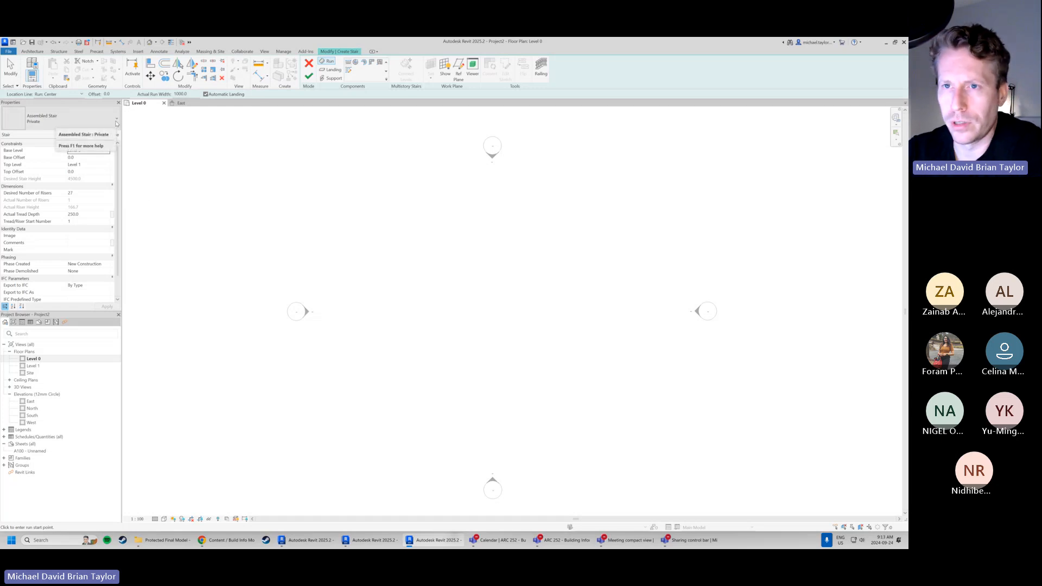
click(116, 124)
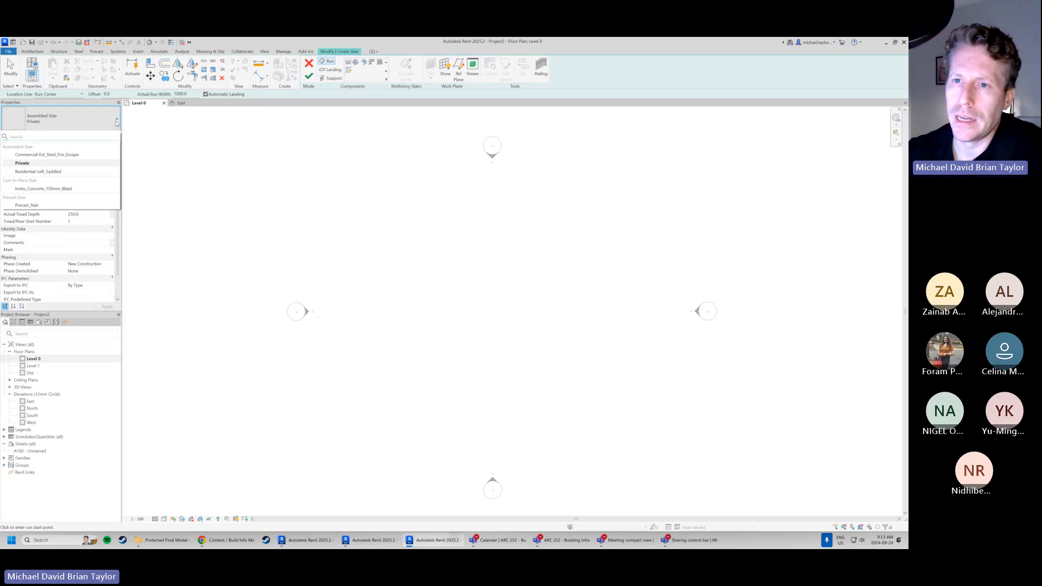
click(36, 206)
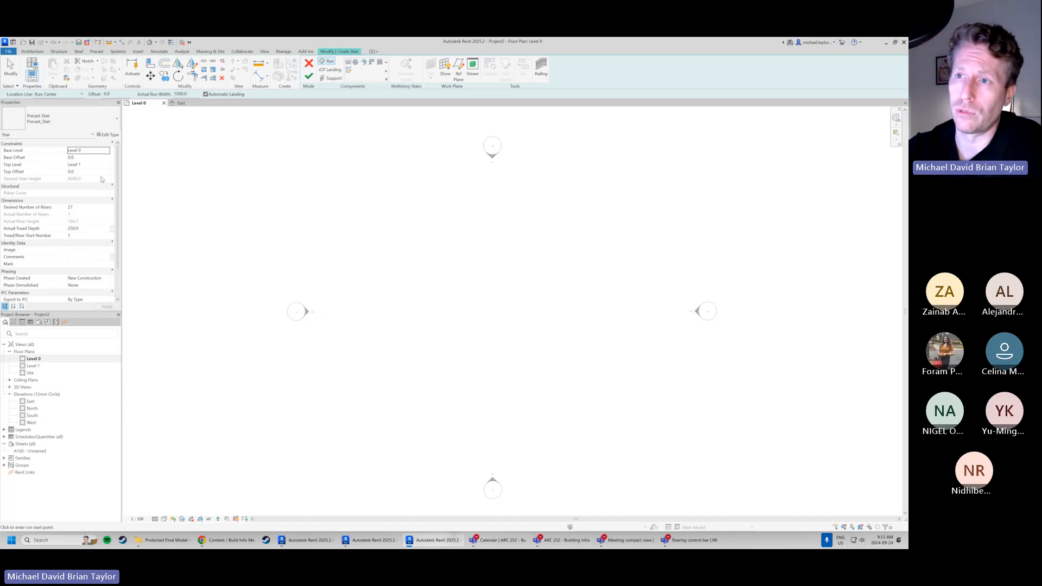
click(181, 103)
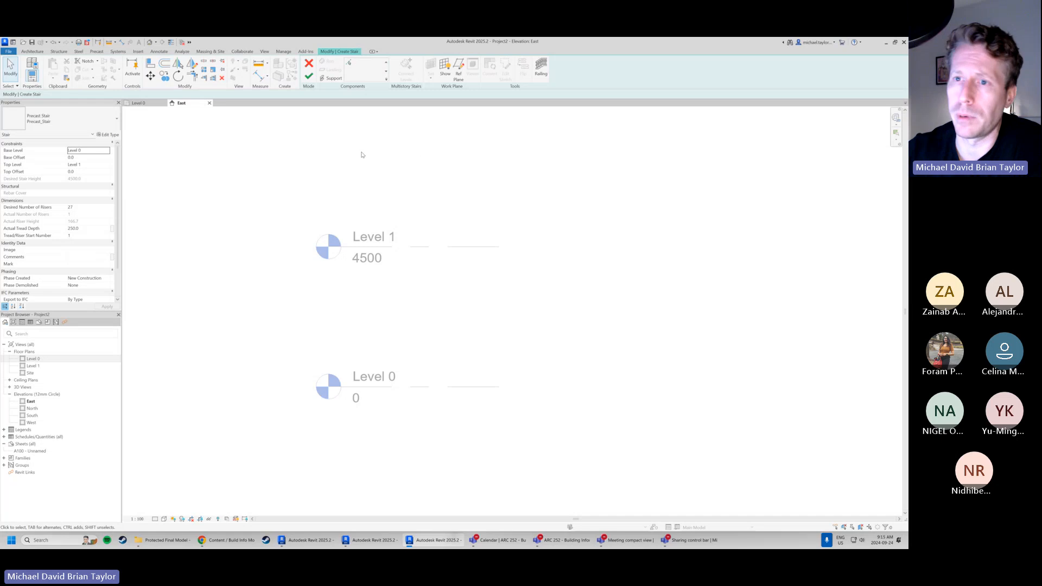
key(ctrl+Tab)
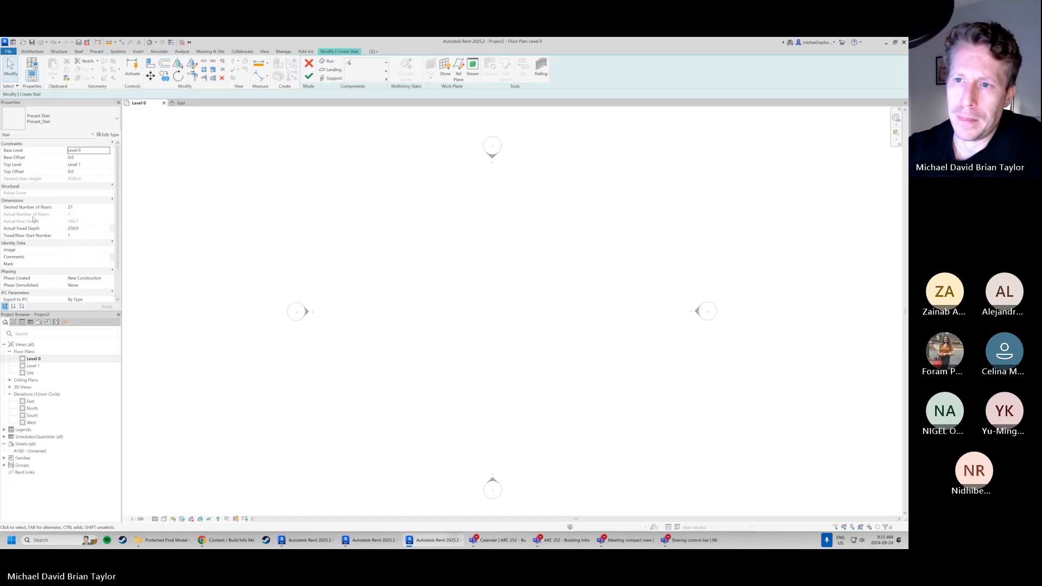
Try to set the stair's desired number of risers to 16
scroll(33, 219, down, 3)
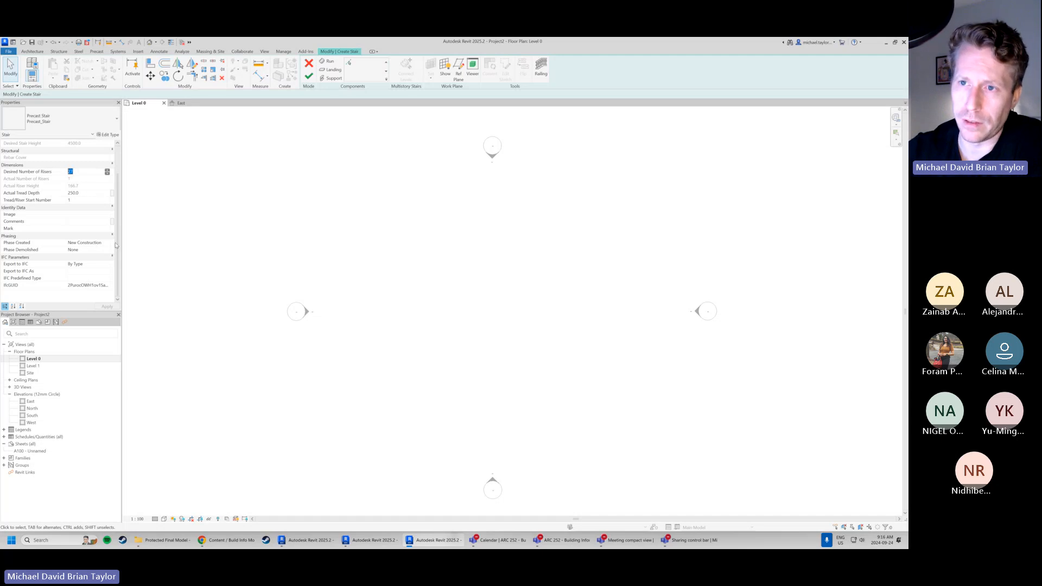
click(70, 172)
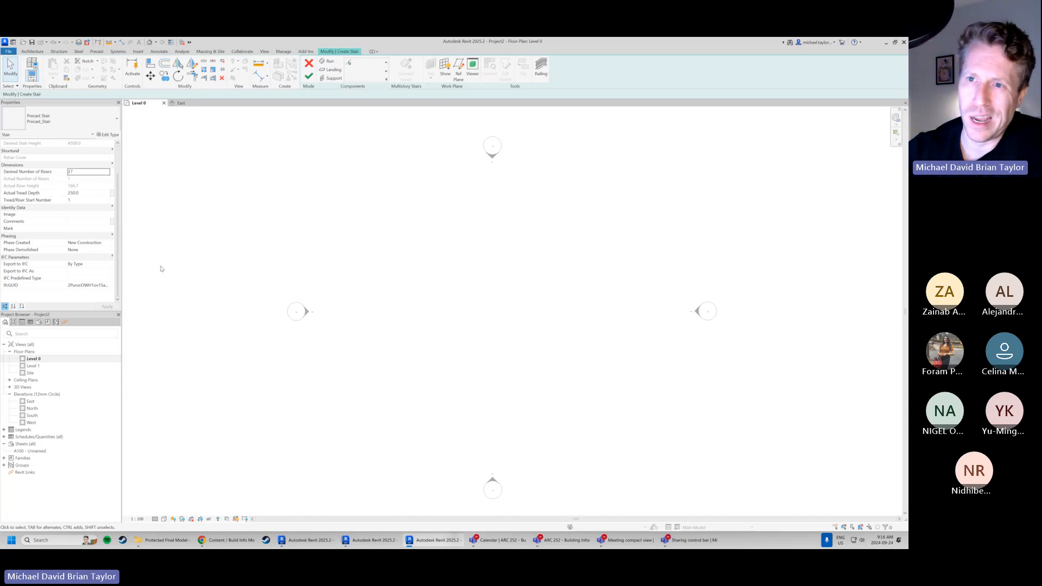
double_click(82, 172)
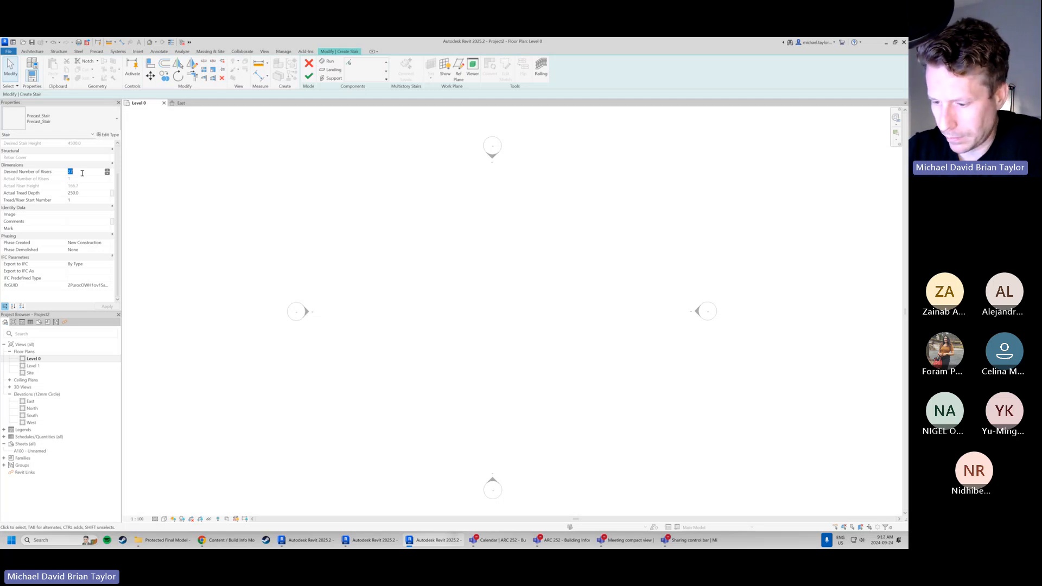
text(1)
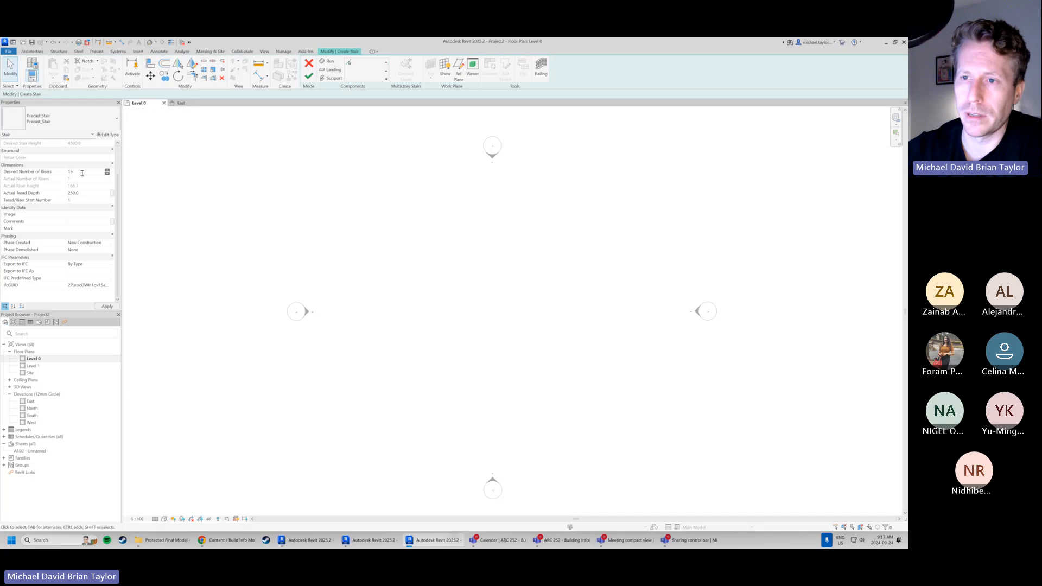
text(6)
click(107, 307)
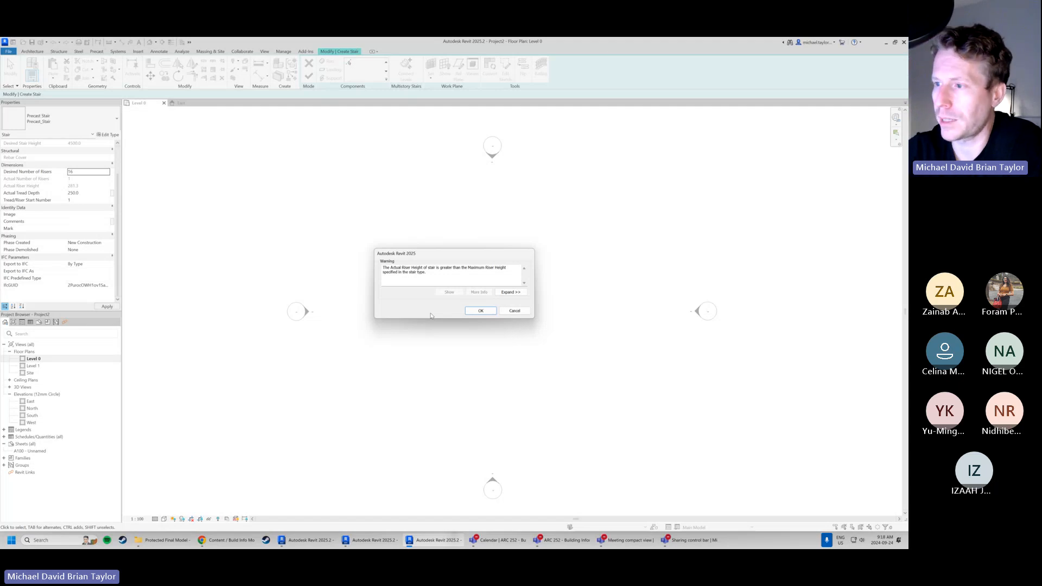
click(481, 311)
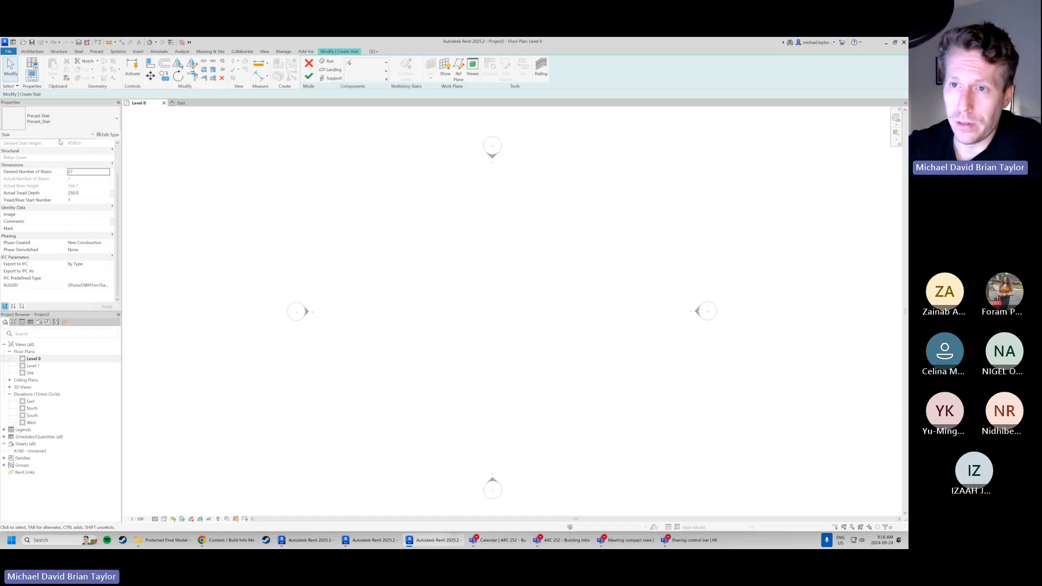
Draw the first straight stair run horizontally, about 3250 mm long with 13 risers, between the elevation markers
scroll(88, 154, up, 1)
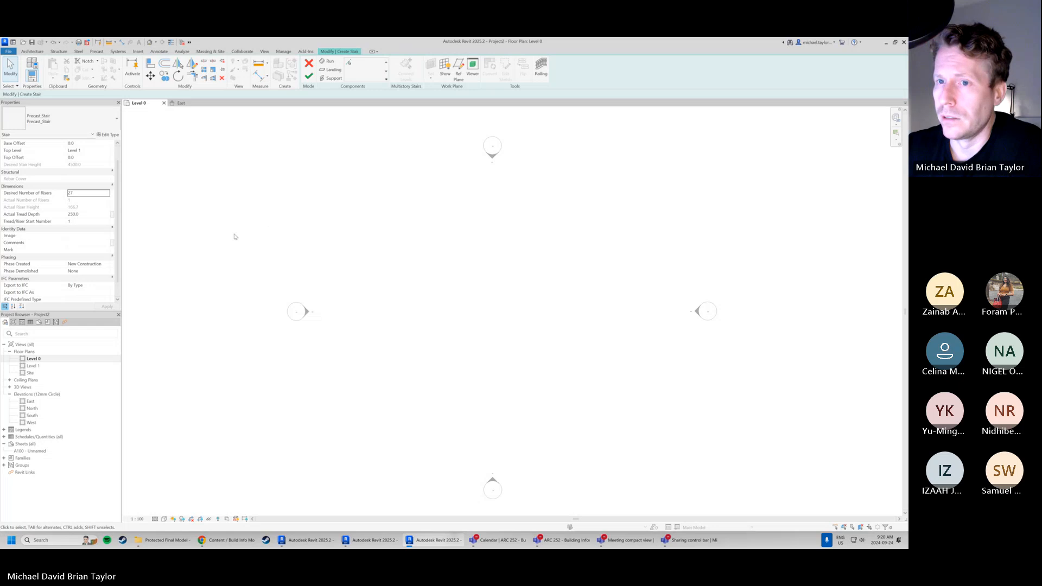
scroll(235, 229, down, 1)
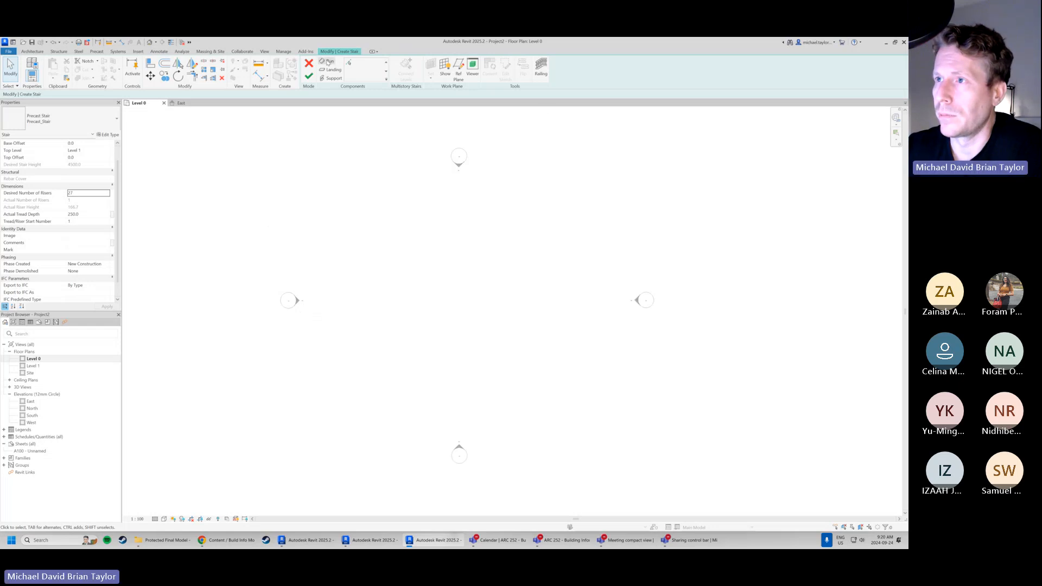
scroll(285, 220, down, 1)
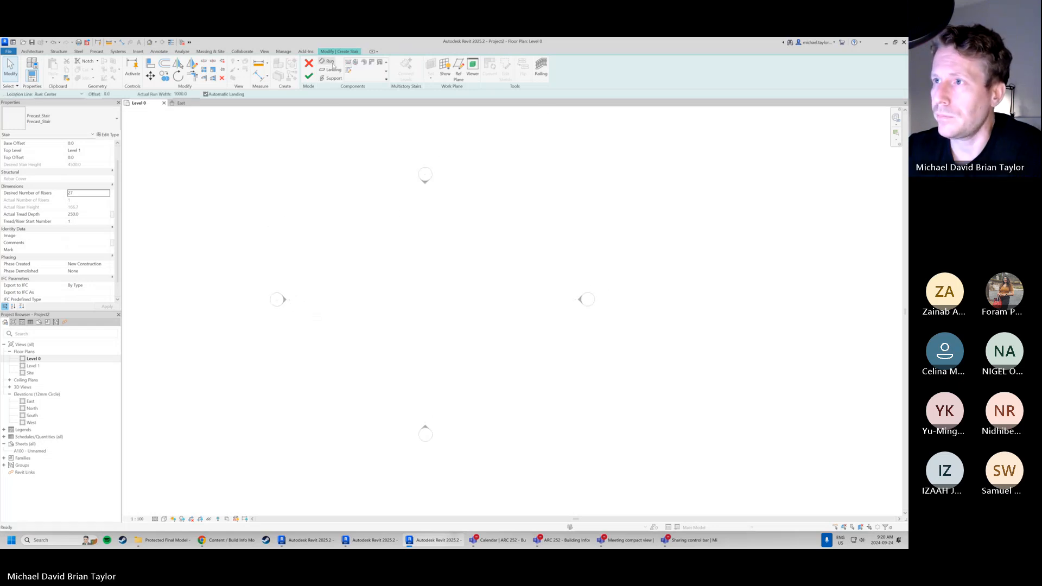
click(328, 61)
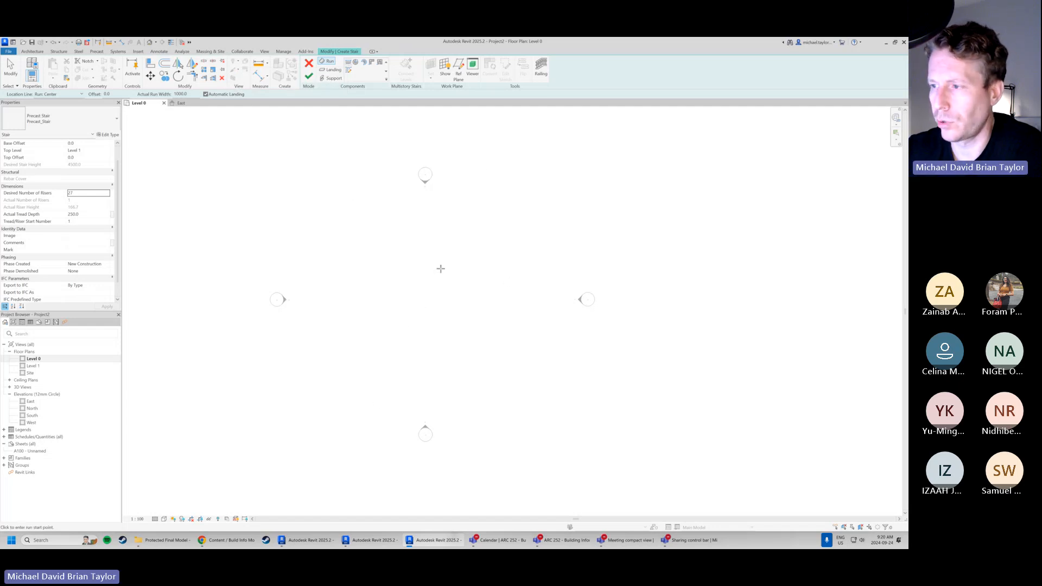
scroll(401, 309, up, 1)
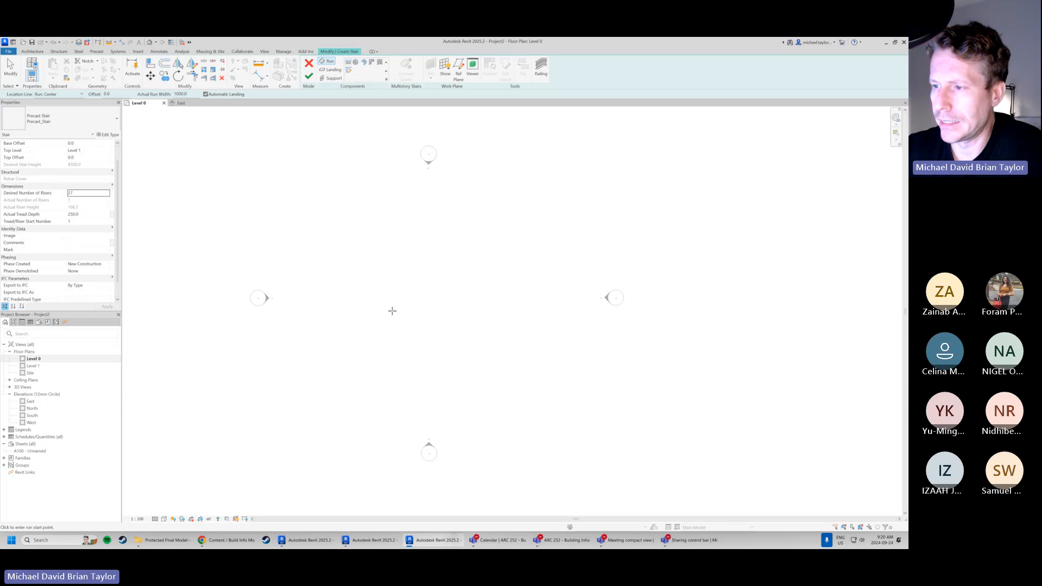
click(351, 281)
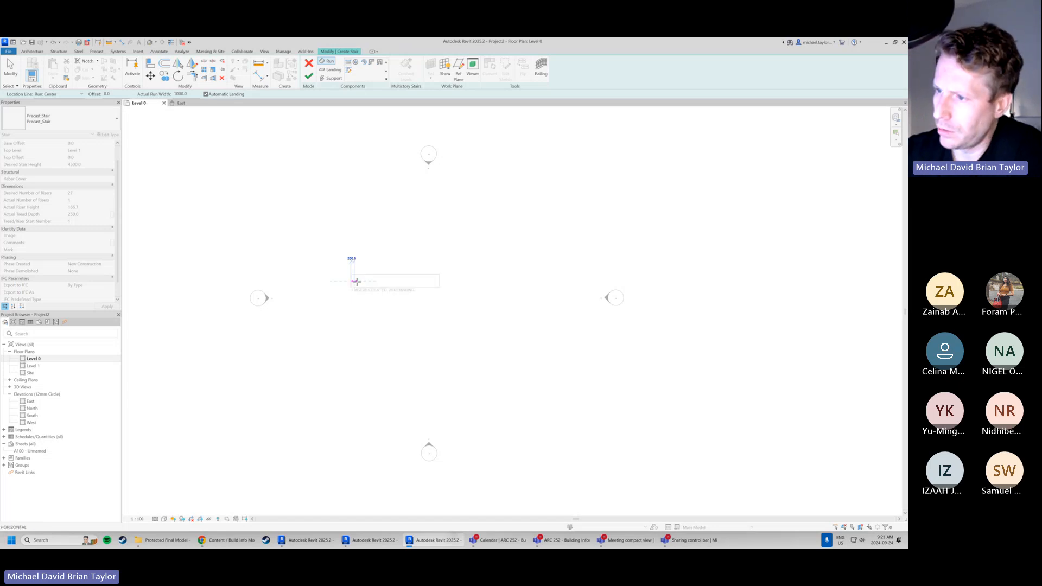
scroll(364, 281, up, 2)
scroll(364, 281, up, 1)
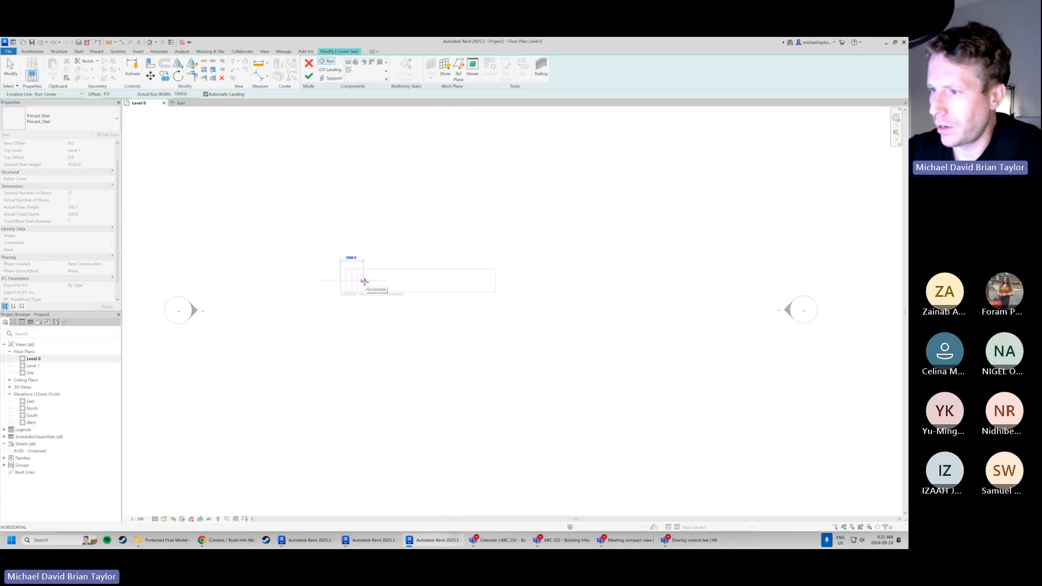
scroll(364, 281, up, 3)
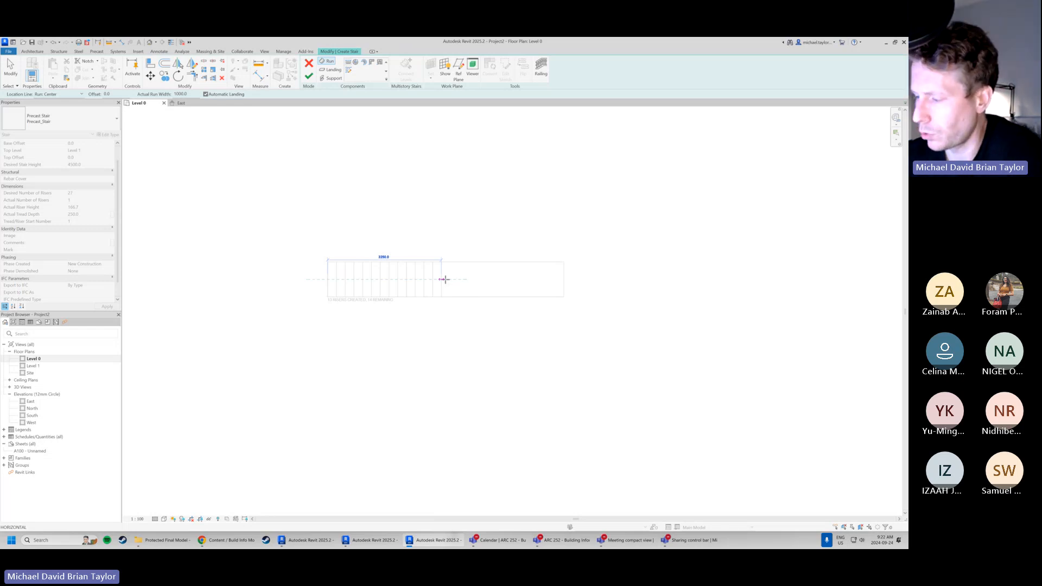
click(444, 279)
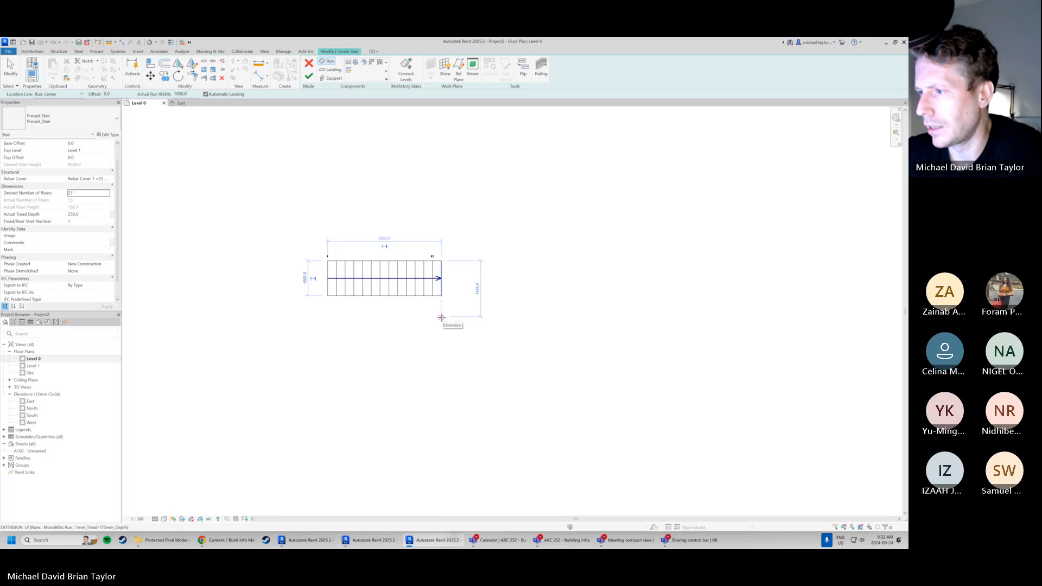
Draw the second run back parallel to the first with the remaining risers and an automatic landing, and dismiss the notch join warning
click(442, 317)
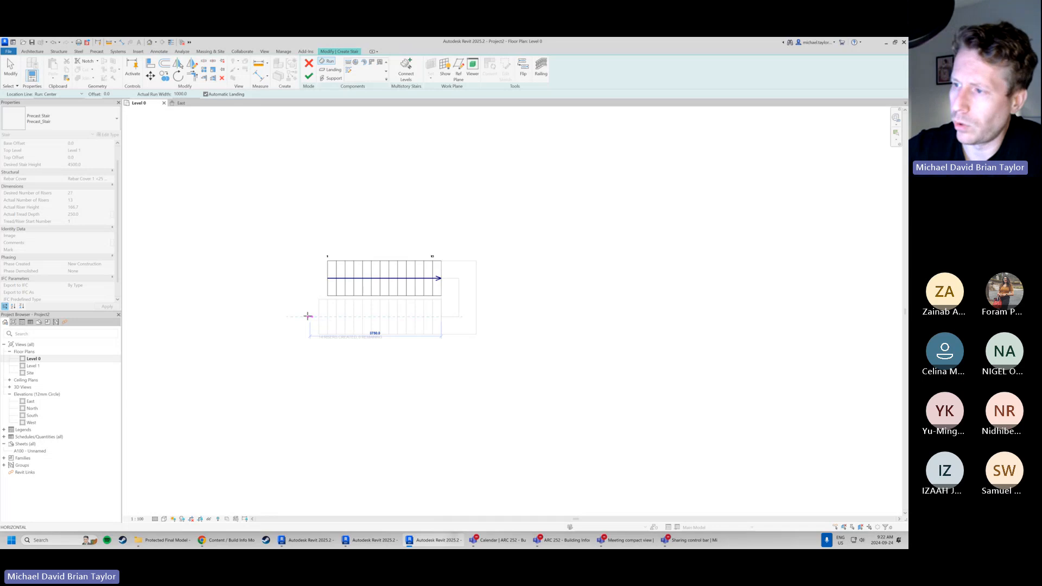
click(307, 315)
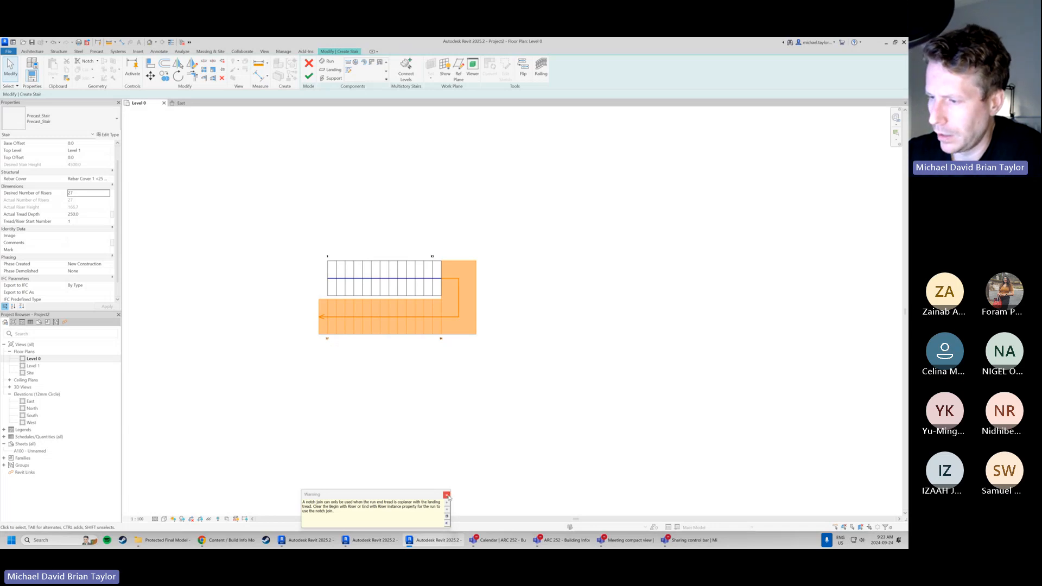
click(447, 495)
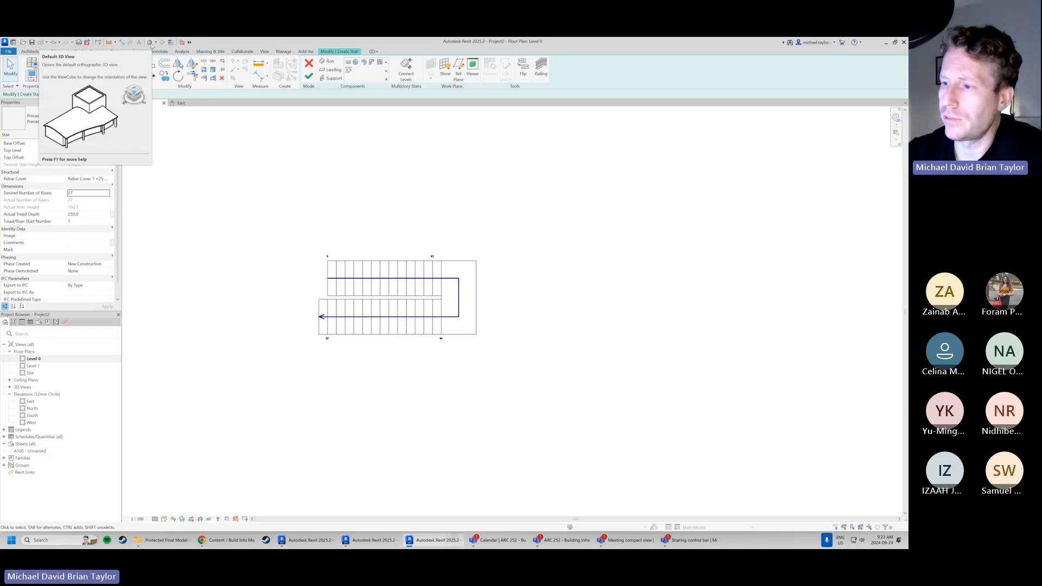
Open the default 3D view and examine the two stair runs and their landing between Level 0 and Level 1
click(150, 44)
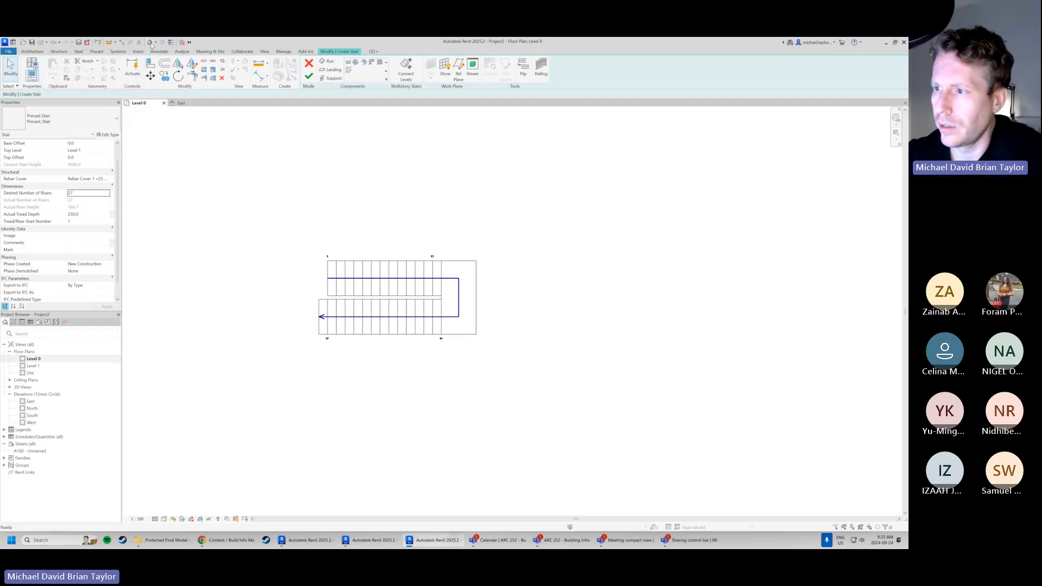
scroll(278, 292, down, 4)
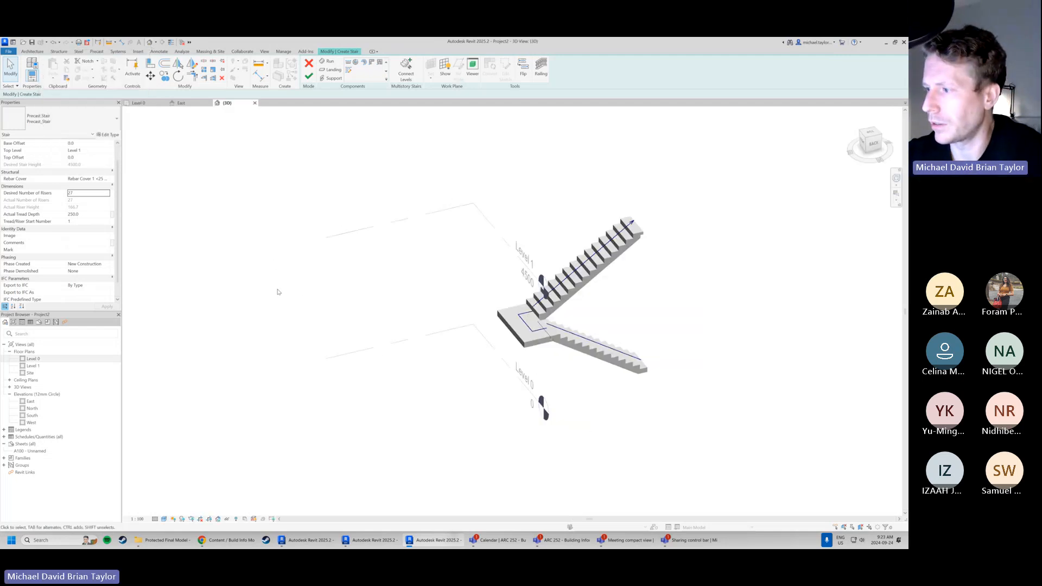
scroll(511, 301, up, 4)
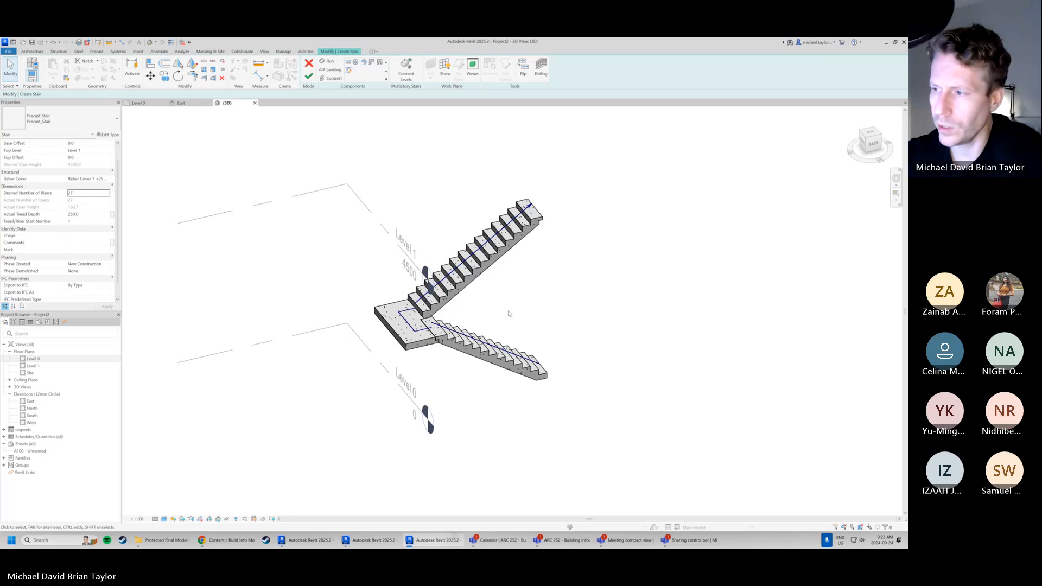
mouse_move(509, 311)
shift+middle_down()
mouse_move(489, 346)
mouse_move(410, 358)
mouse_move(514, 293)
mouse_move(380, 347)
mouse_move(434, 376)
mouse_move(499, 353)
mouse_move(444, 354)
mouse_move(539, 353)
mouse_move(530, 300)
shift+middle_up()
scroll(531, 300, up, 1)
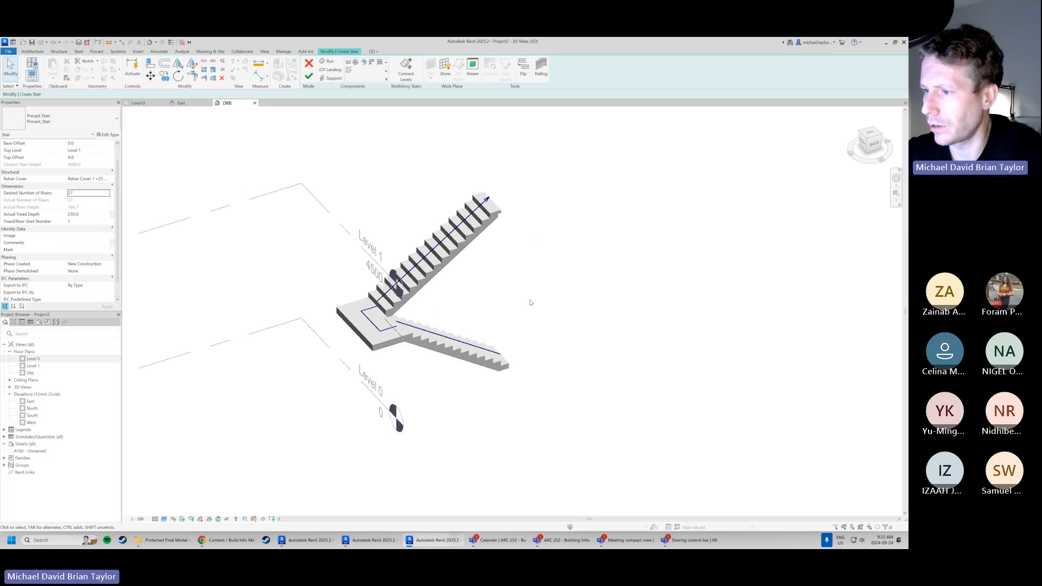
shift+middle_drag(443, 344, 456, 353)
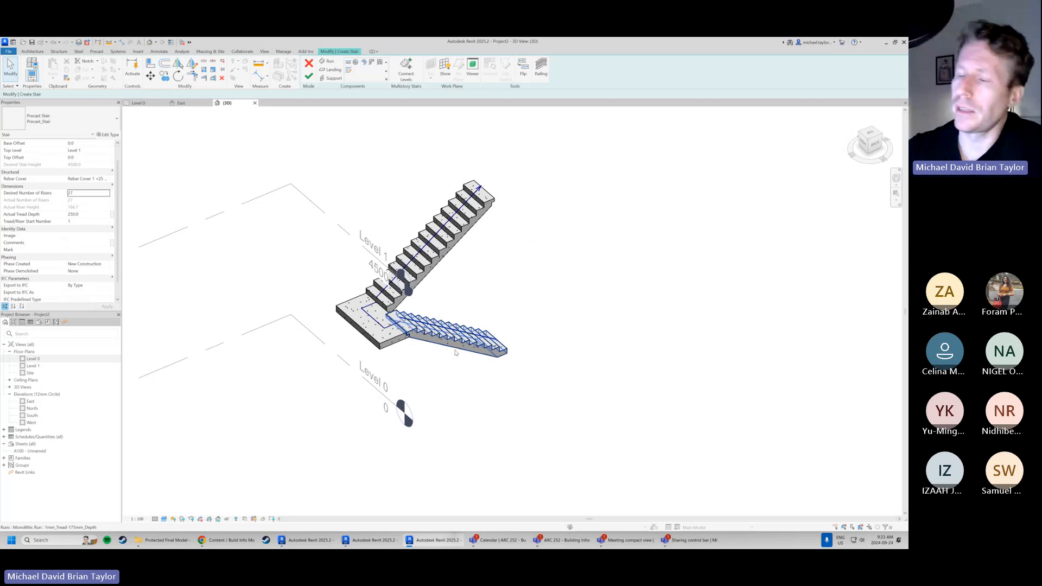
Flip the direction of the unfinished U-shaped stair in the 3D view and flip it back to its original direction
click(150, 104)
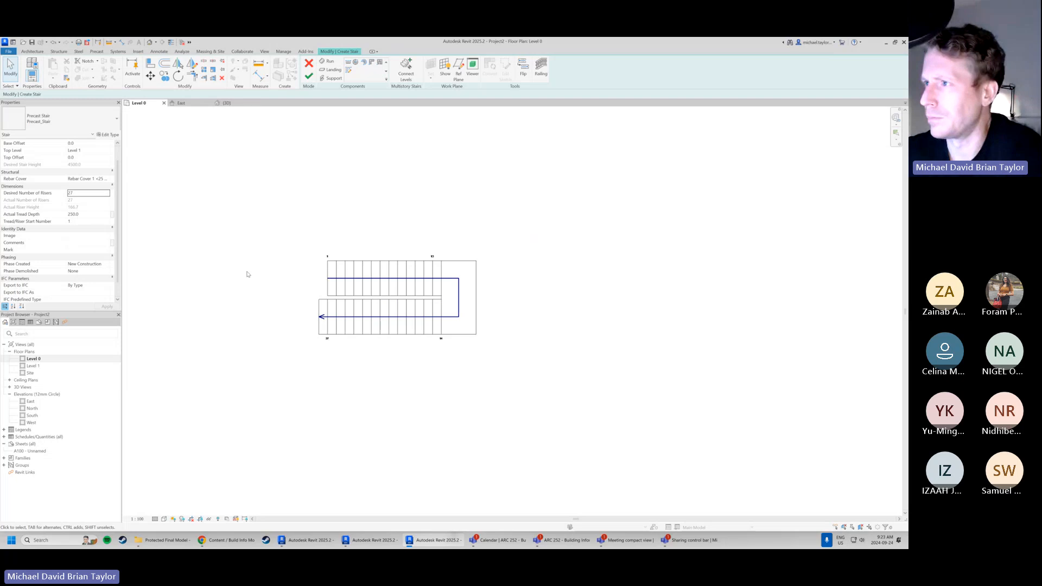
click(227, 103)
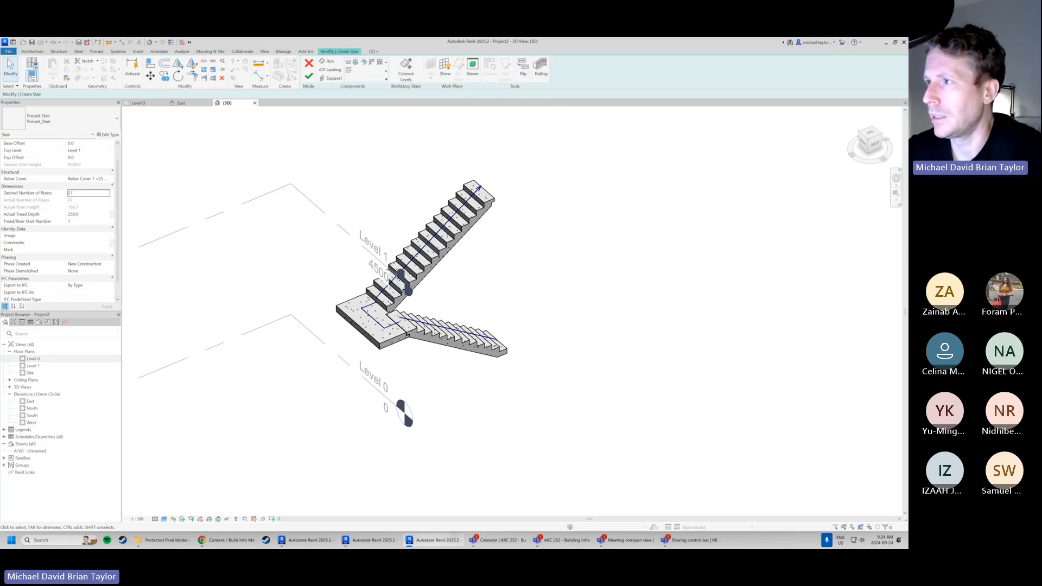
click(522, 71)
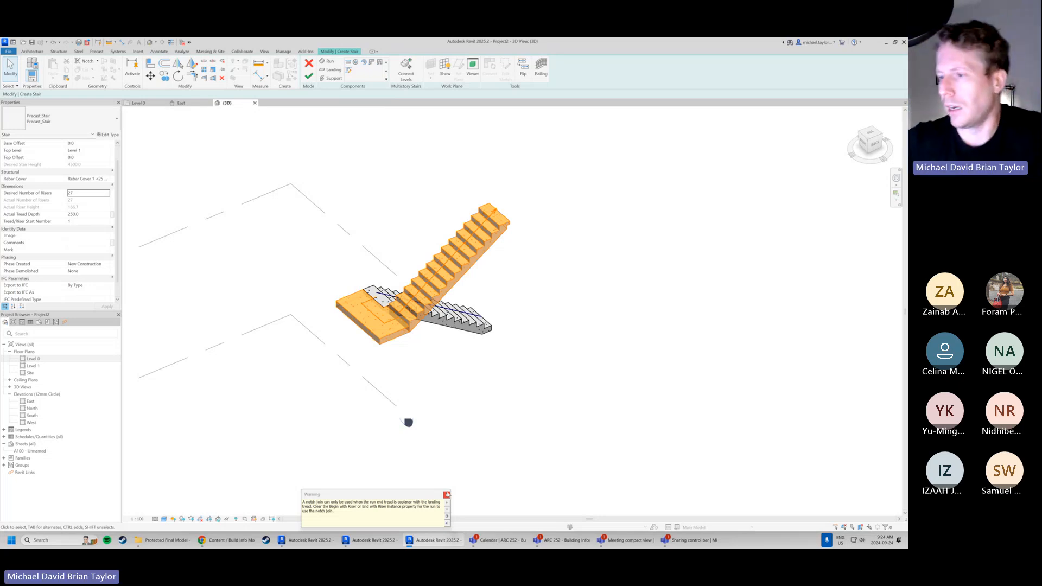
click(523, 71)
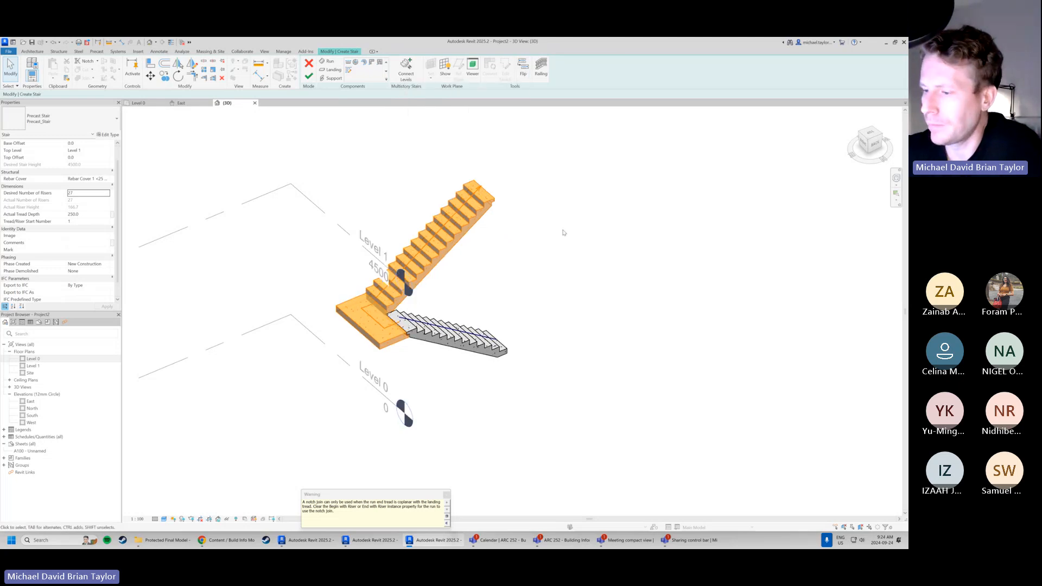
click(446, 494)
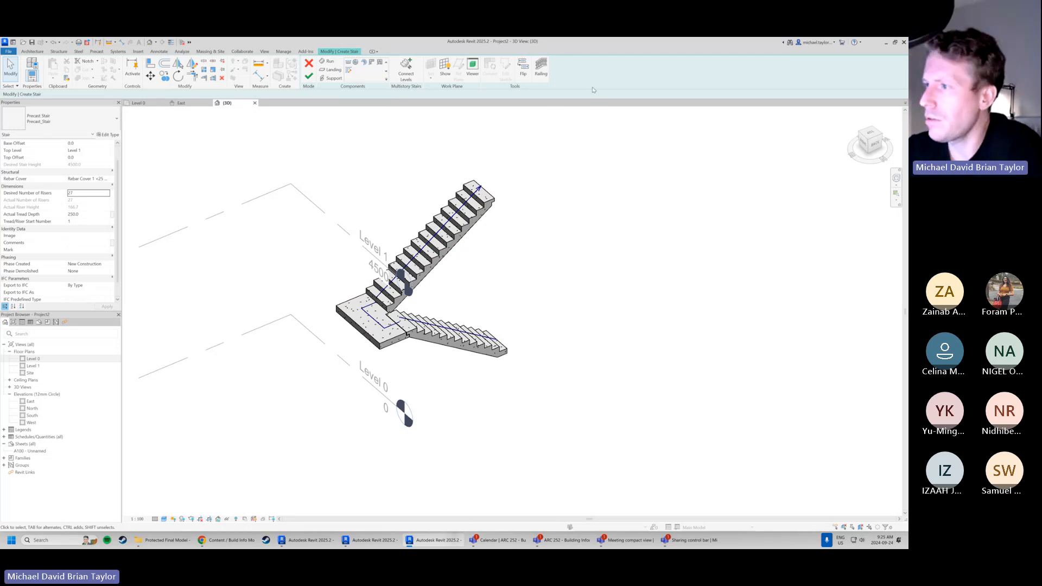
Set the railing type for the unfinished stair to 900mm
click(543, 69)
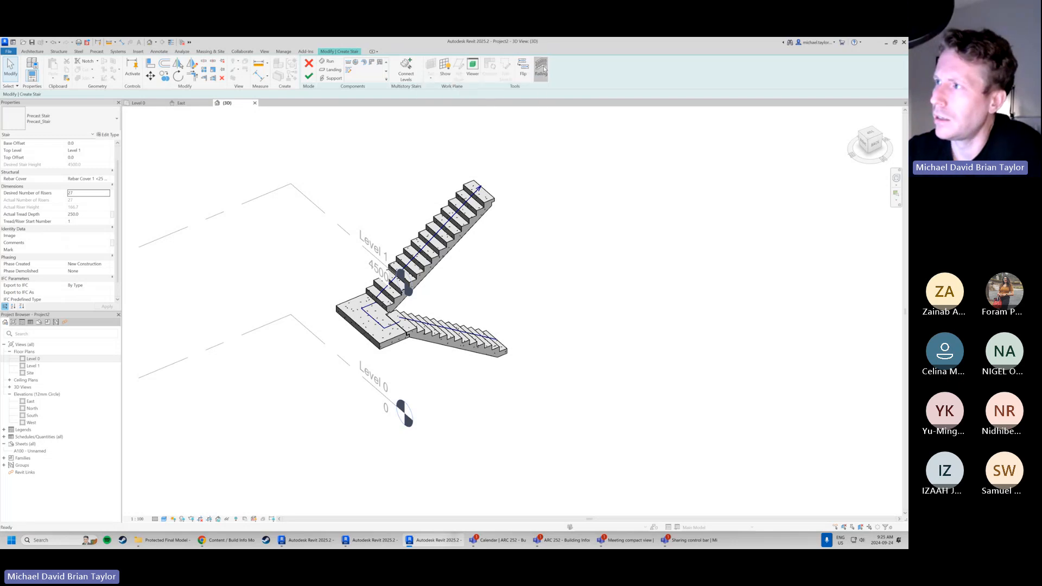
drag(434, 260, 597, 188)
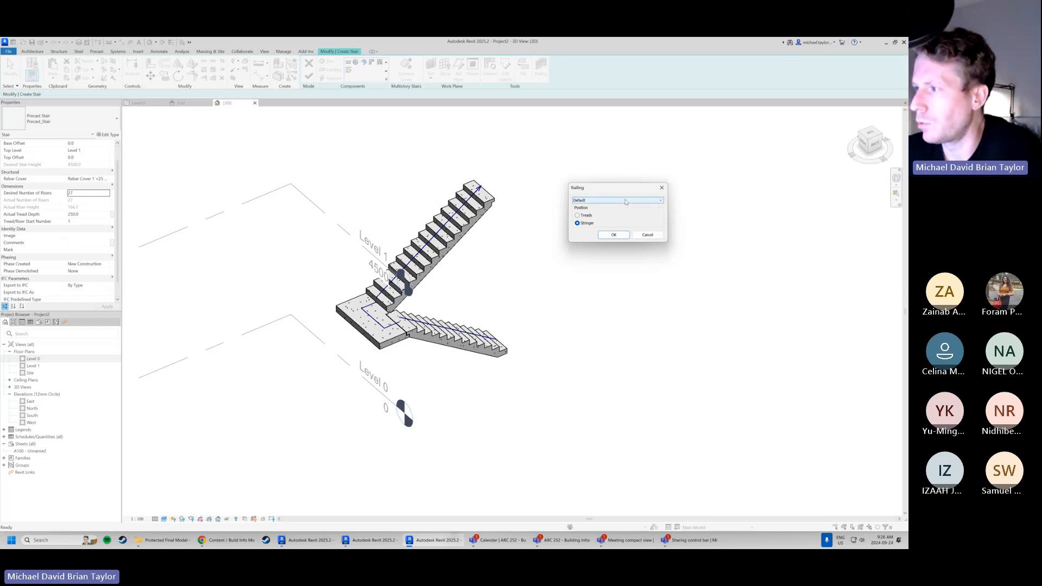
click(626, 201)
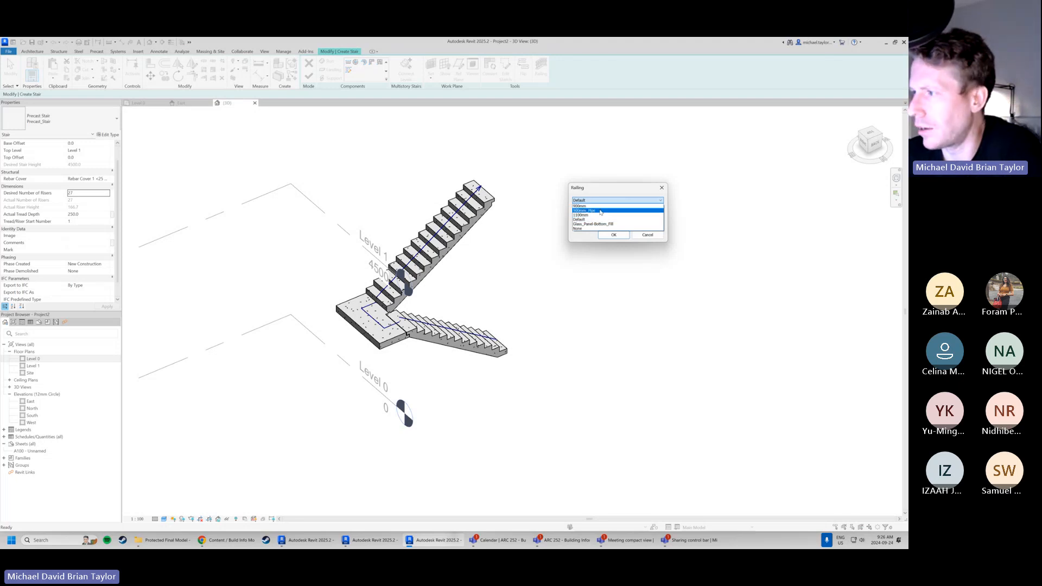
click(597, 206)
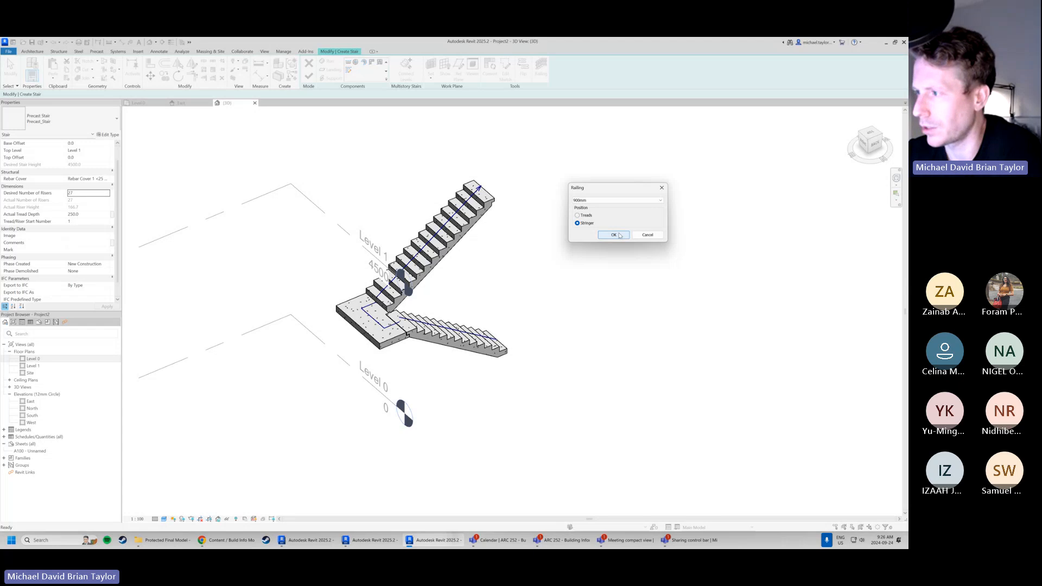
click(611, 235)
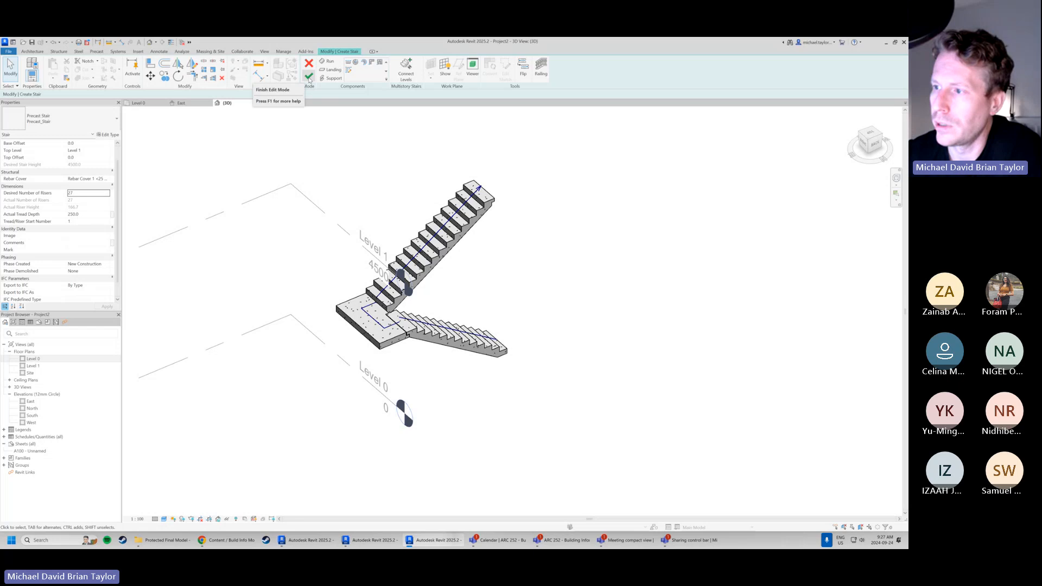
Finish the stair edit with its railings and dismiss the railing placement warnings
click(309, 79)
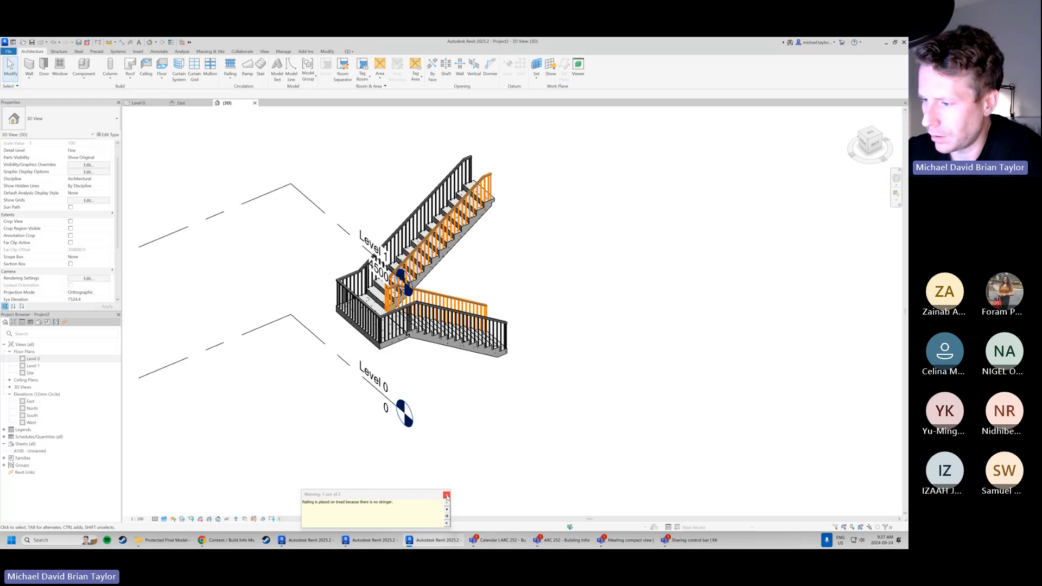
click(446, 495)
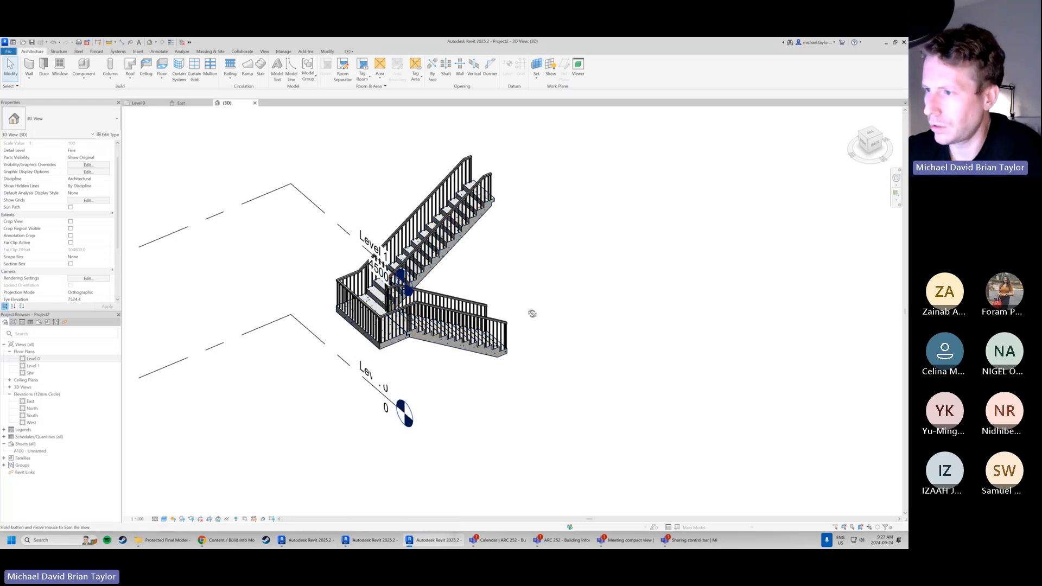
shift+middle_drag(530, 311, 335, 378)
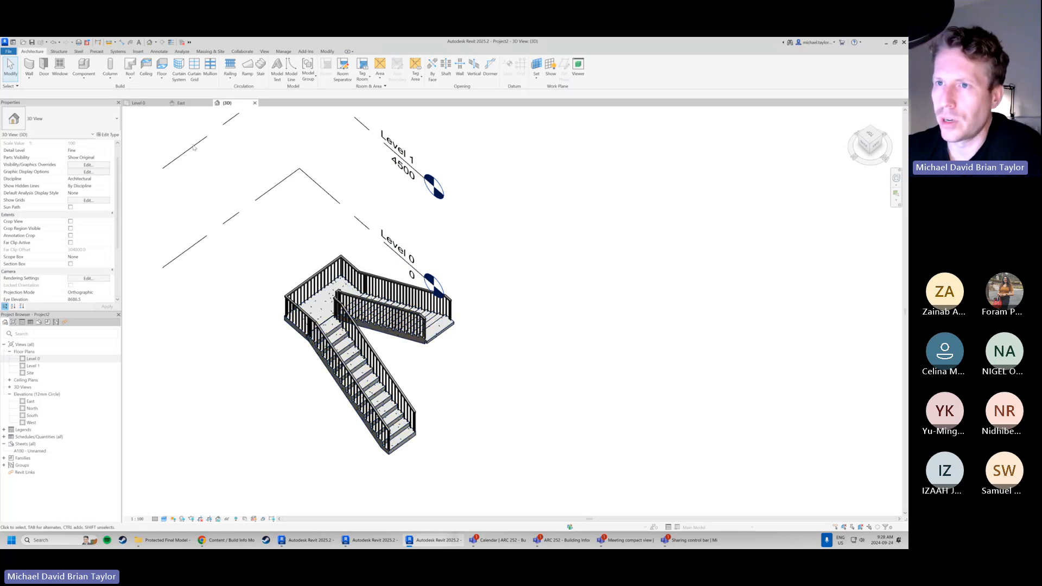
Compare how the finished stair is shown in the Level 0 plan, the Level 1 plan and the 3D view
double_click(32, 359)
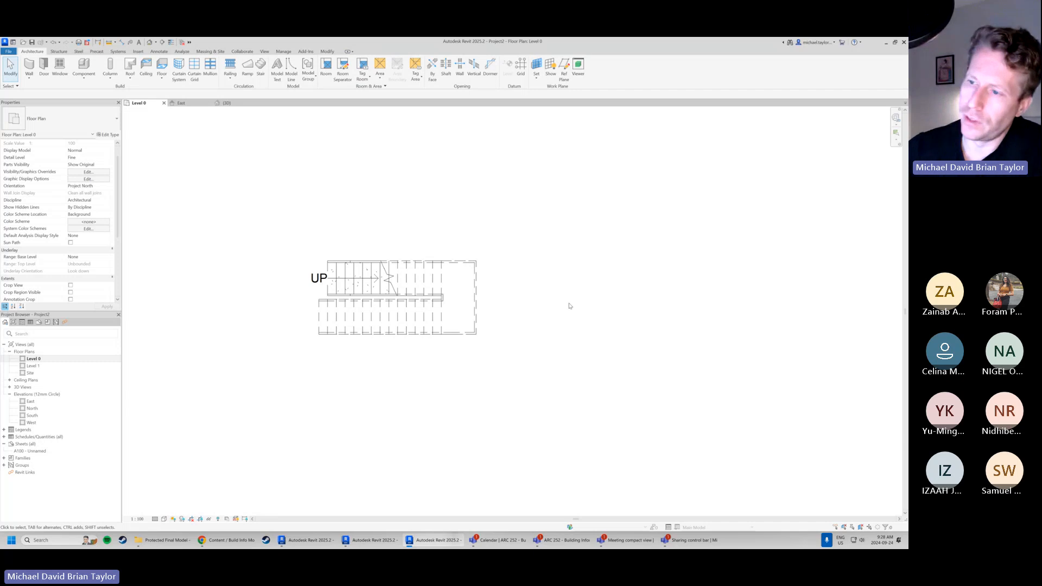
scroll(461, 262, up, 2)
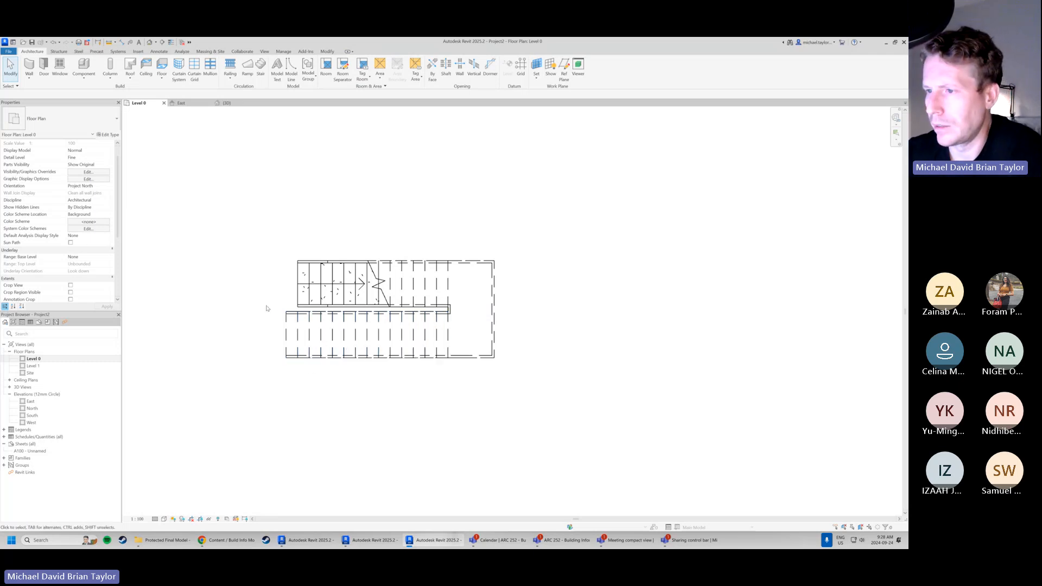
scroll(336, 297, up, 1)
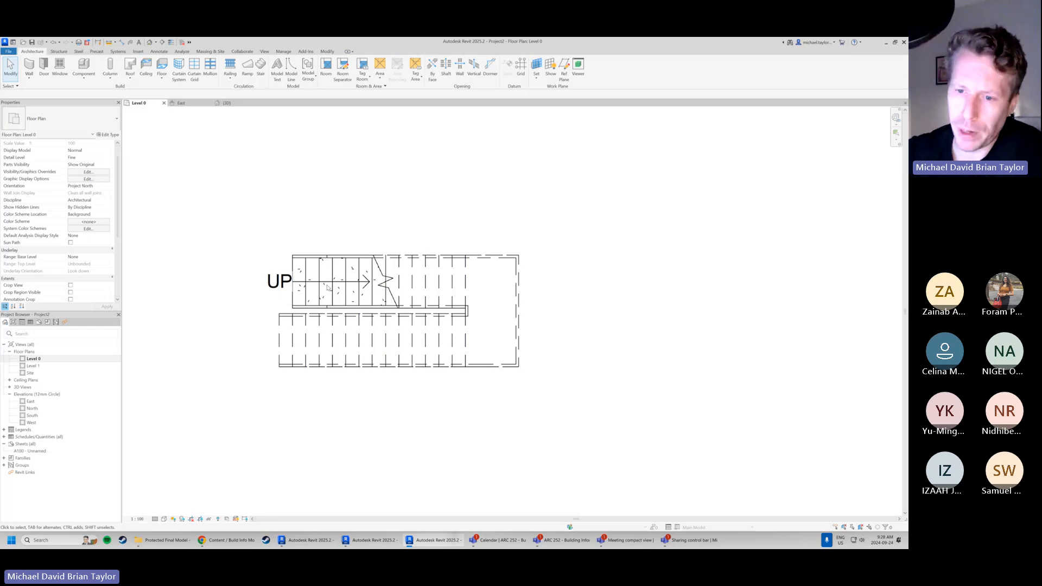
double_click(33, 366)
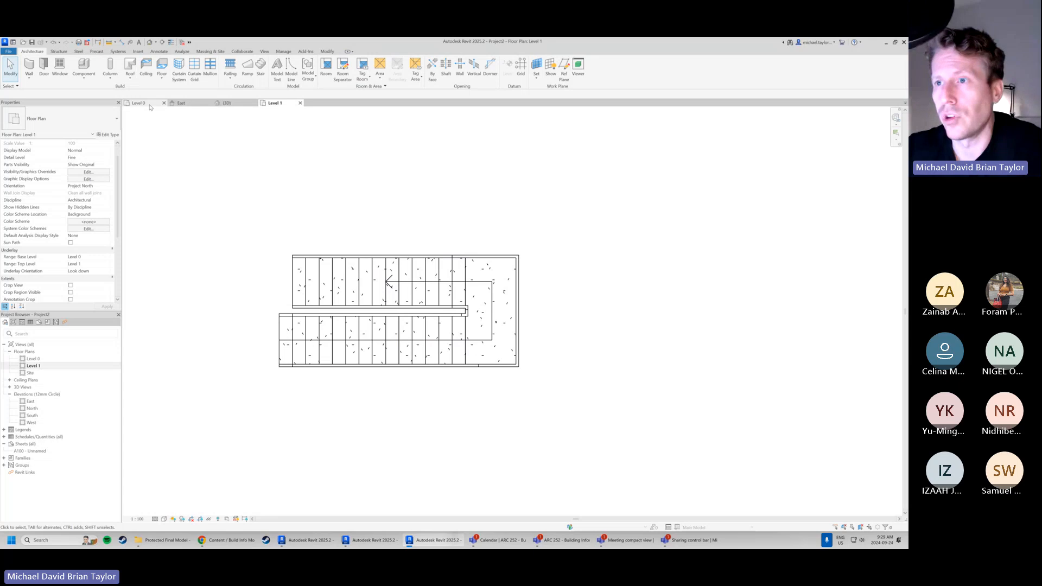
click(237, 105)
shift+middle_drag(422, 364, 402, 324)
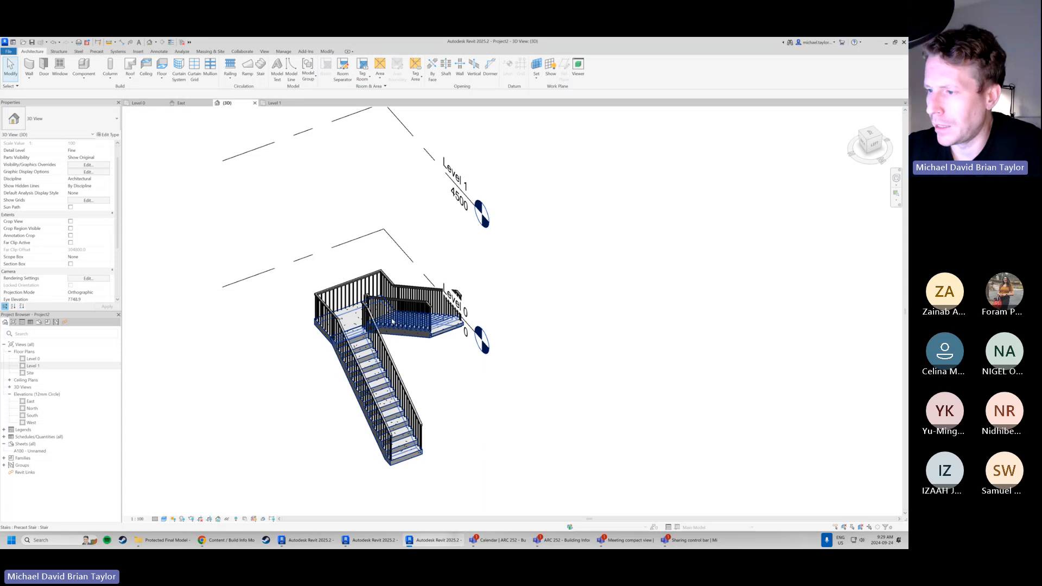
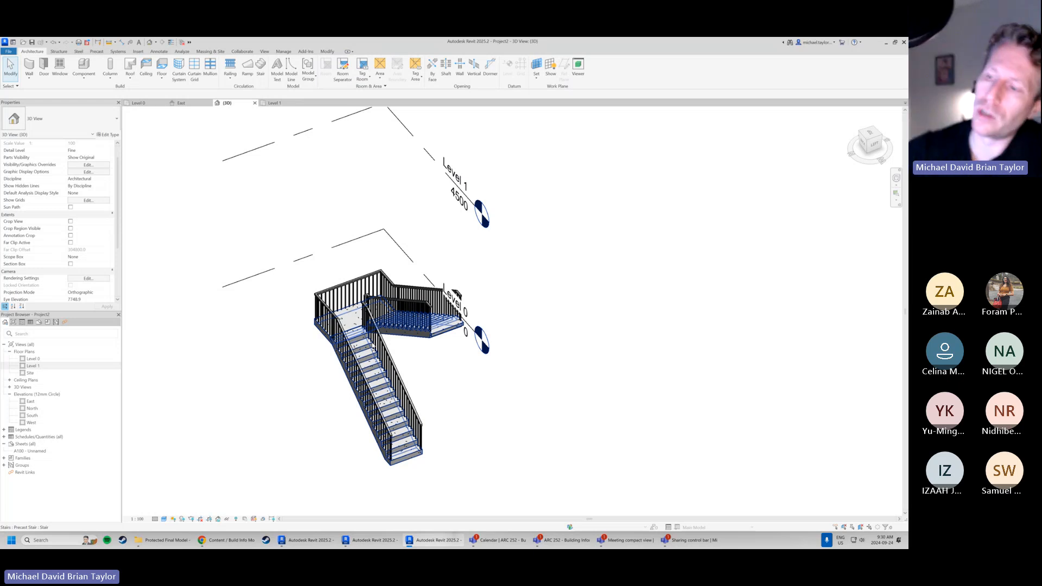
Inspect the stair and its outer railing as separate elements by selecting each in turn, mainly in the Level 0 plan
scroll(398, 426, up, 2)
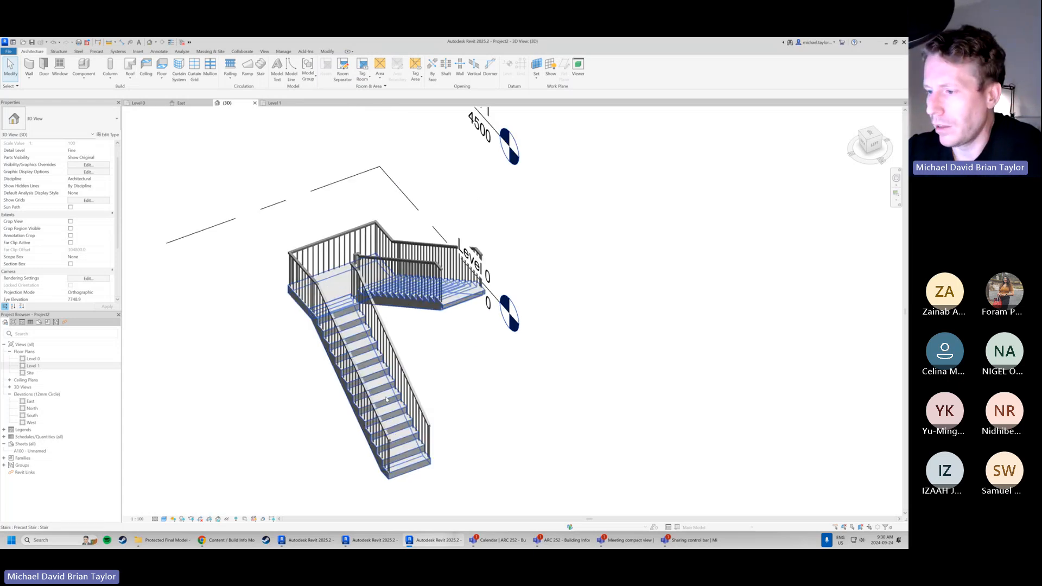
click(397, 426)
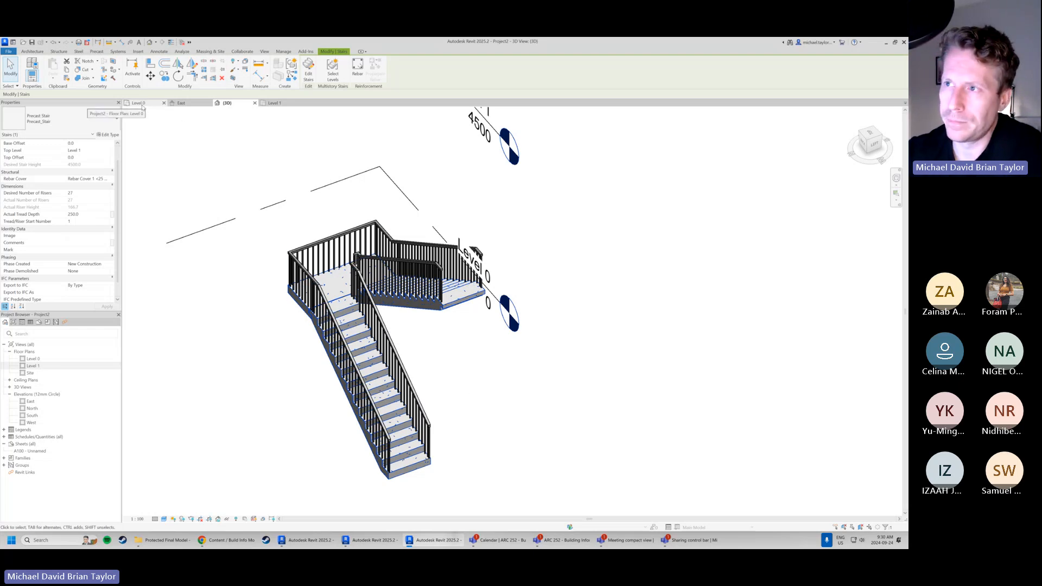
click(140, 103)
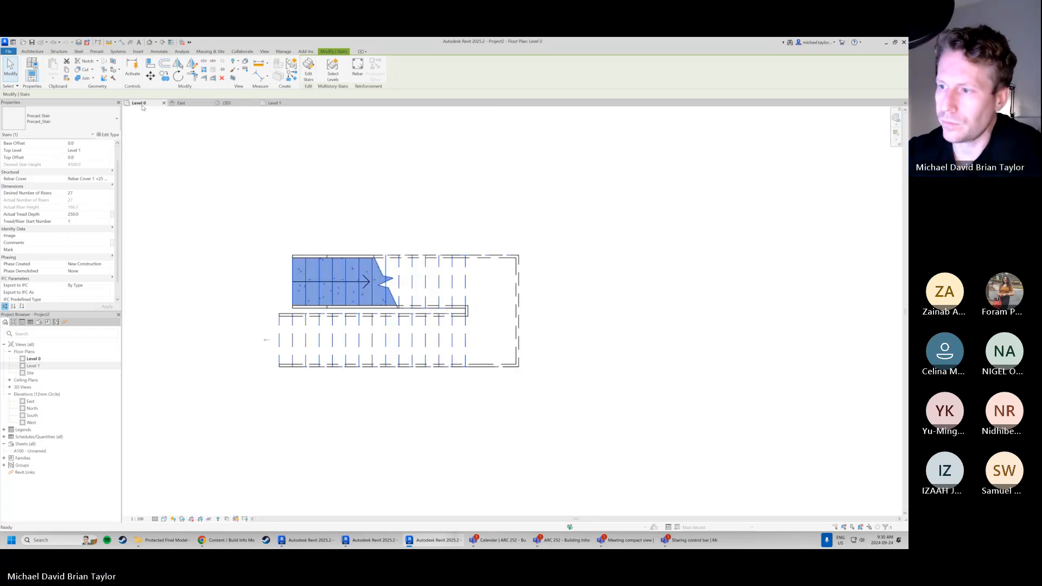
click(396, 430)
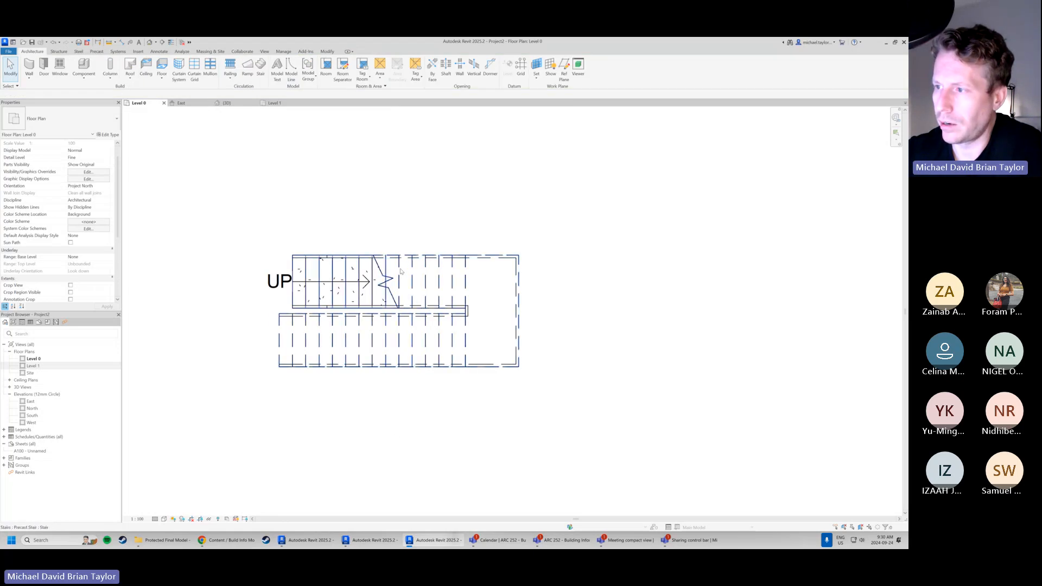
scroll(585, 255, up, 1)
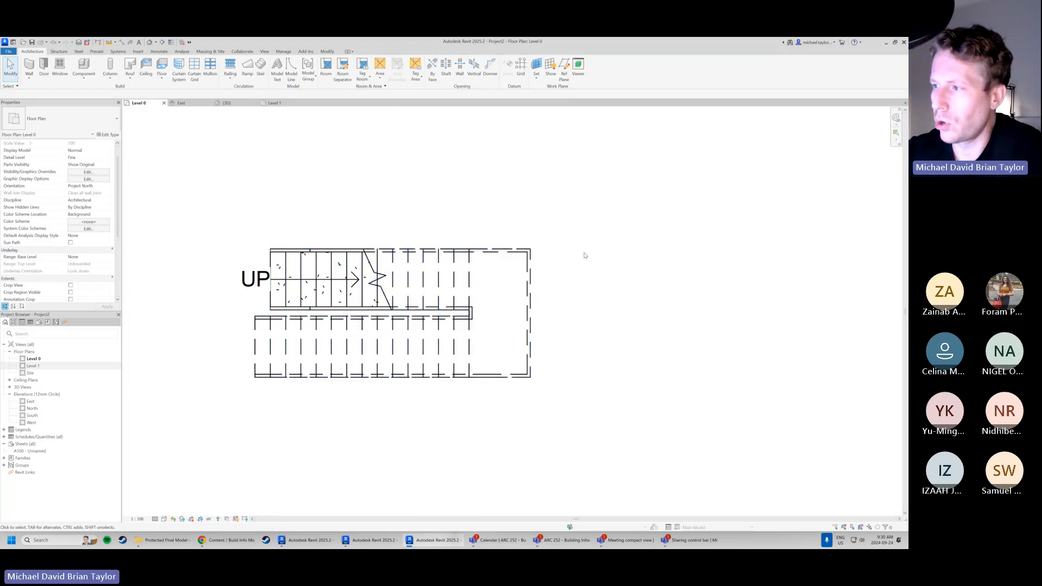
click(336, 255)
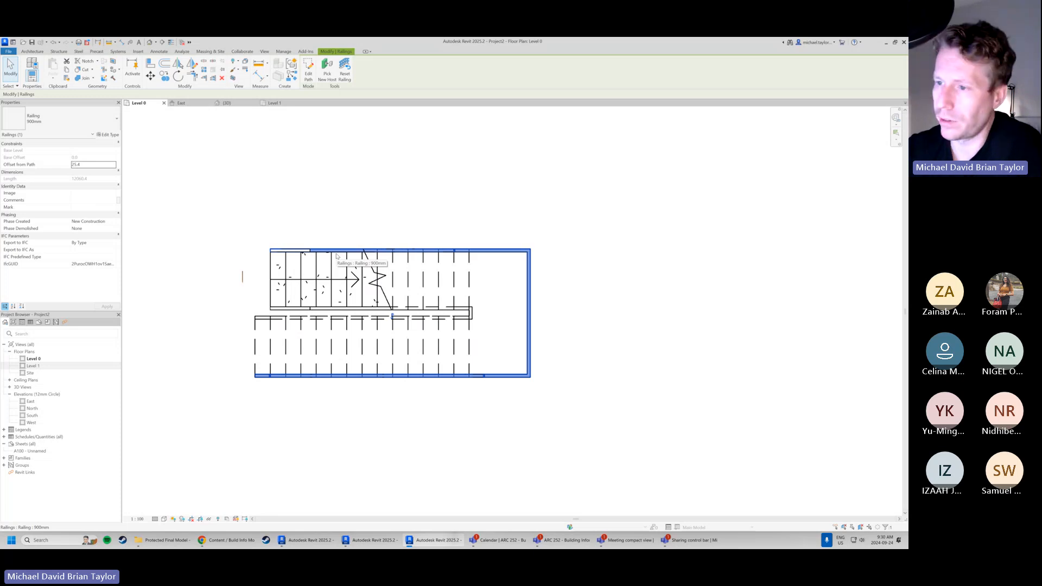
click(591, 291)
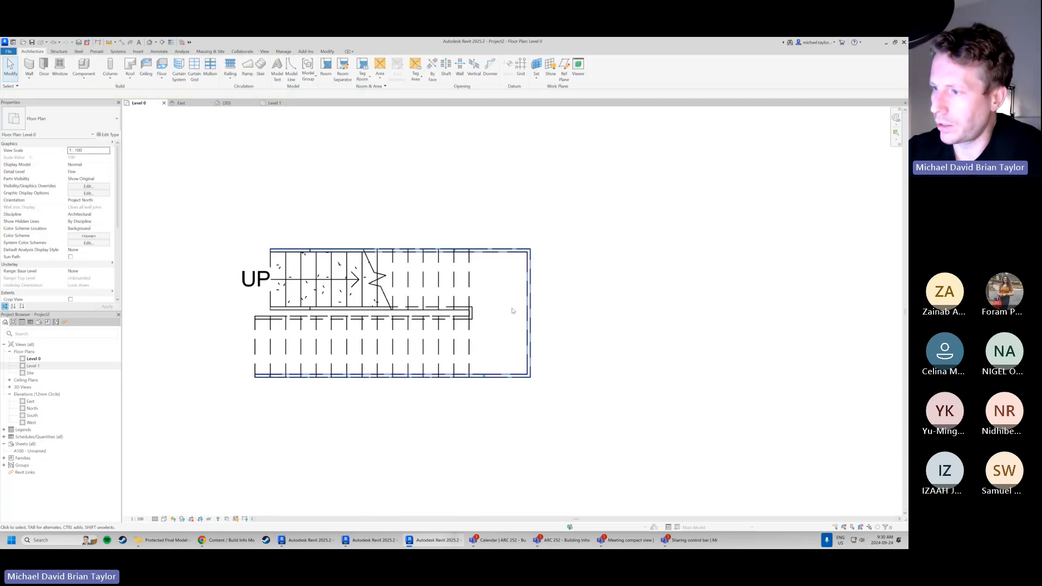
click(458, 323)
click(468, 295)
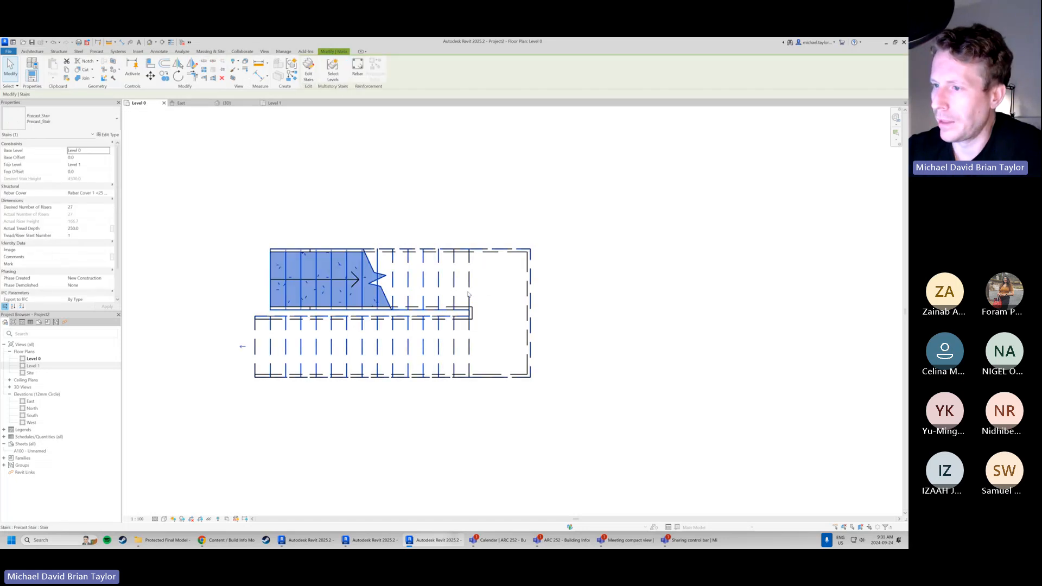
click(598, 324)
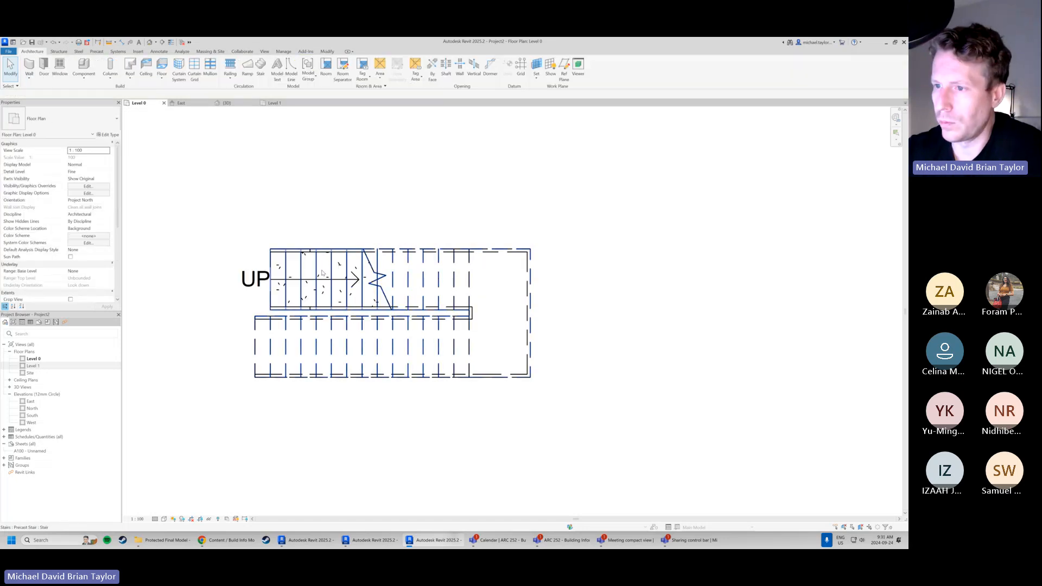
click(272, 263)
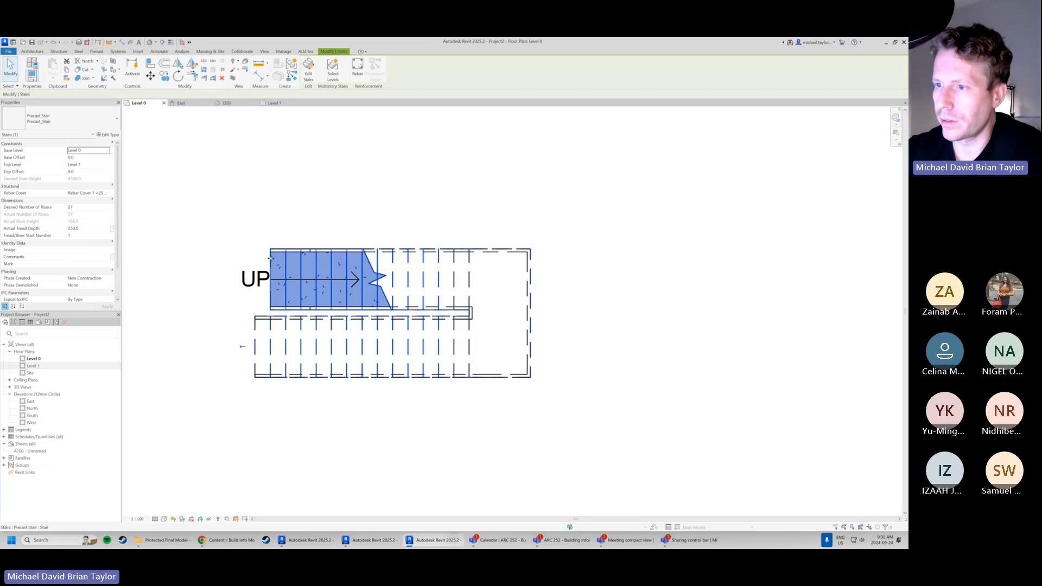
click(270, 206)
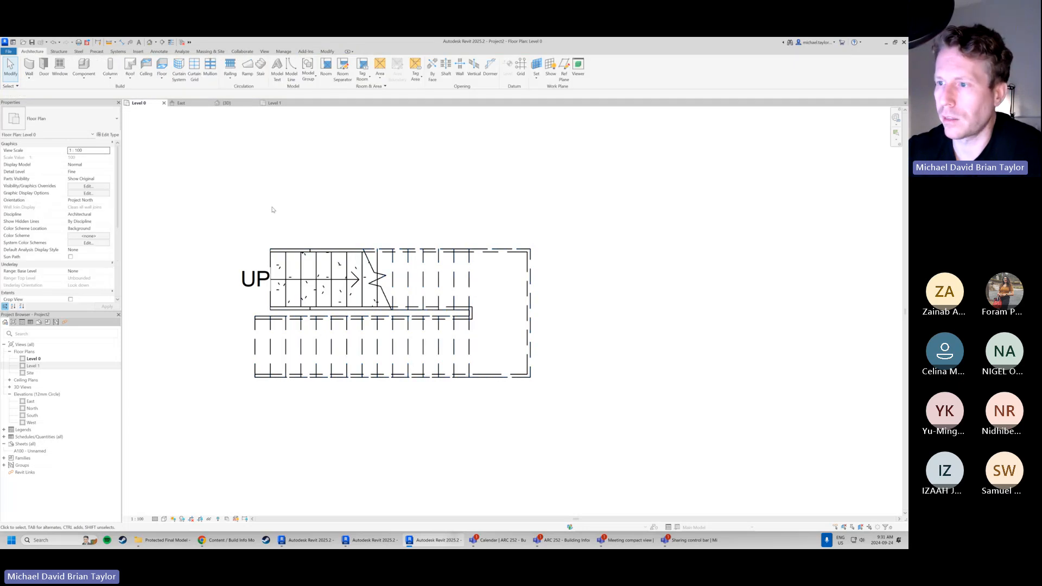
Change the stair's outer railing to the 900mm_Pipe type in the 3D view
click(237, 104)
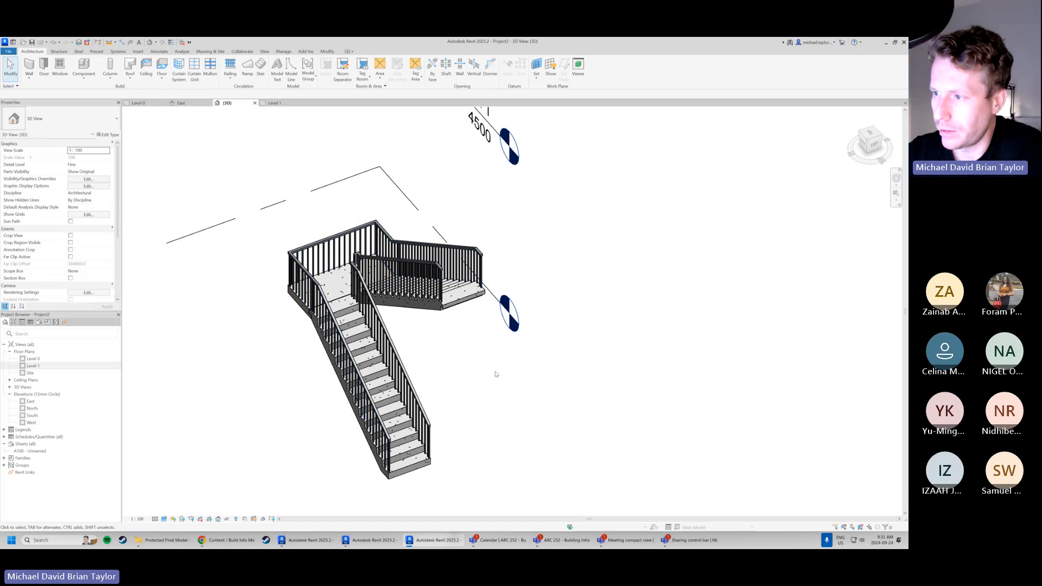
click(312, 244)
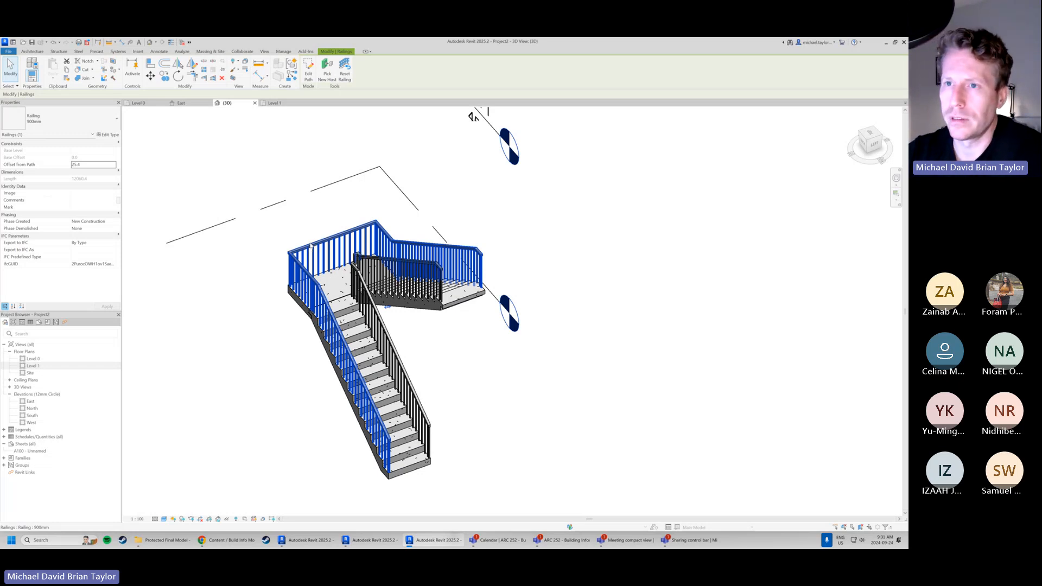
click(63, 118)
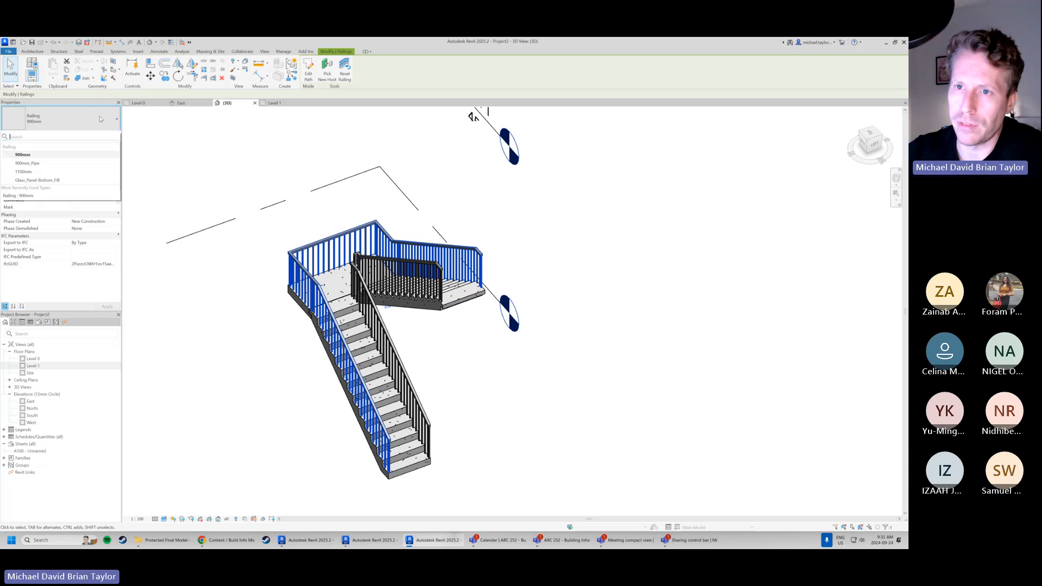
click(44, 163)
click(547, 444)
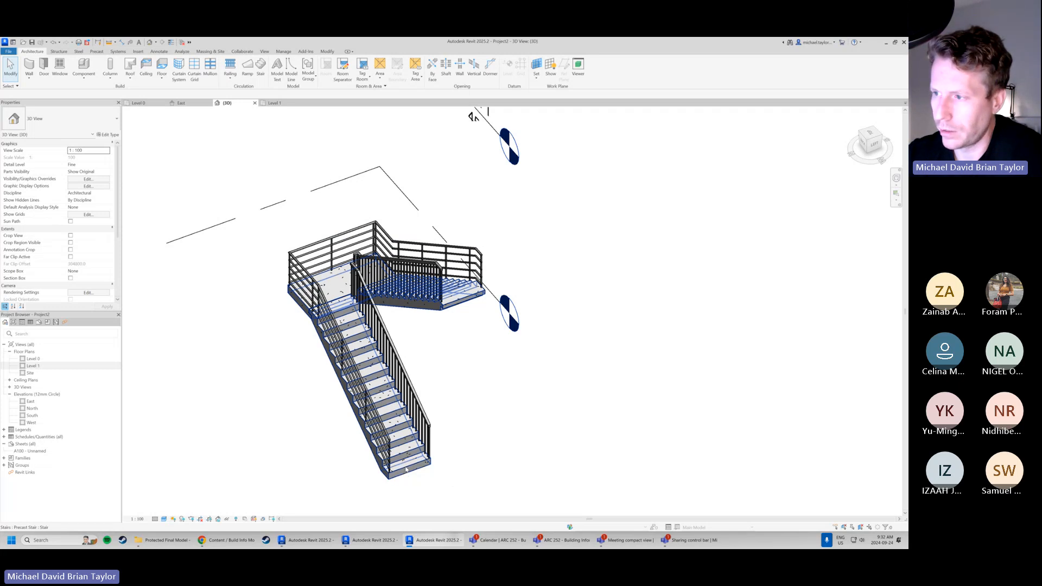
Set the precast stair's base offset from Level 0 to 200 mm
click(406, 470)
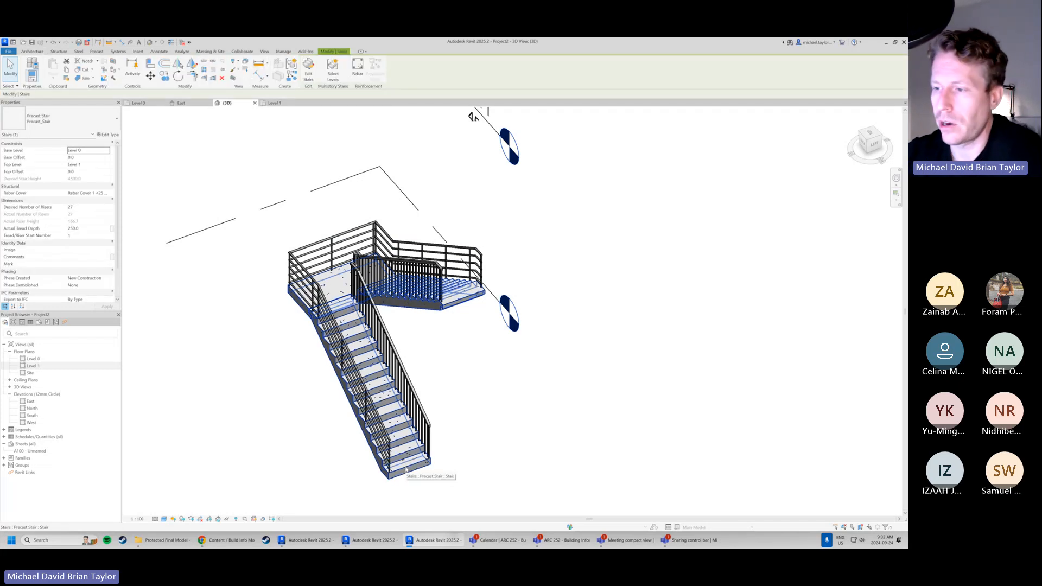
click(374, 478)
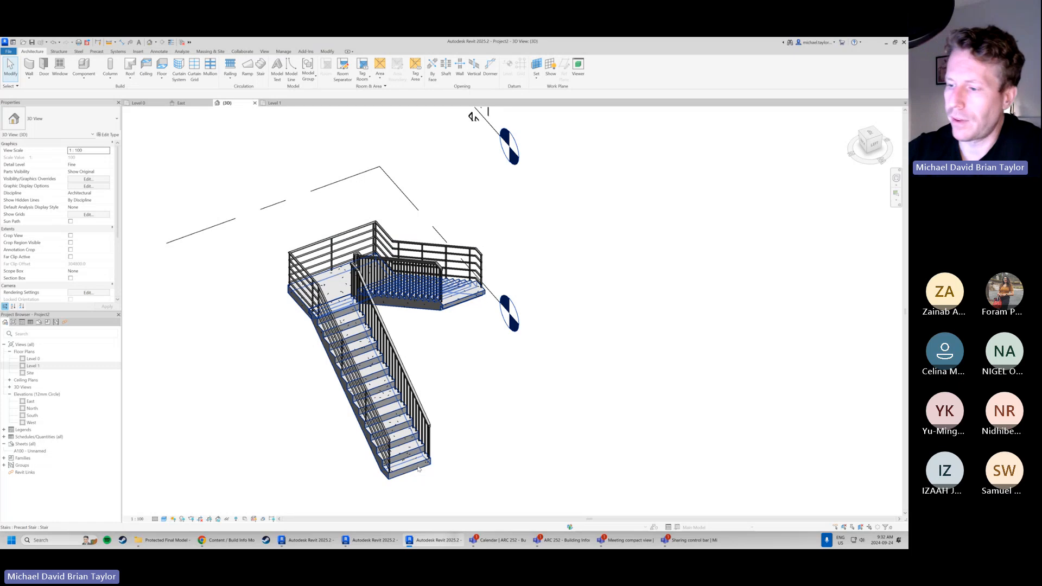
click(419, 468)
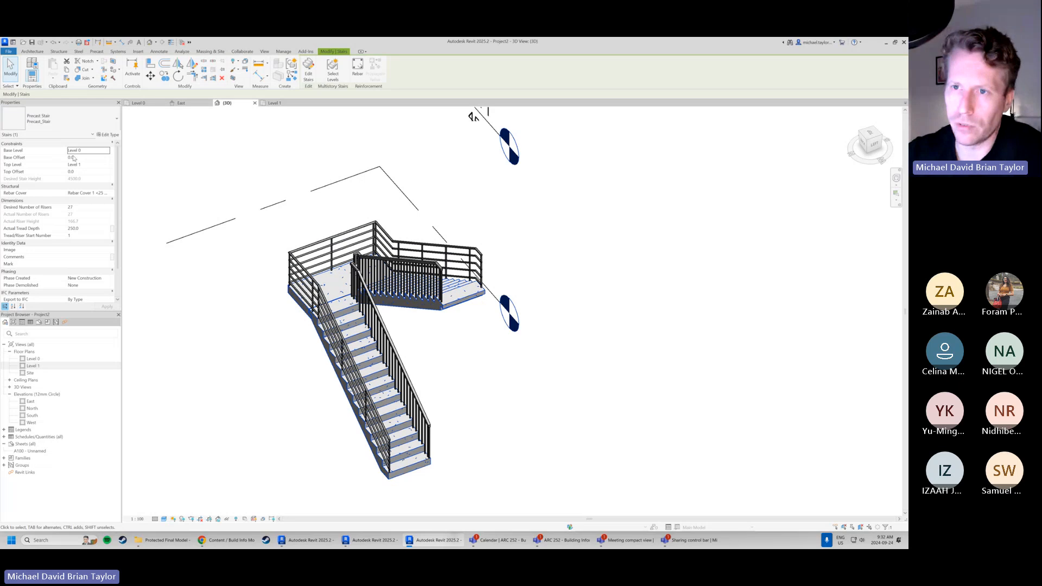
click(74, 158)
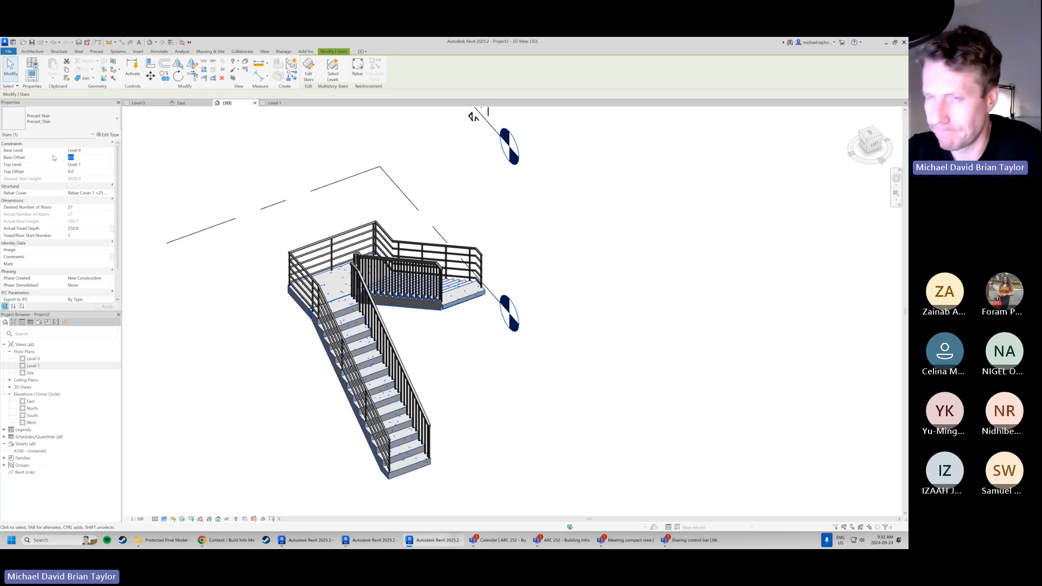
text(200)
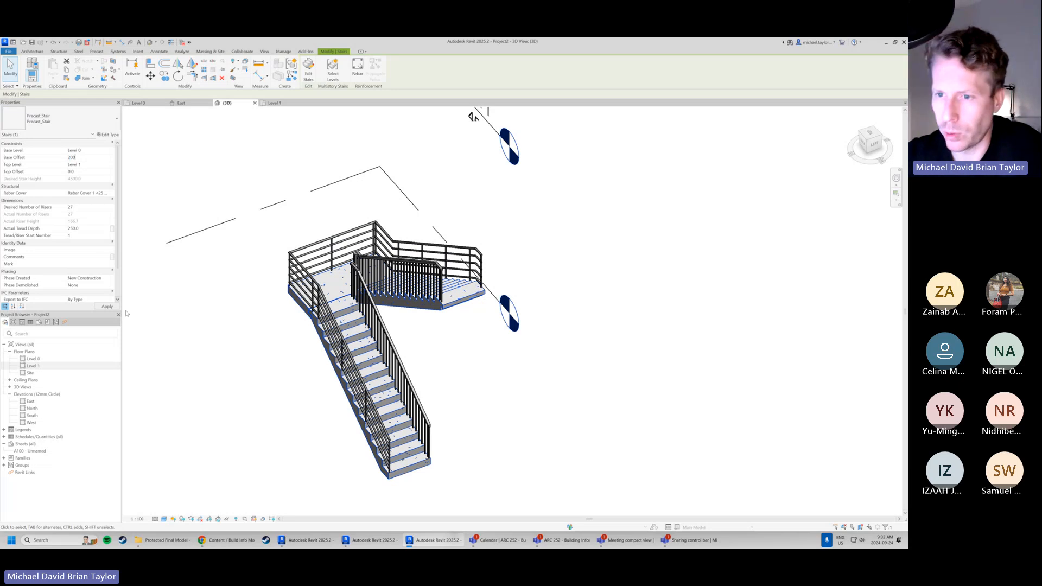
key(Return)
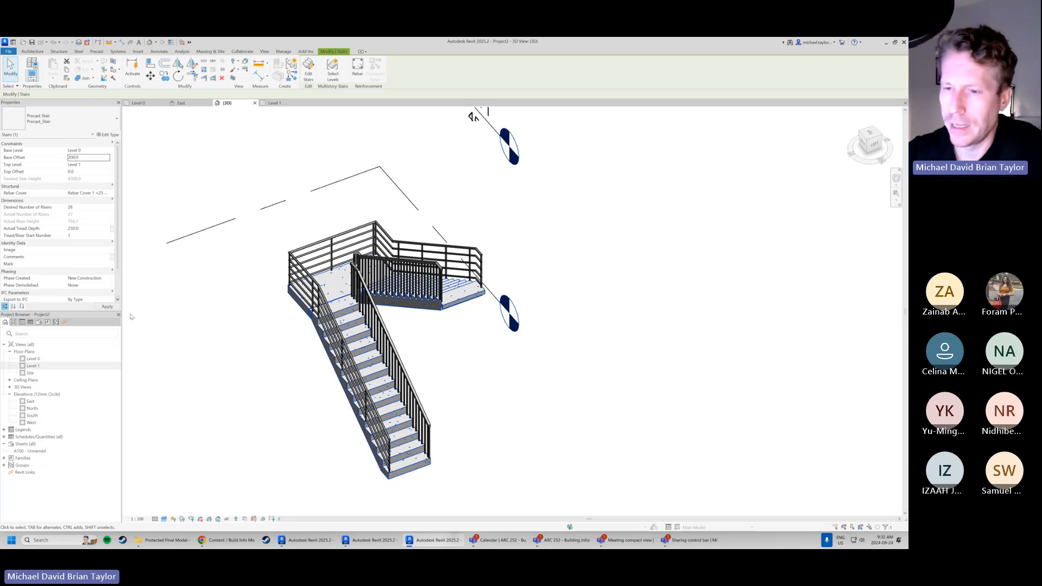
click(251, 425)
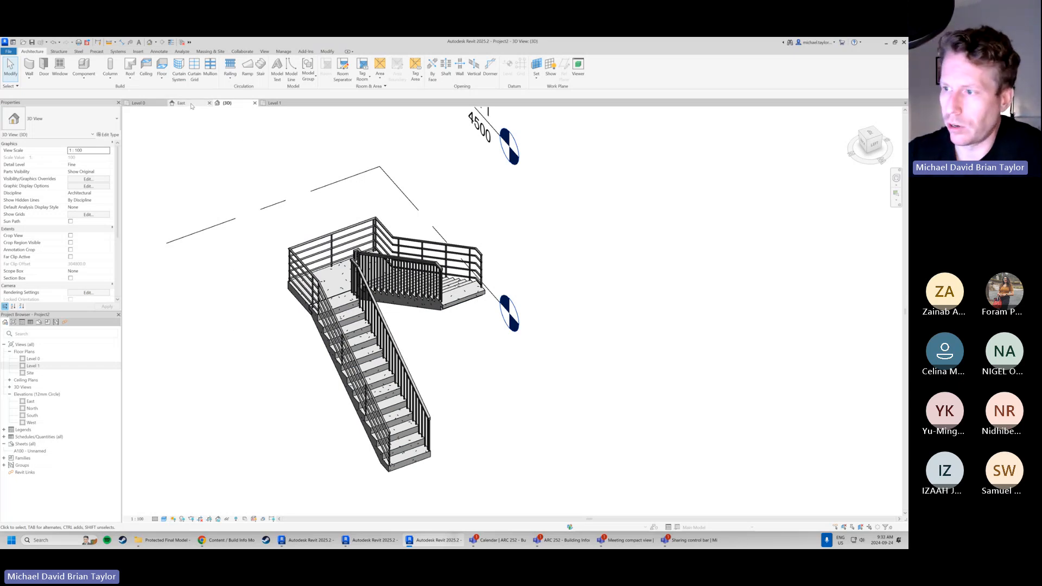
Examine the base of the stair relative to Level 0 in the East elevation
click(191, 105)
scroll(466, 369, up, 3)
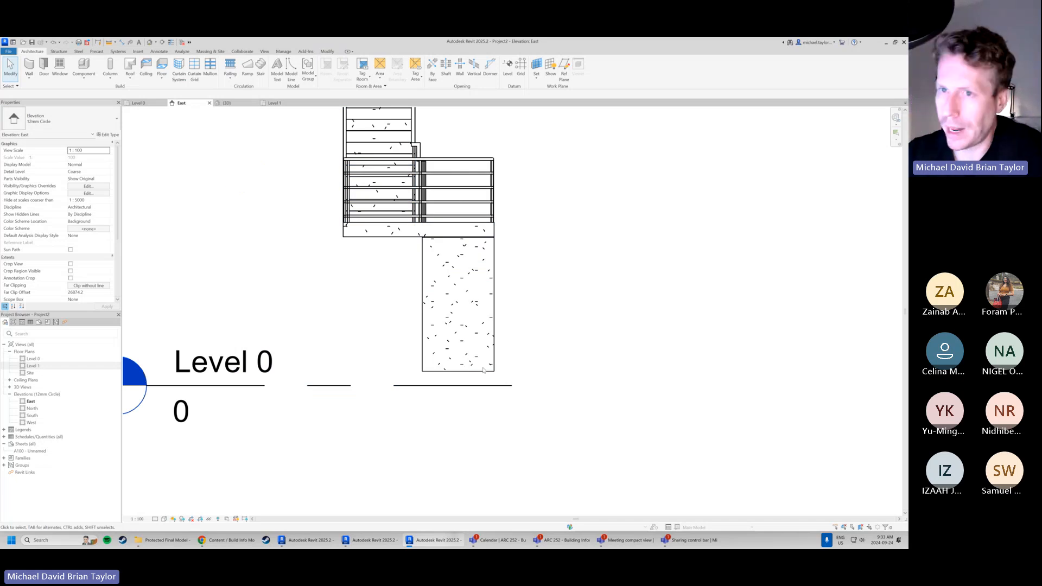
click(488, 371)
click(561, 374)
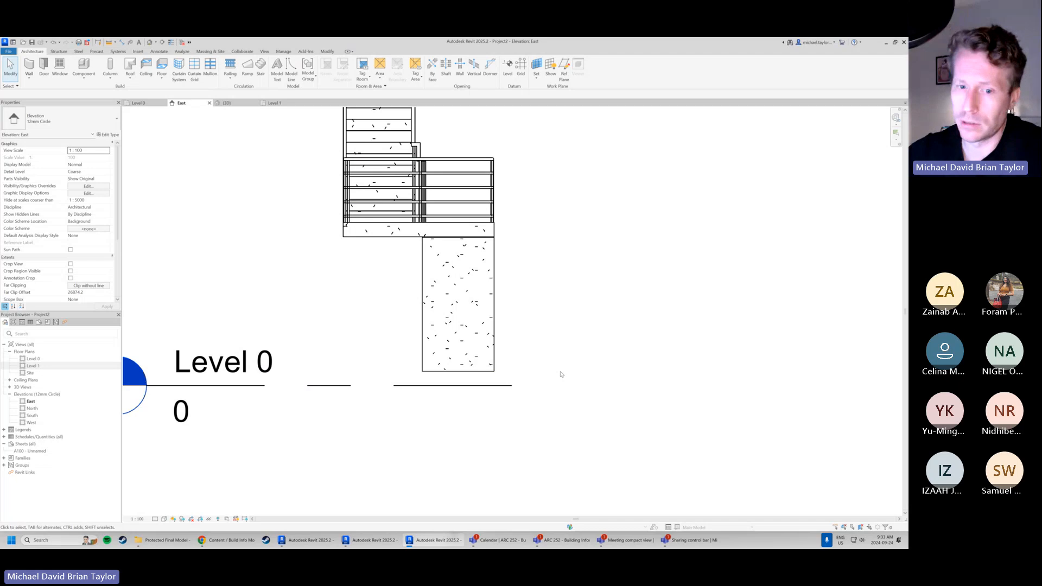
Set the stair's base offset back to 0 in the East elevation
click(458, 325)
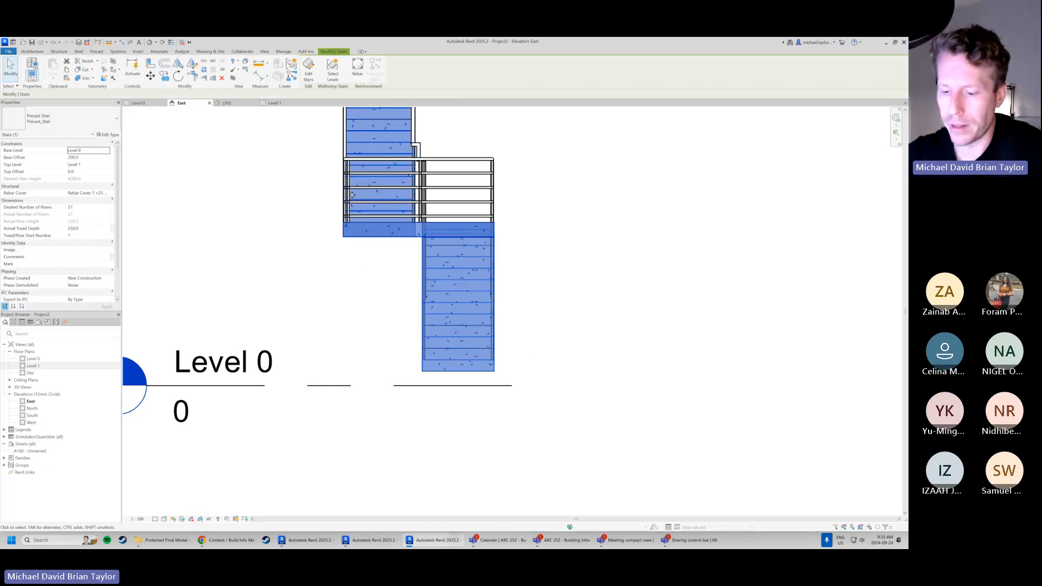
click(83, 157)
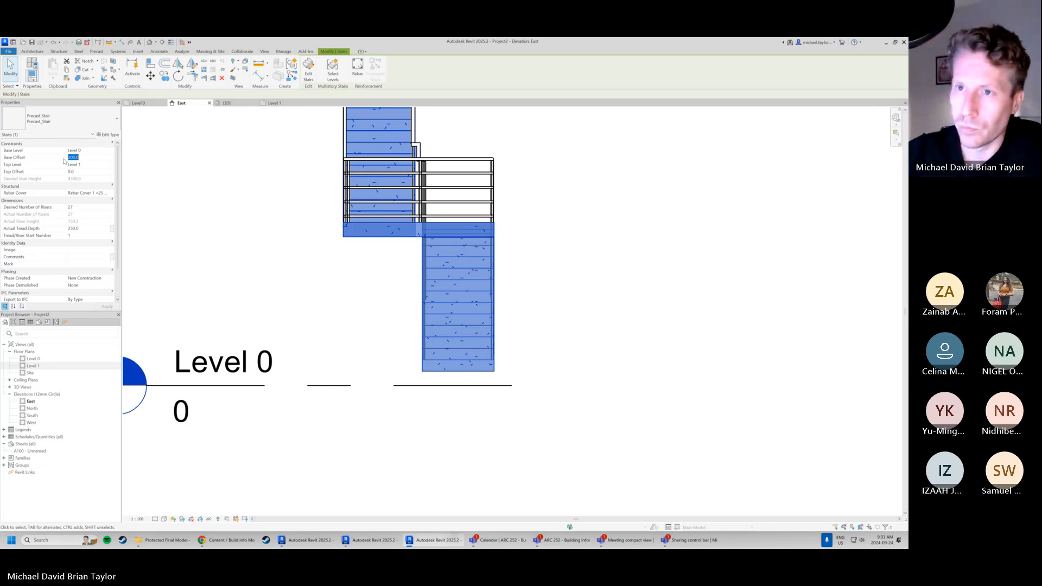
text(0)
click(106, 306)
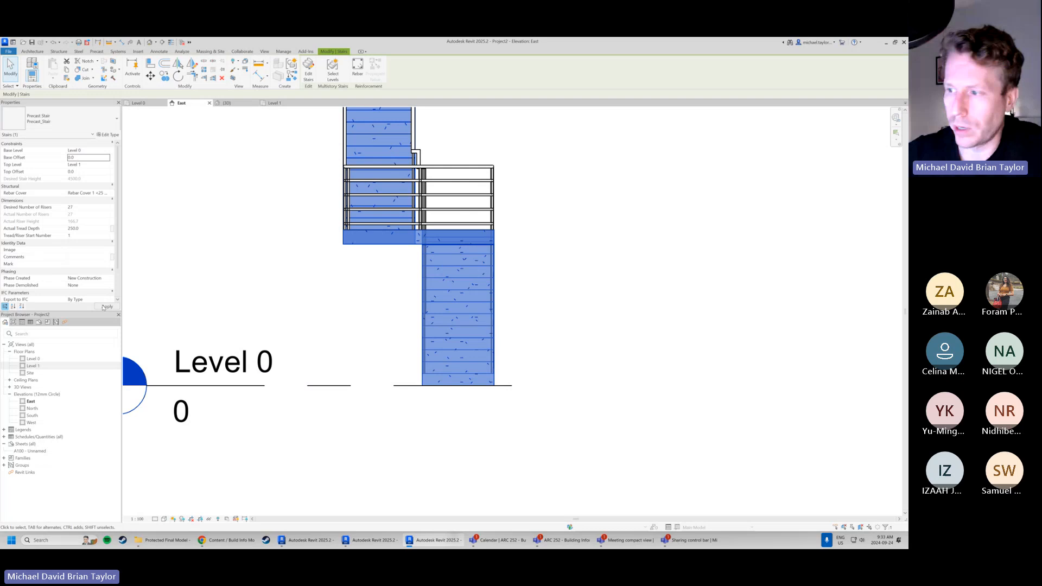
click(170, 313)
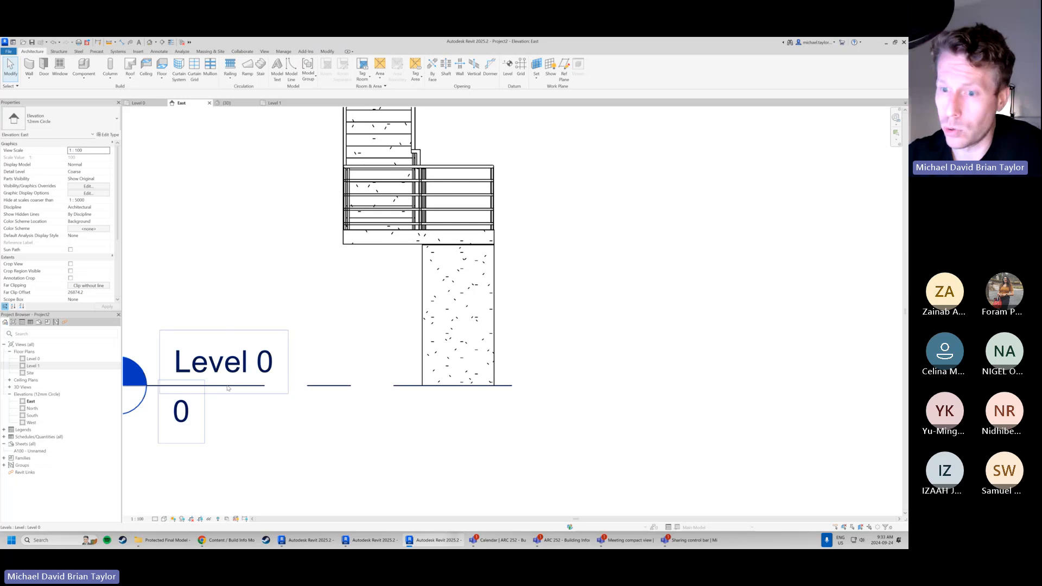
Examine the stair between Level 0 and Level 1 in the East elevation, and its runs in the Level 0 plan
scroll(293, 320, down, 2)
middle_drag(268, 241, 295, 286)
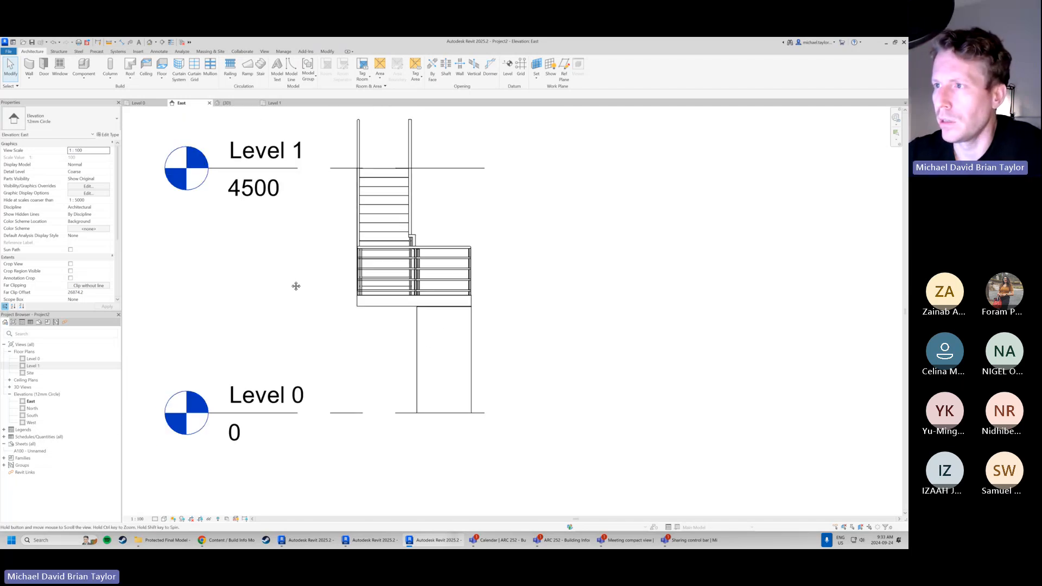
click(146, 104)
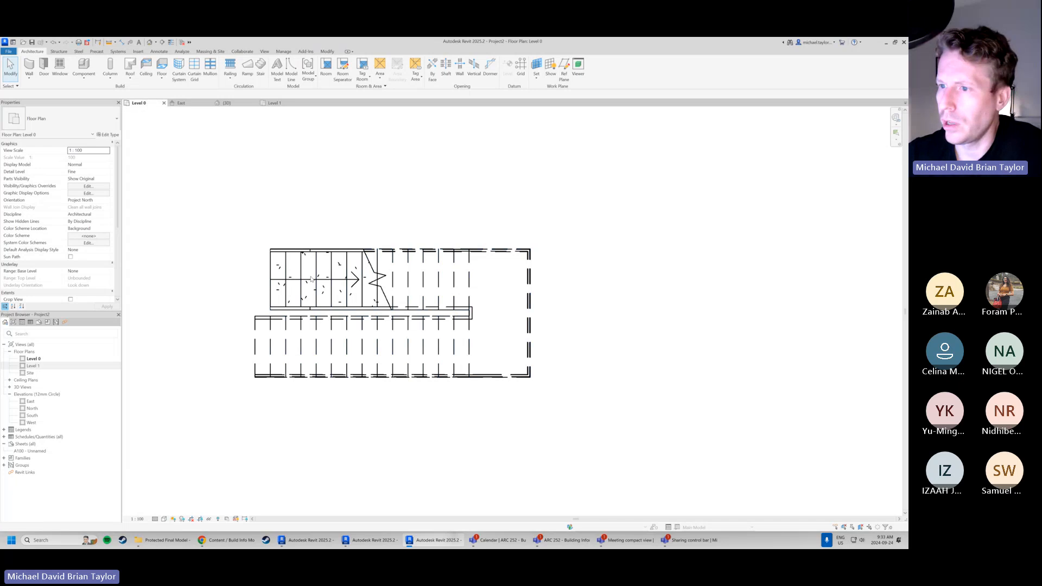
click(270, 265)
click(257, 264)
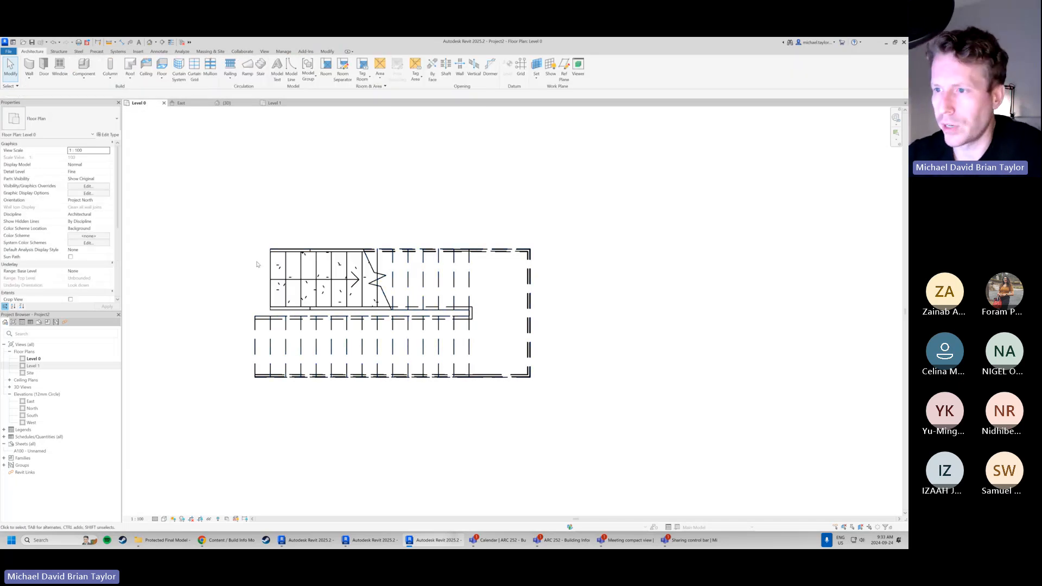
click(239, 266)
key(Escape)
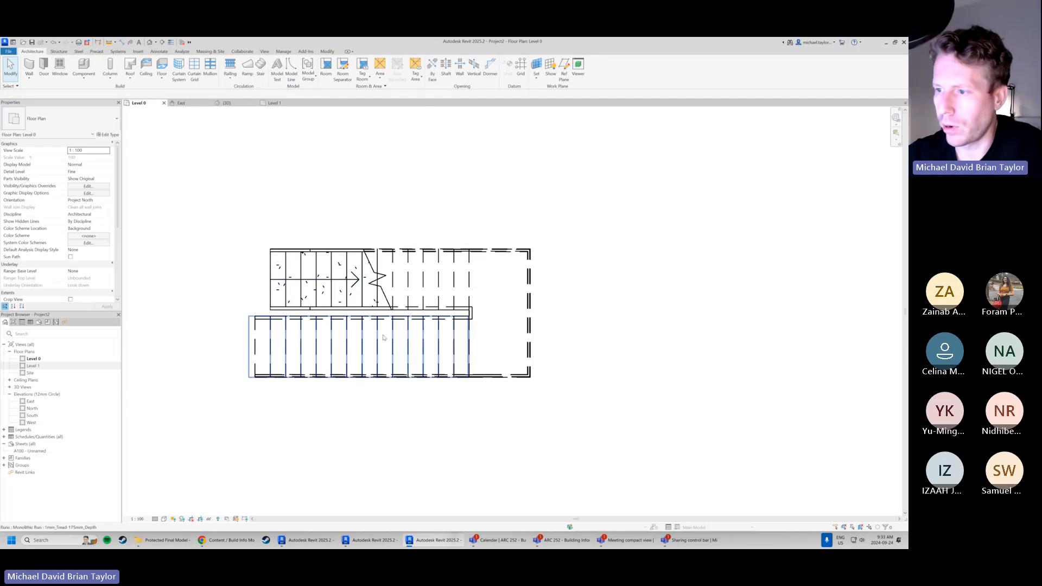
click(380, 340)
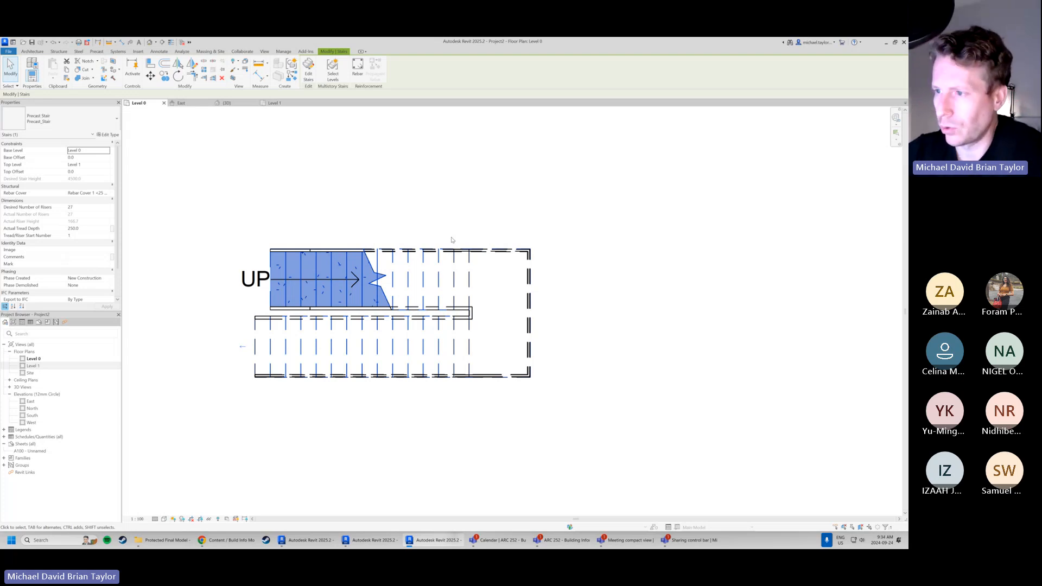
click(432, 208)
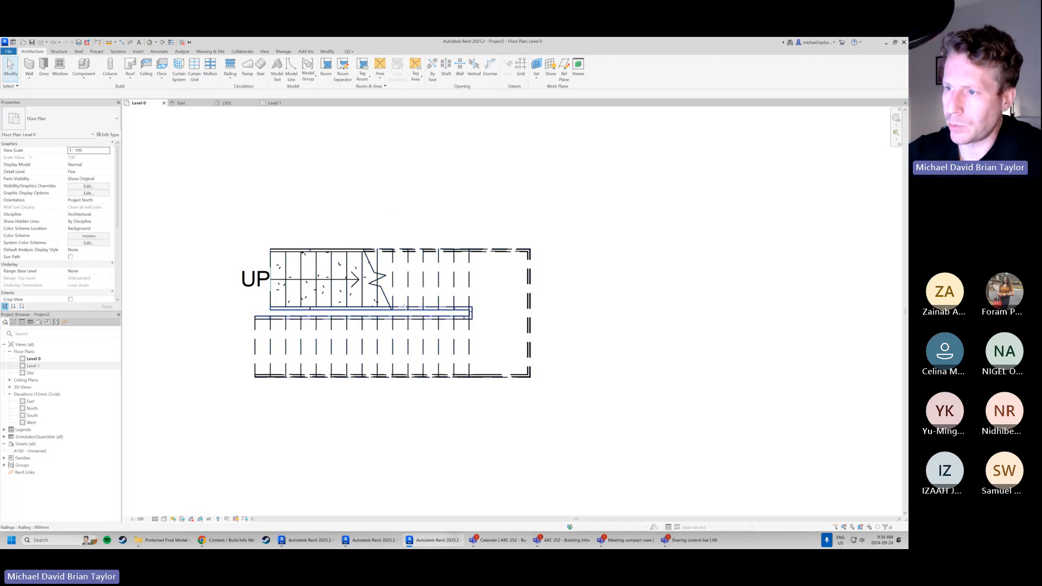
Open the stair for editing and compare its runs and landing in the 3D view and the Level 0 plan
click(302, 274)
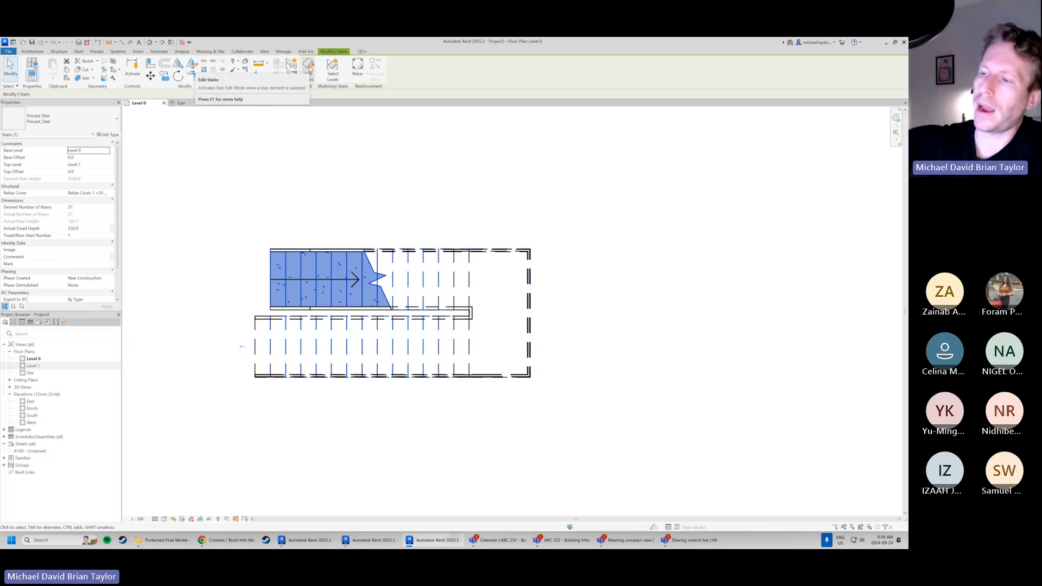
click(308, 65)
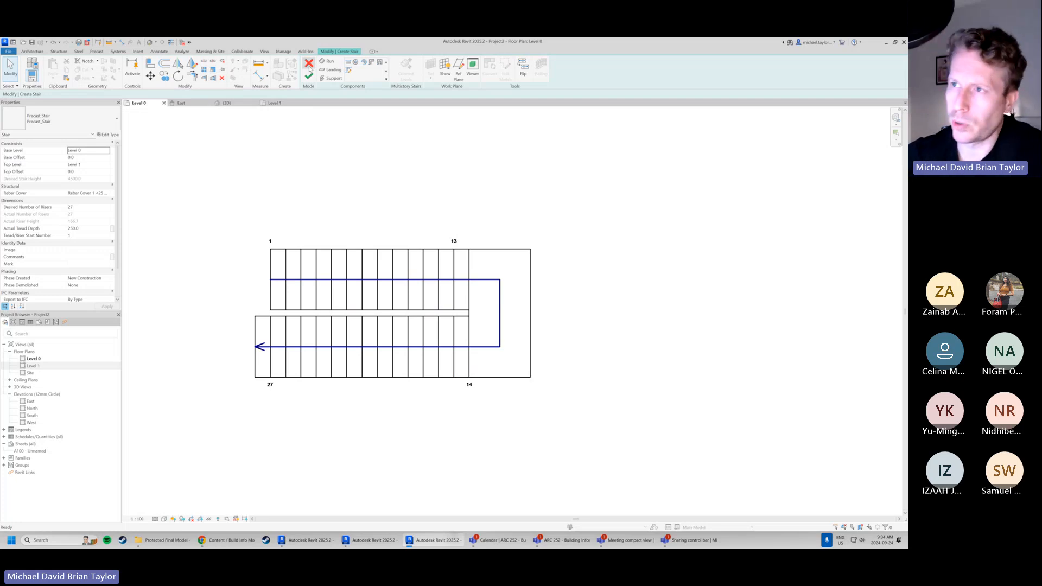
click(227, 102)
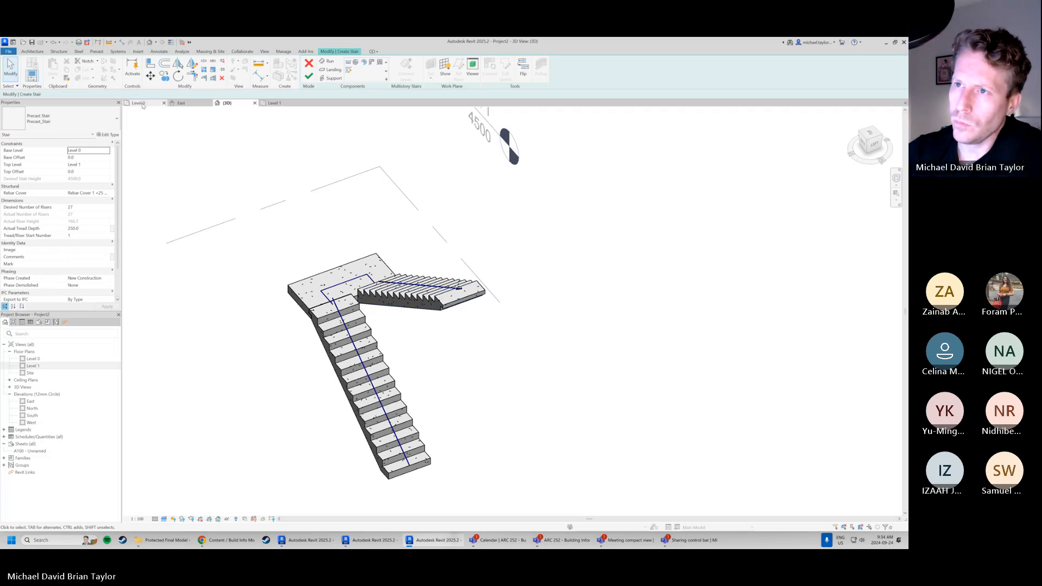
click(138, 103)
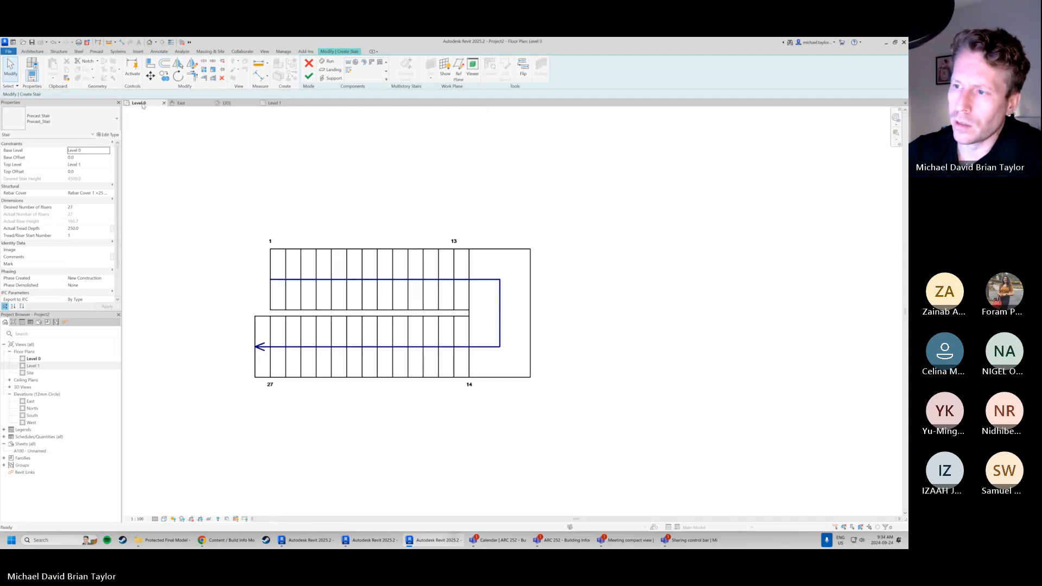
Widen the first run, risers 1 to 13, by moving its outer edge away from the second run
click(289, 255)
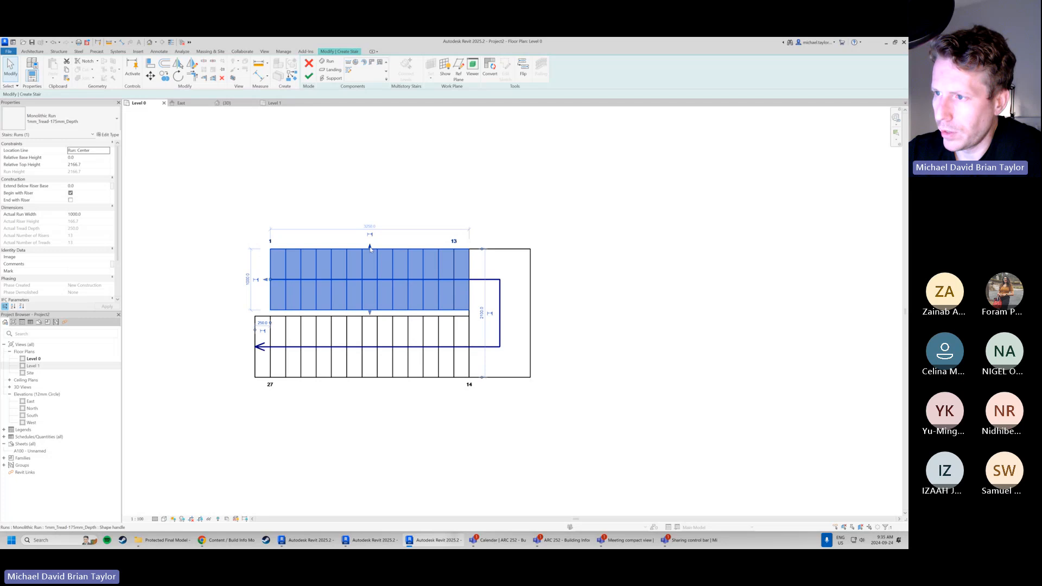
drag(370, 248, 371, 227)
click(698, 280)
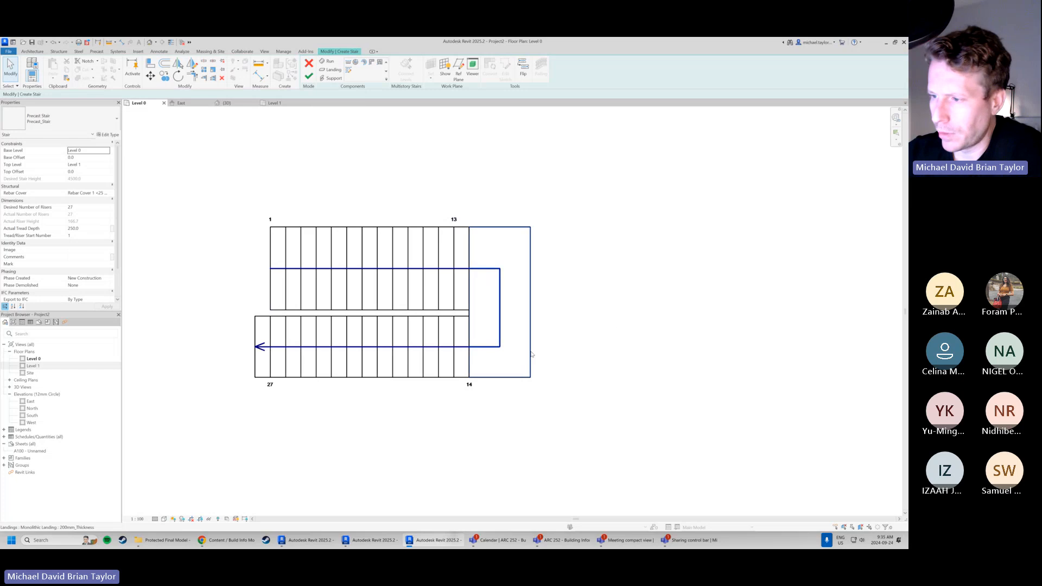
Widen the second run, risers 14 to 27, outward to about 1250 mm and dismiss the landing depth warning
click(375, 376)
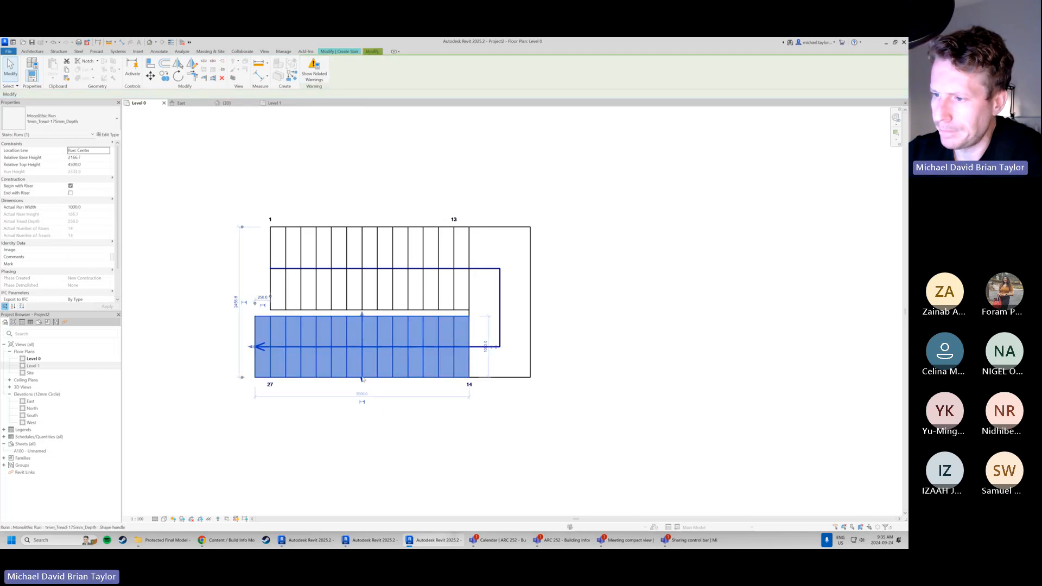
drag(362, 378, 362, 395)
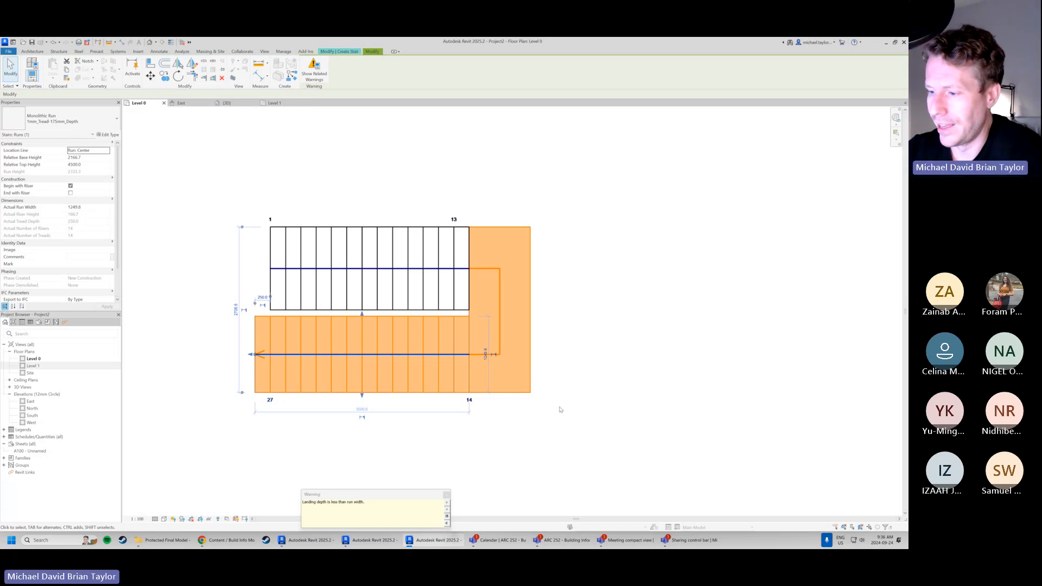
click(446, 494)
click(632, 426)
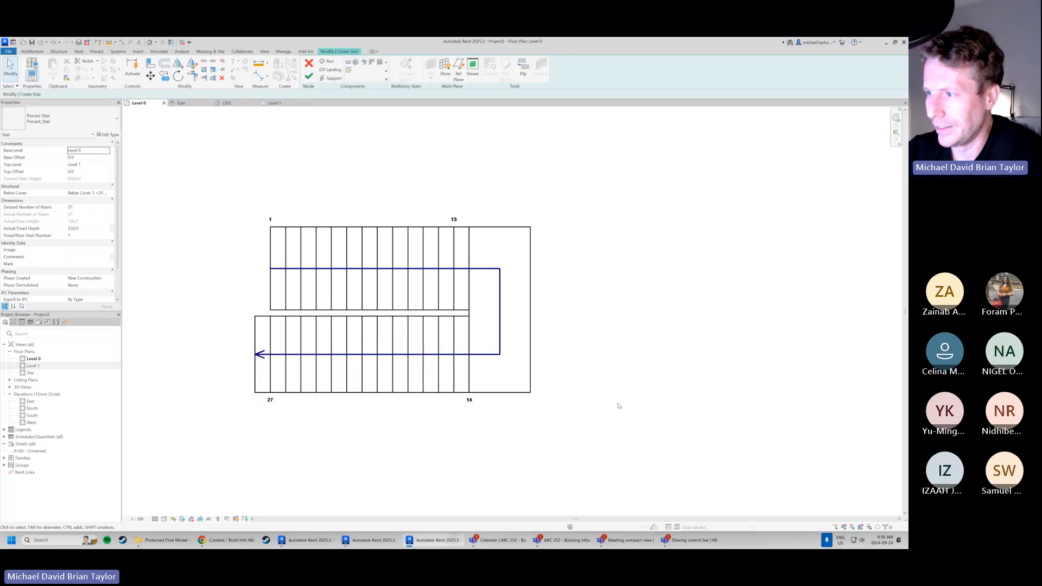
Check the landing against the second run's width, deepen it by moving its outer edge away from the runs, and view it in 3D
click(531, 329)
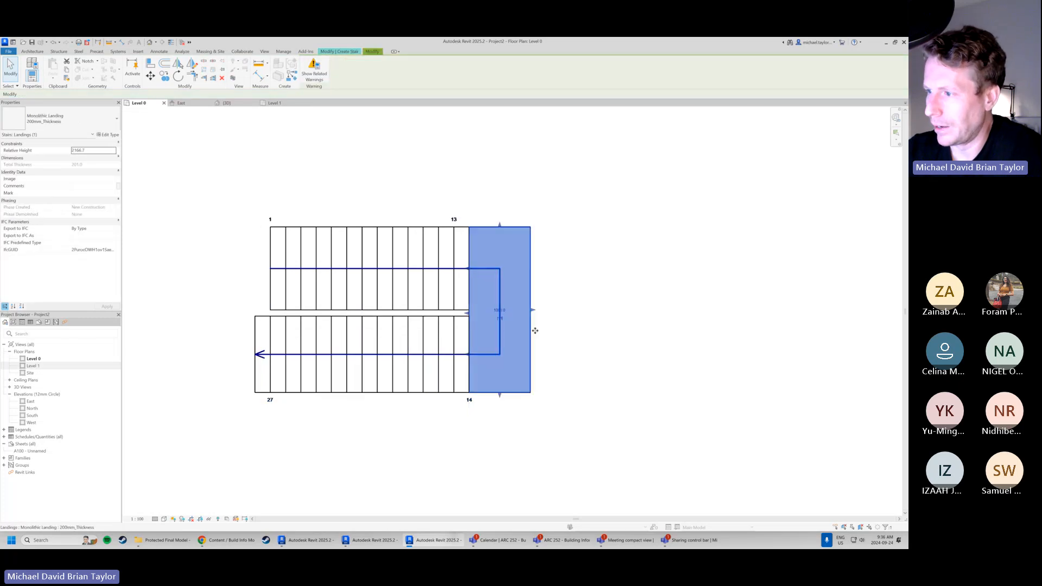
click(617, 343)
click(413, 393)
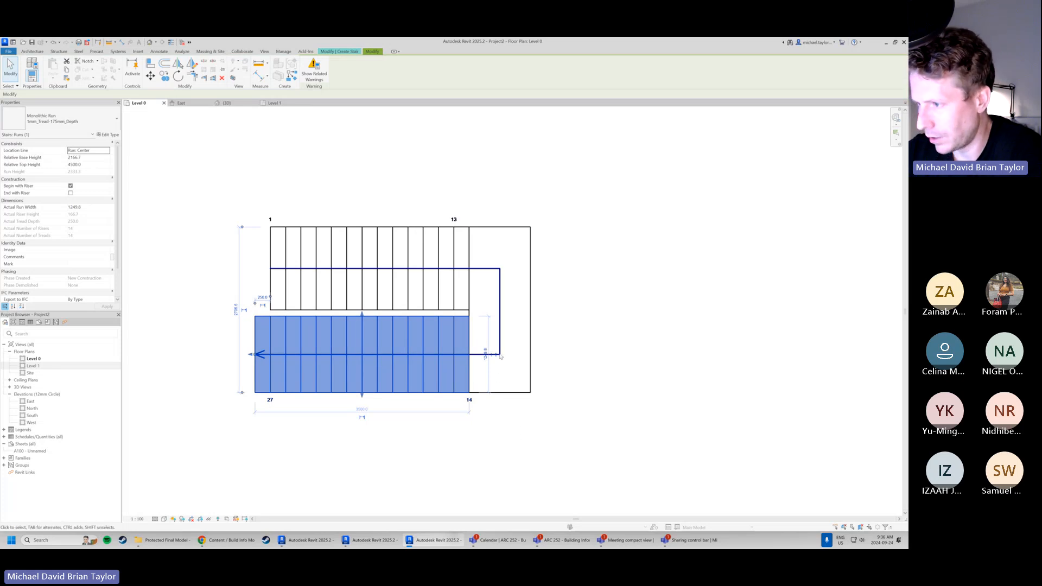
scroll(488, 361, up, 2)
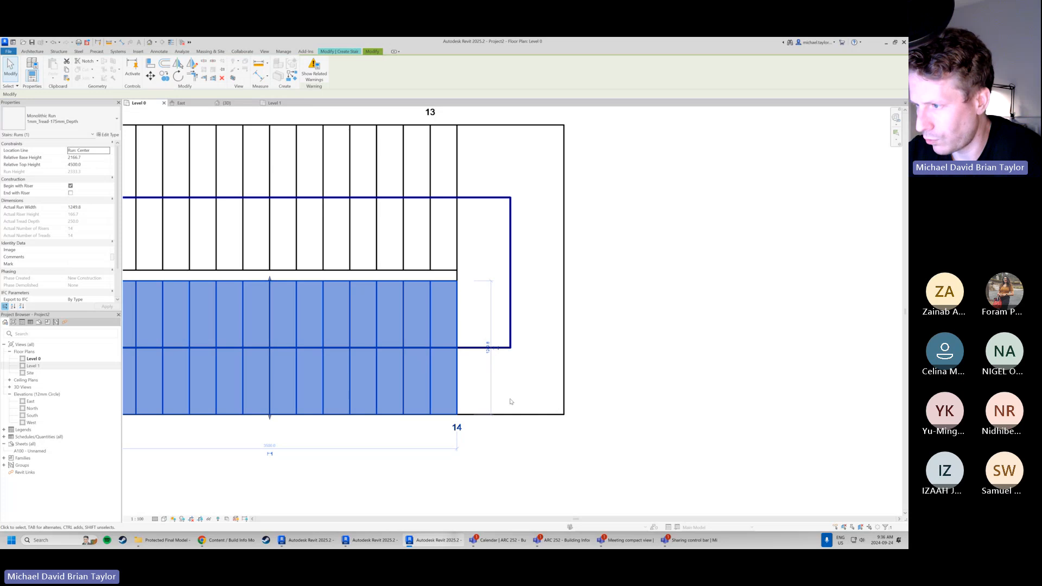
scroll(511, 345, down, 3)
click(574, 339)
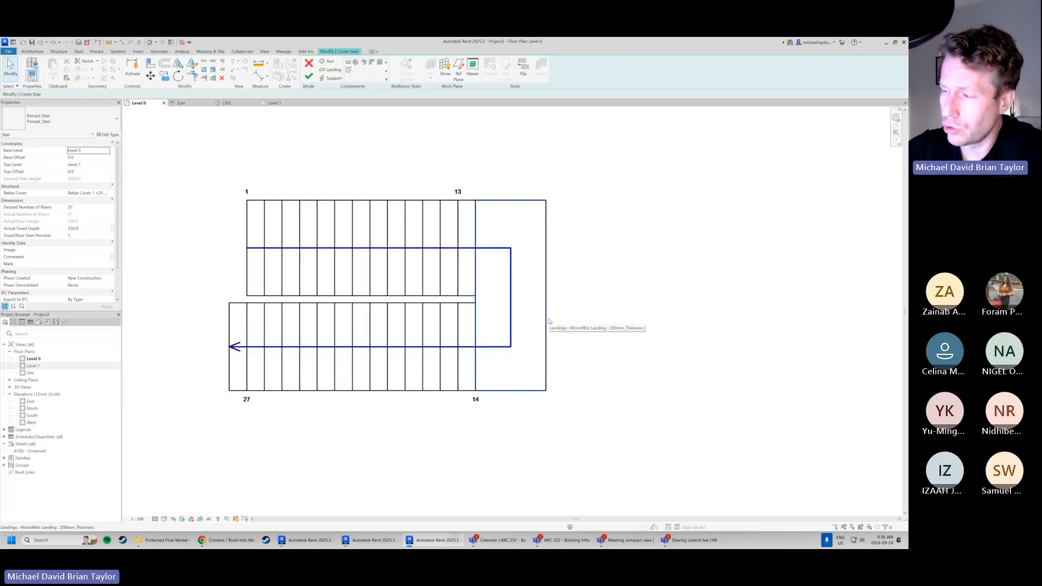
click(549, 322)
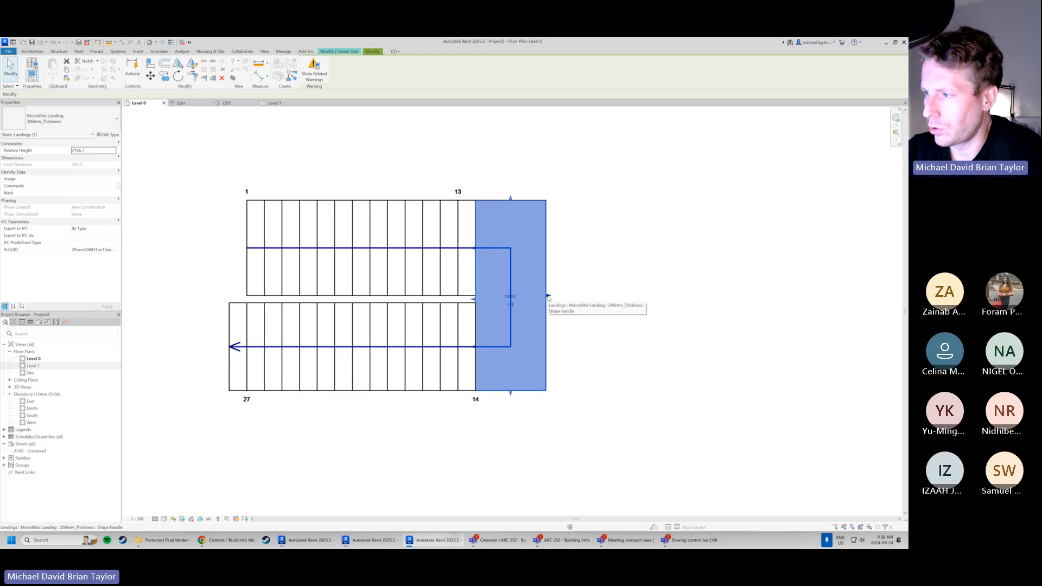
drag(548, 297, 581, 296)
click(633, 341)
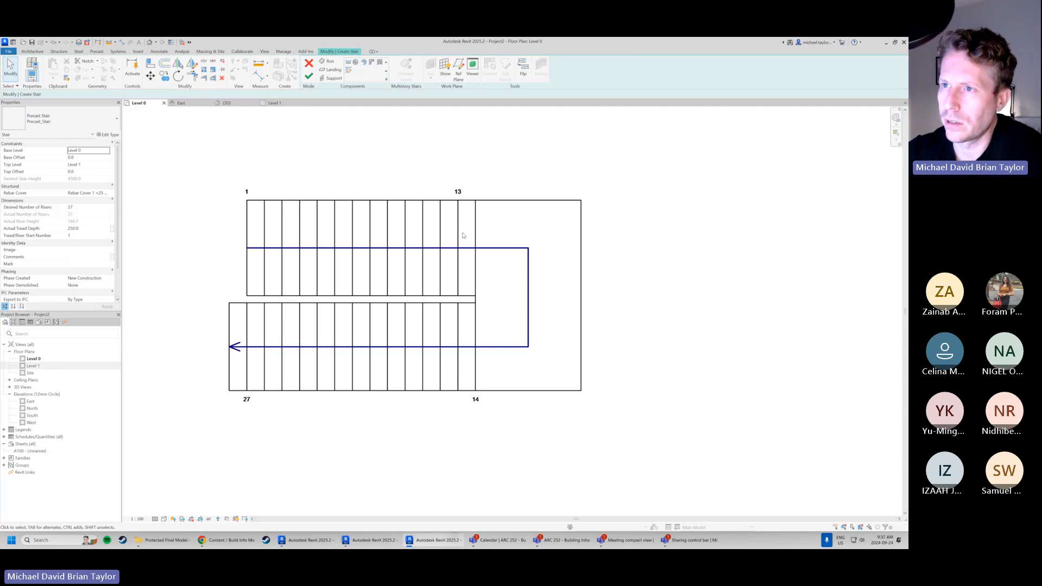
click(235, 104)
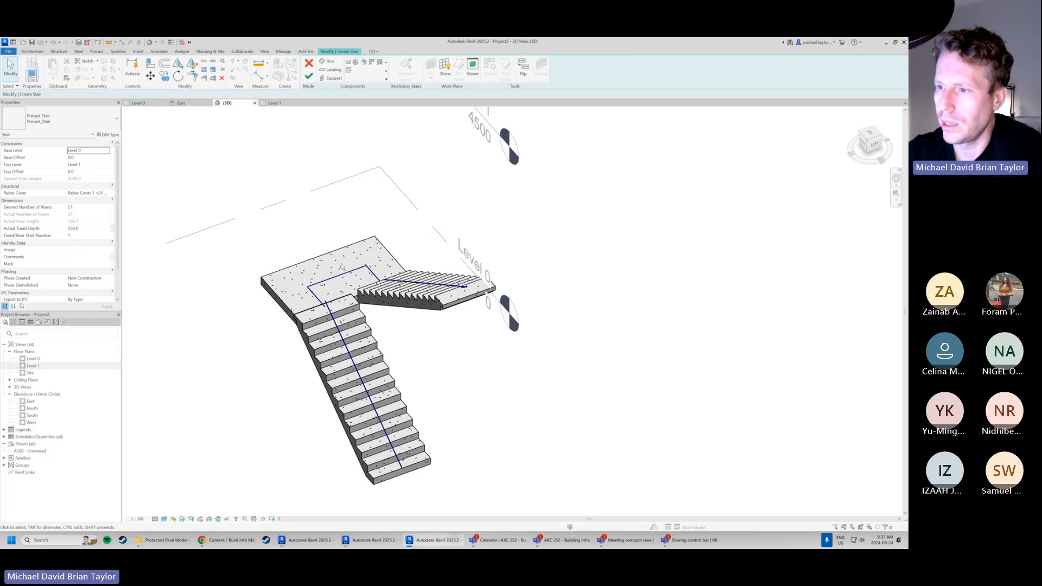
Examine the two runs and how they meet the landing from several angles in the 3D view
shift+middle_drag(260, 328, 412, 374)
click(403, 320)
shift+middle_drag(479, 324, 391, 345)
click(391, 345)
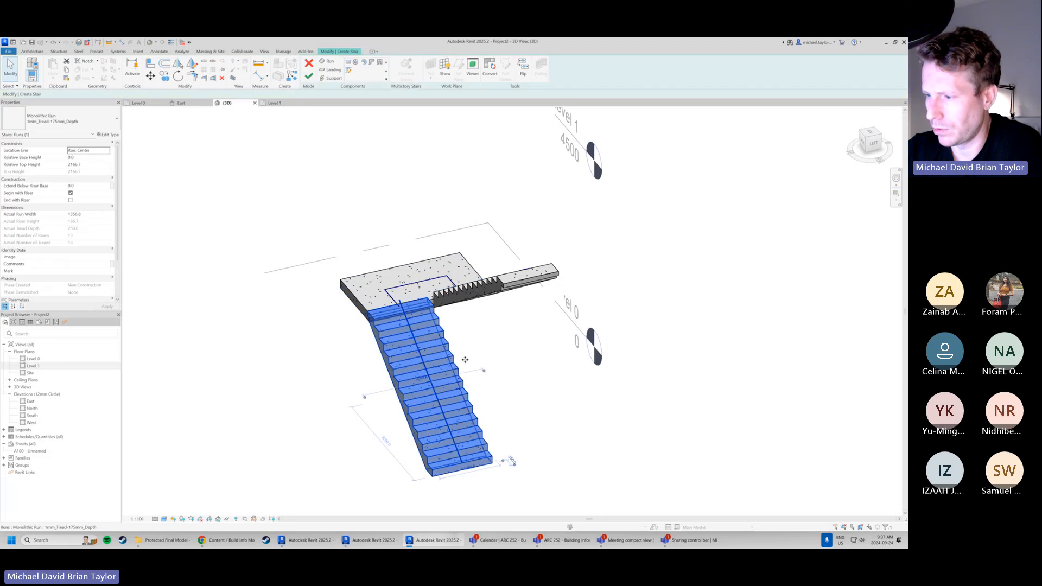
shift+middle_drag(476, 336, 320, 372)
click(397, 319)
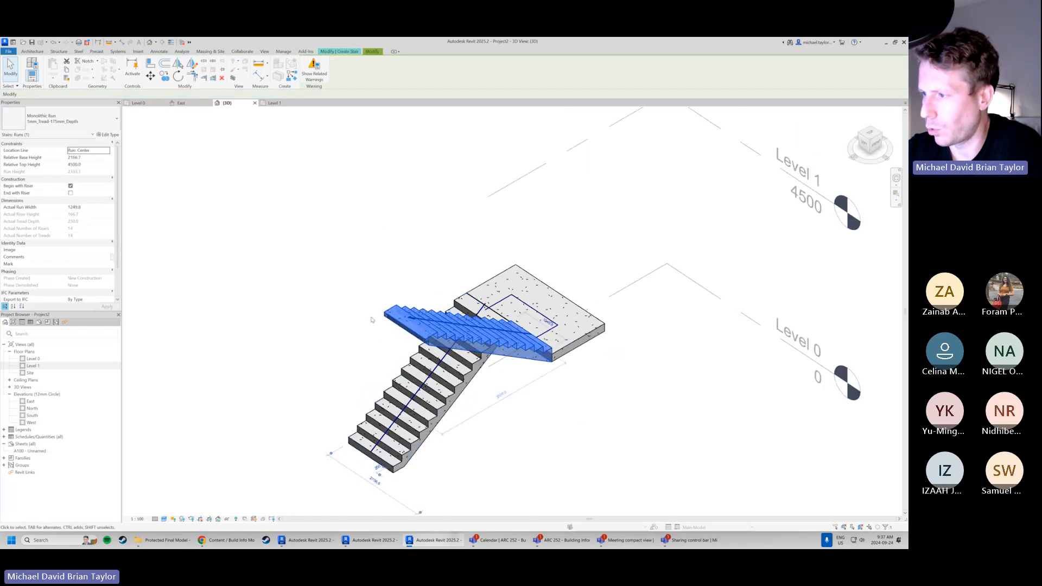
scroll(560, 342, up, 3)
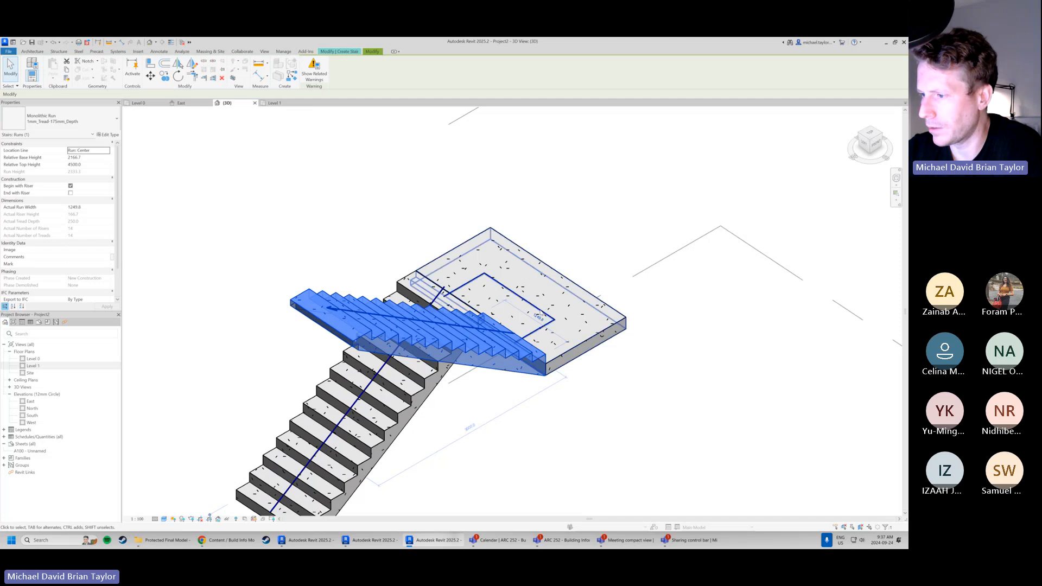
scroll(463, 278, down, 2)
shift+middle_drag(463, 278, 523, 335)
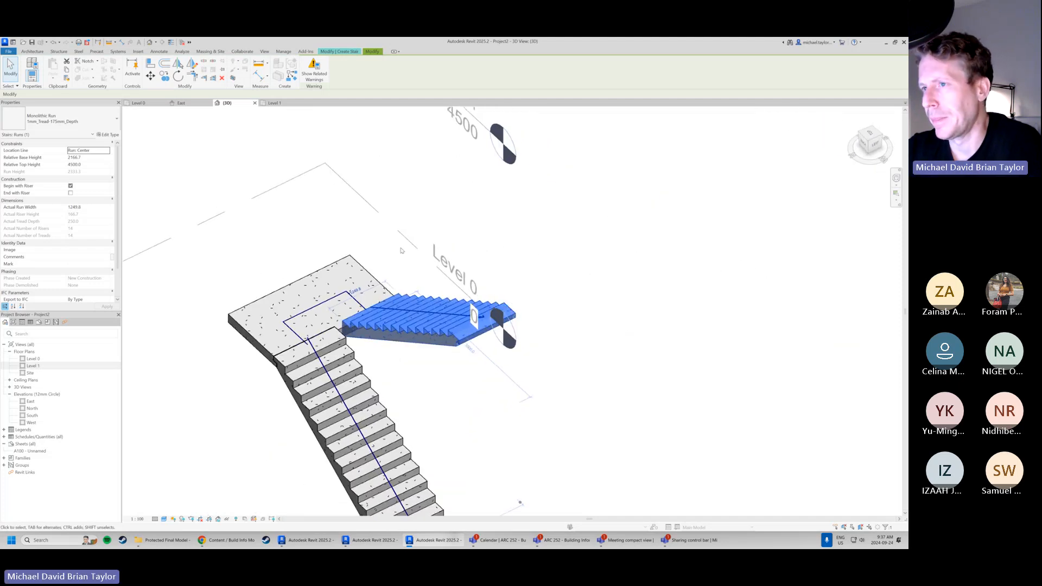
Set the width of the second run, risers 14 to 27, to 1100 mm in the Level 0 plan
click(143, 103)
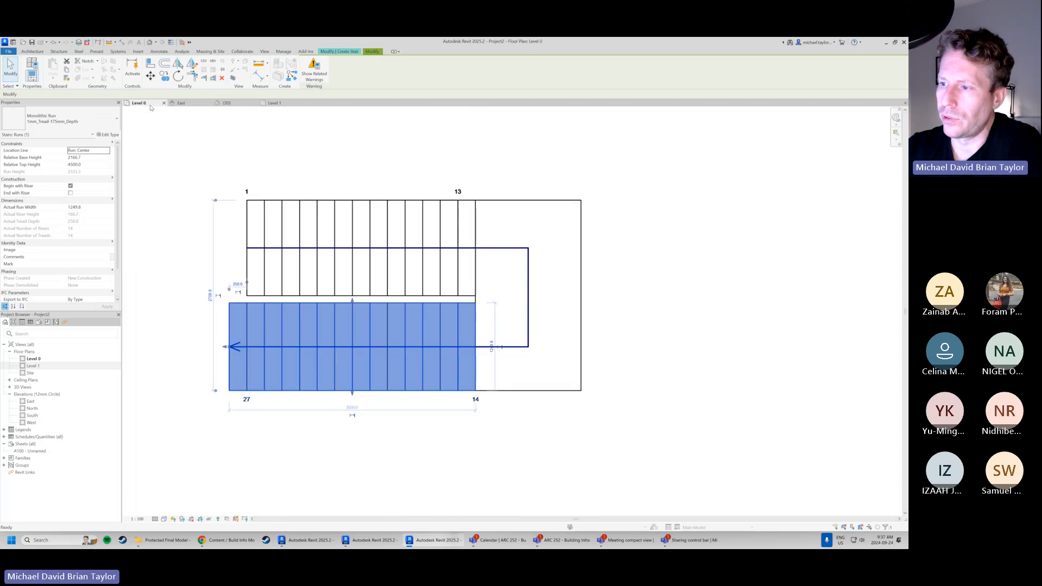
click(461, 444)
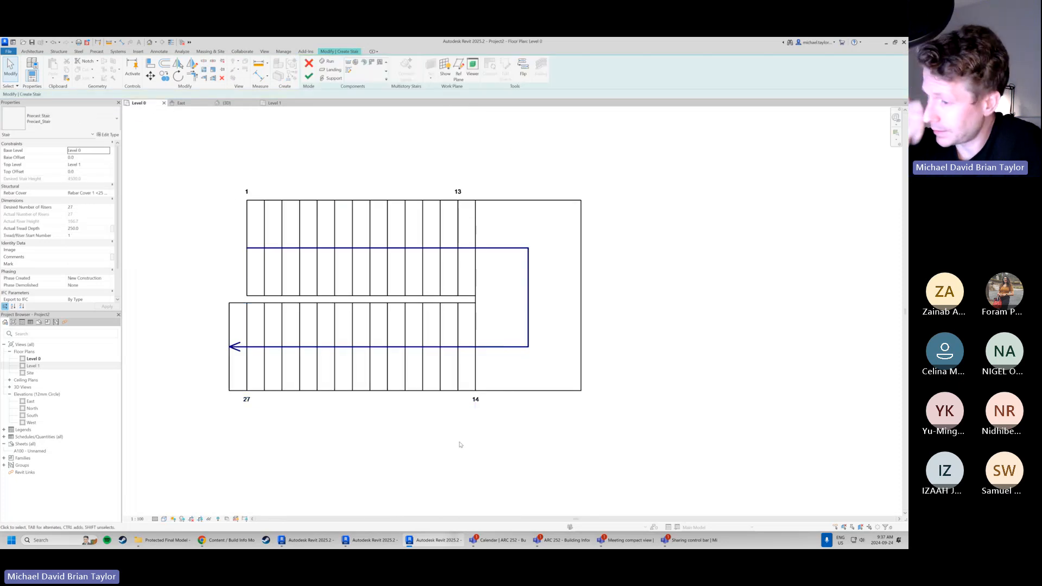
click(281, 330)
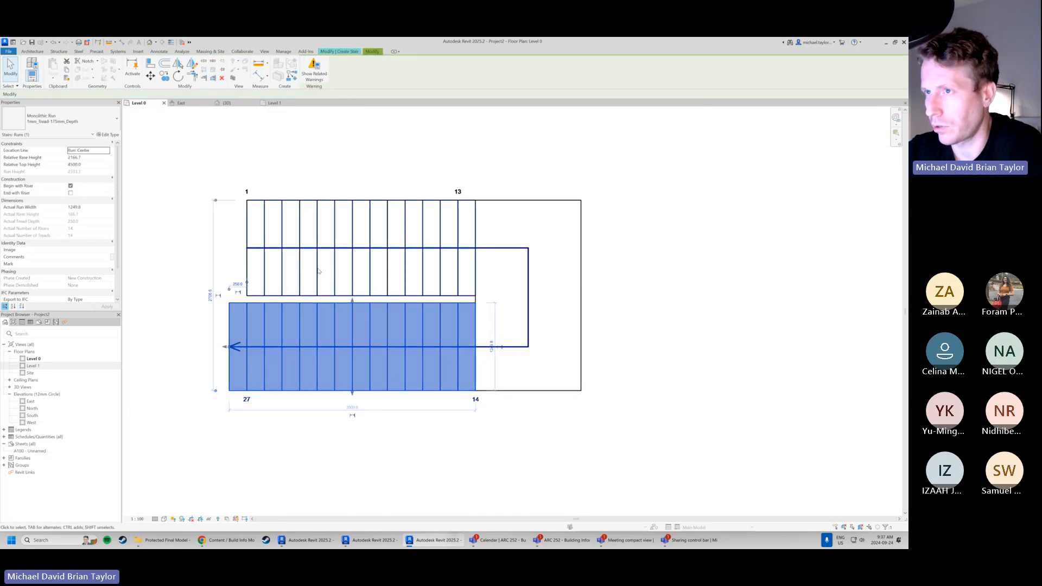
click(492, 346)
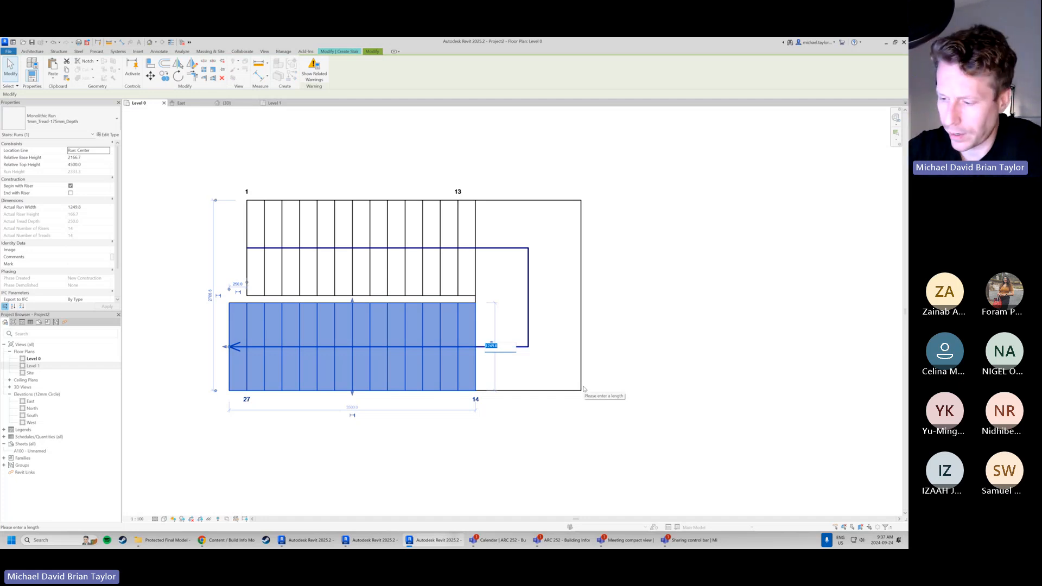
text(1100)
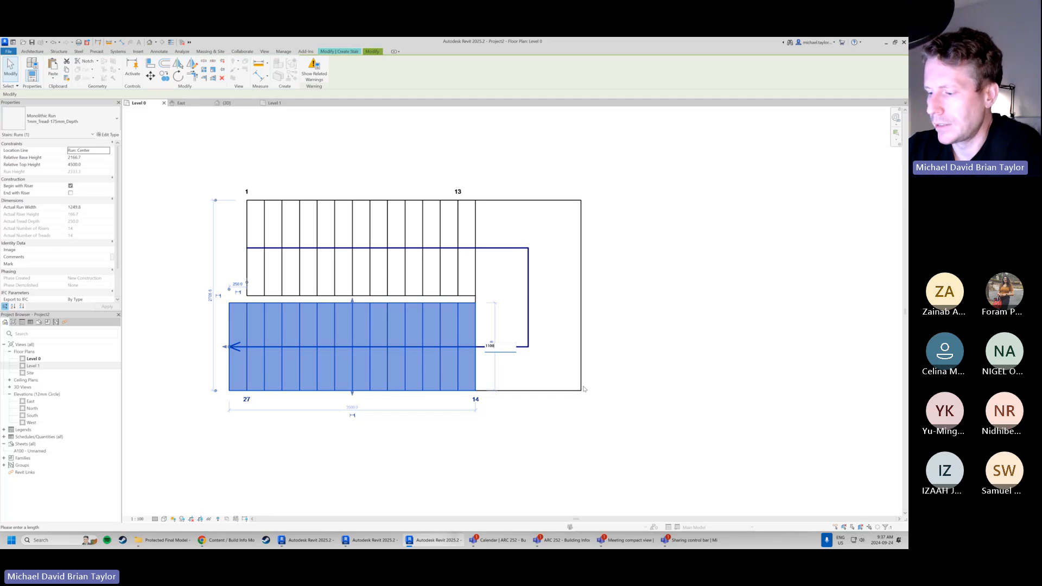
key(Return)
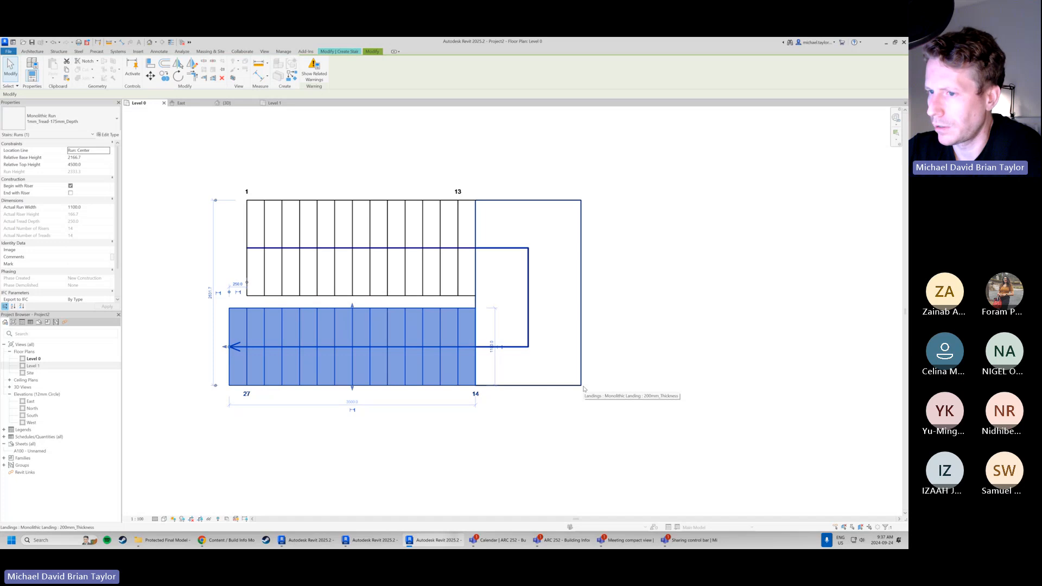
click(542, 442)
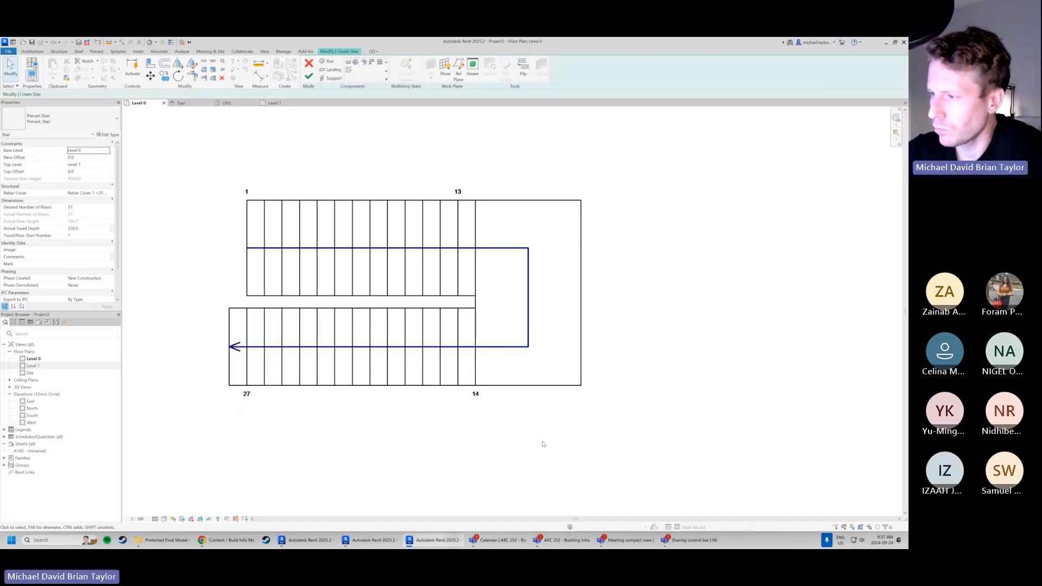
Set the landing's depth to 1100 mm
click(578, 353)
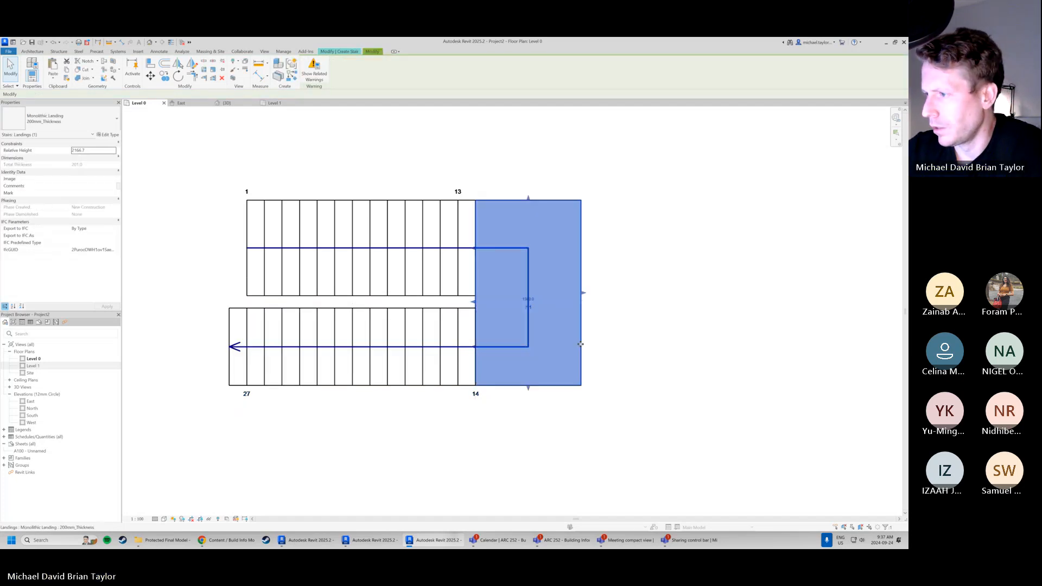
click(530, 300)
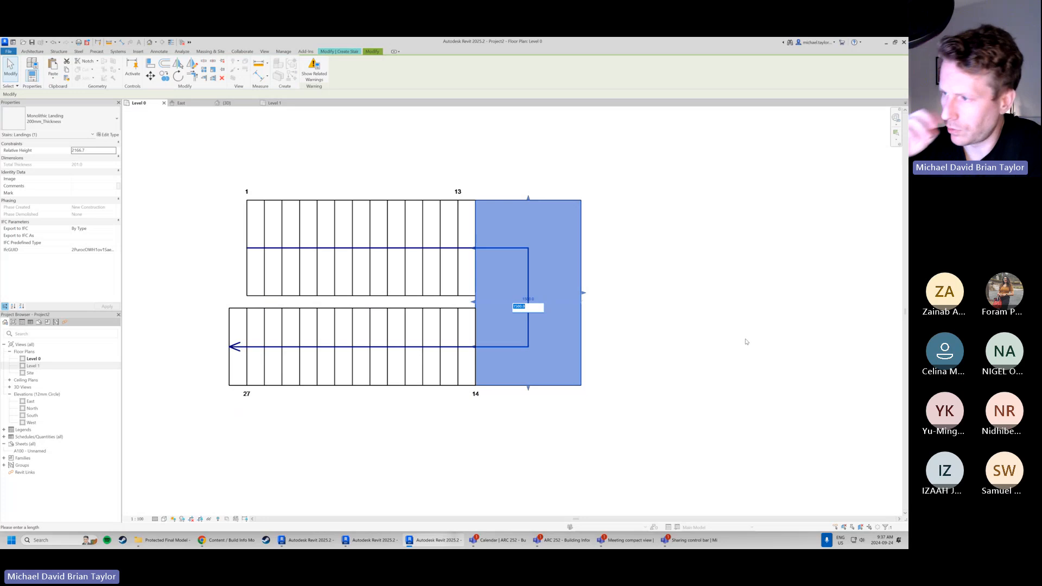
text(110)
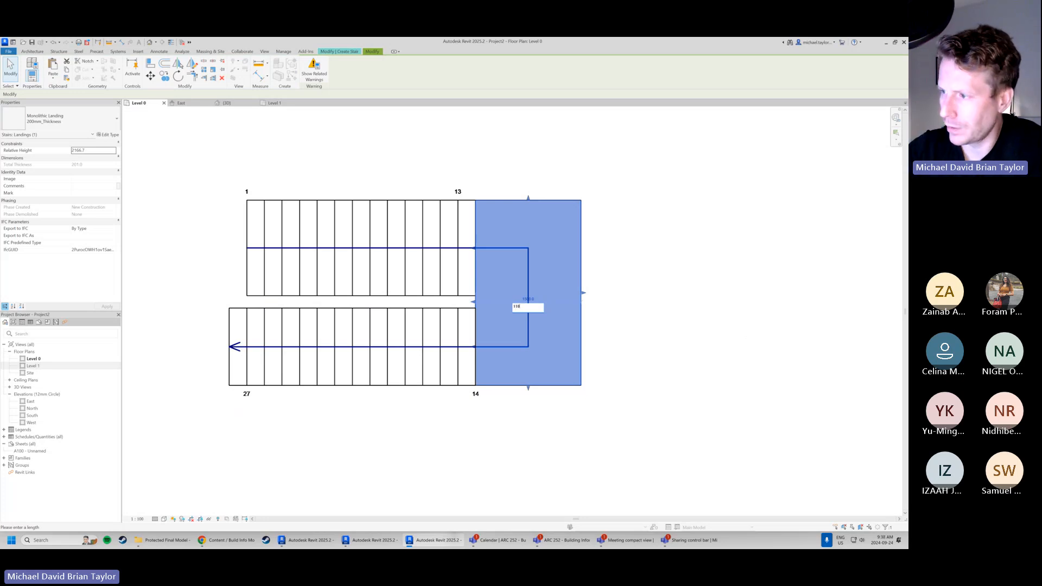
text(0)
key(Return)
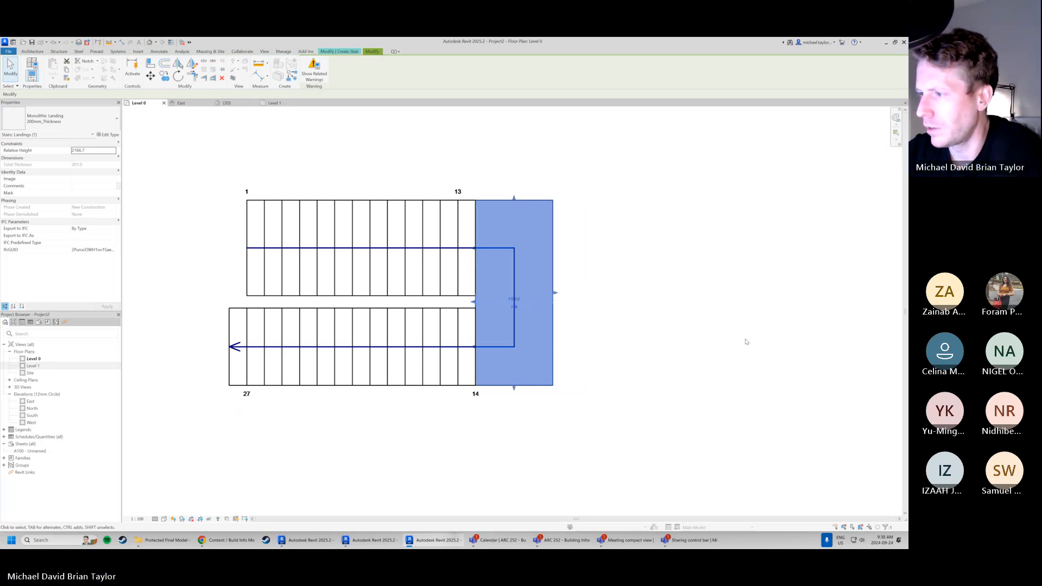
click(676, 368)
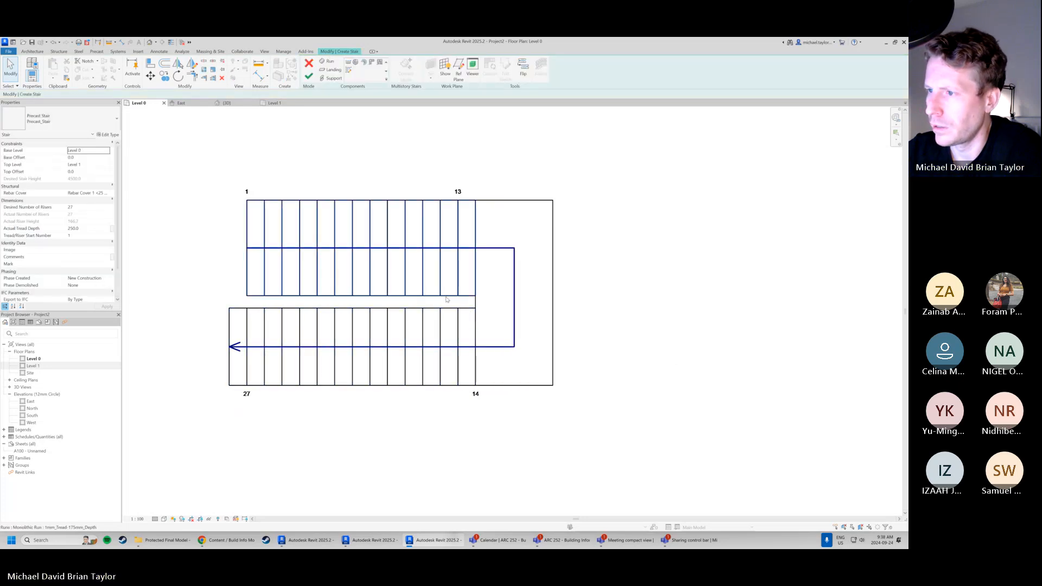
Set the width of the first run, risers 1 to 13, to 1100 mm
click(402, 292)
click(224, 248)
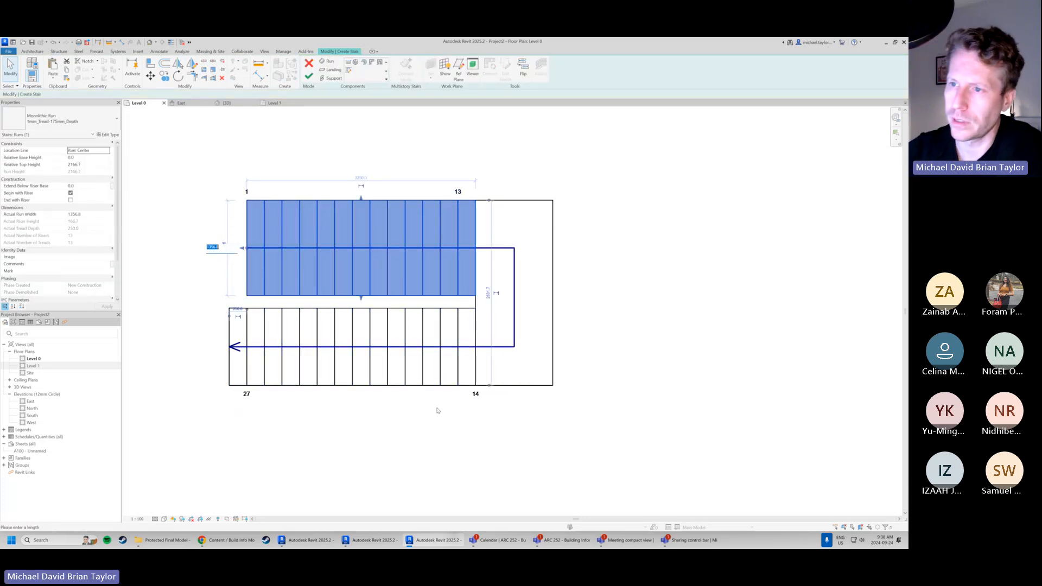
text(1100)
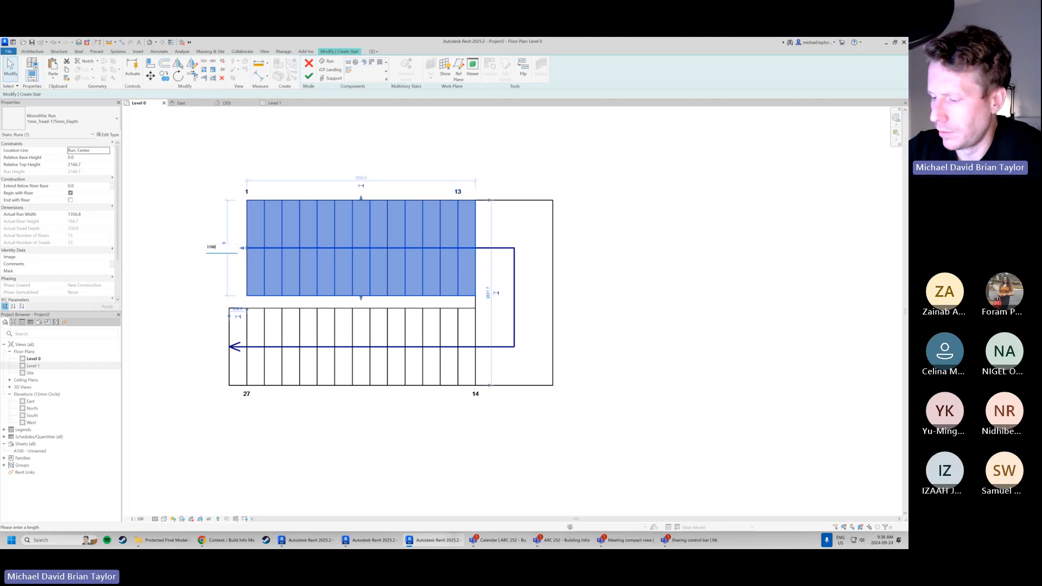
key(Return)
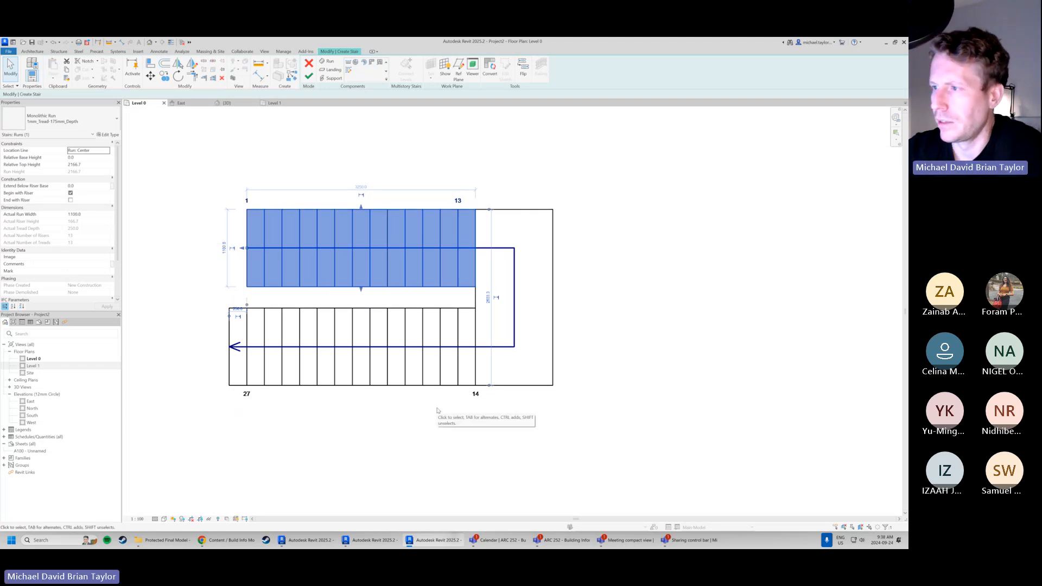
click(663, 340)
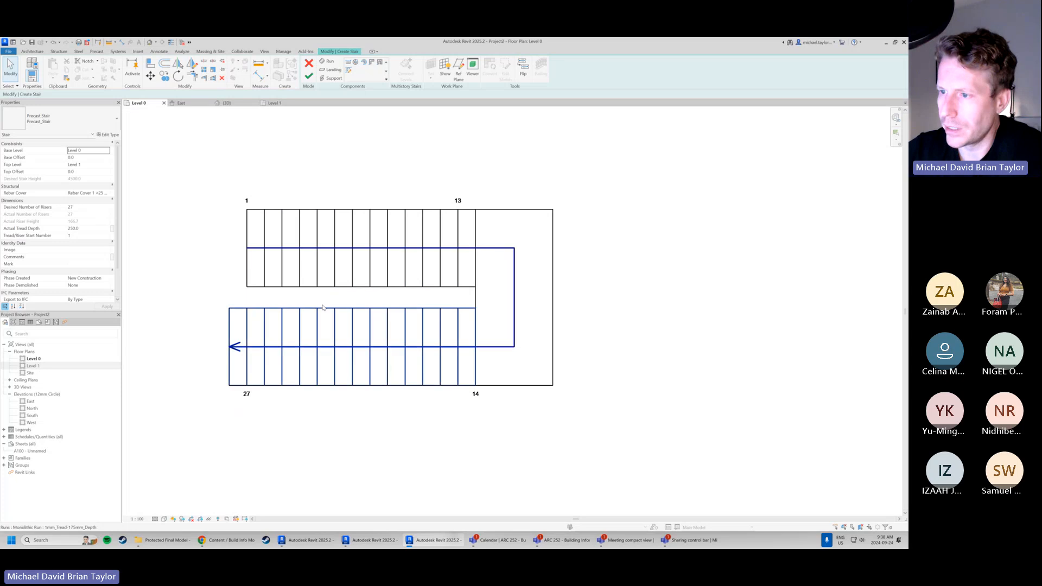
Move the first run, risers 1 to 13, closer to the second run to narrow the gap between them
scroll(329, 307, up, 2)
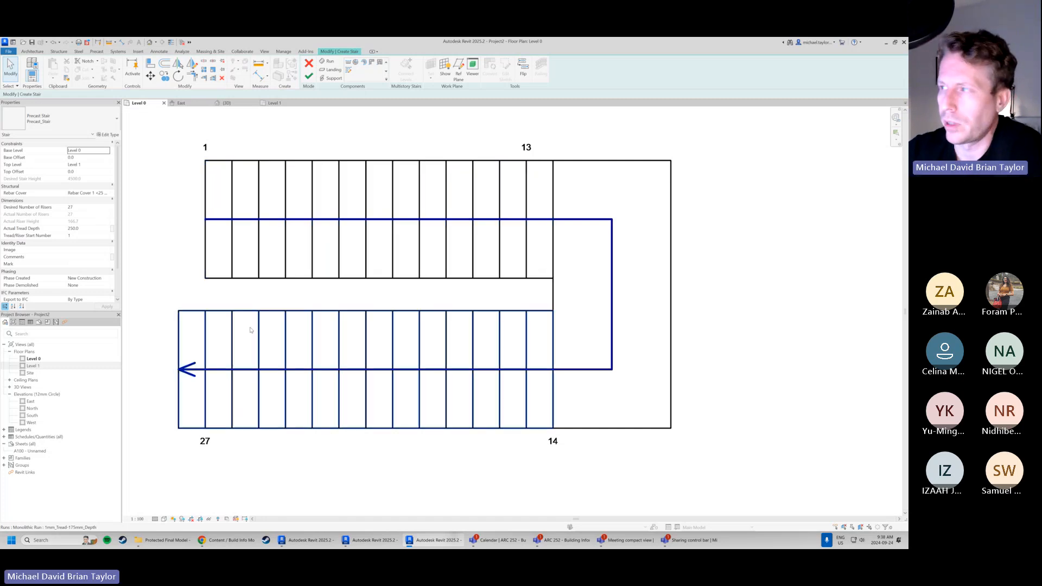
scroll(246, 332, down, 1)
scroll(180, 151, down, 1)
drag(178, 142, 594, 280)
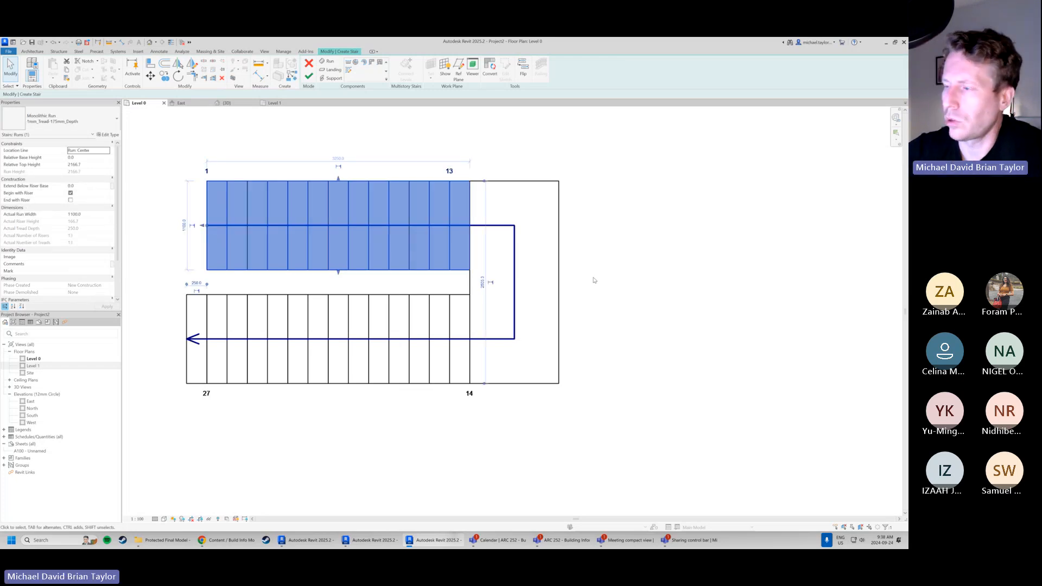
click(593, 280)
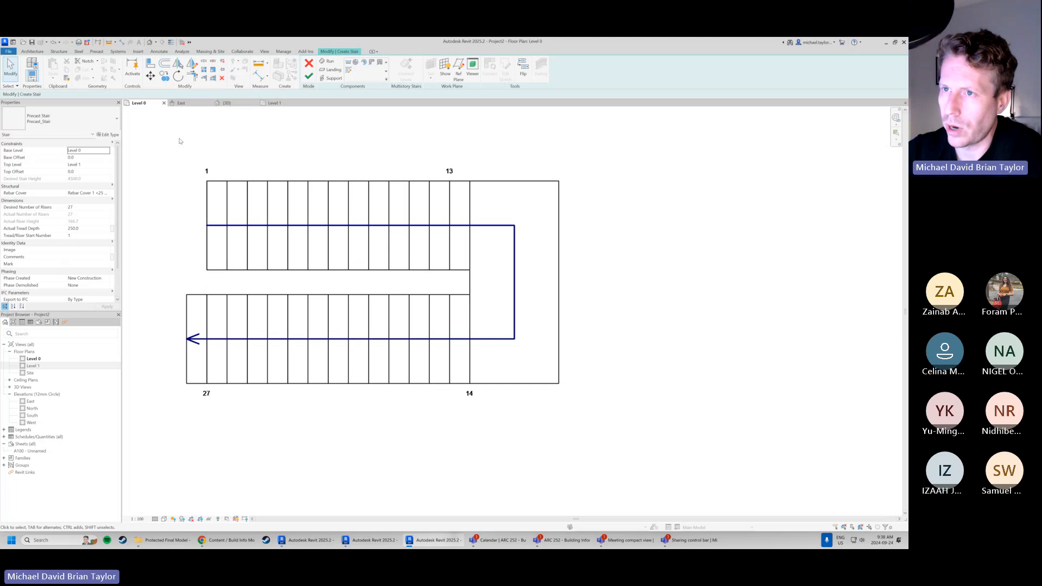
drag(174, 135, 501, 284)
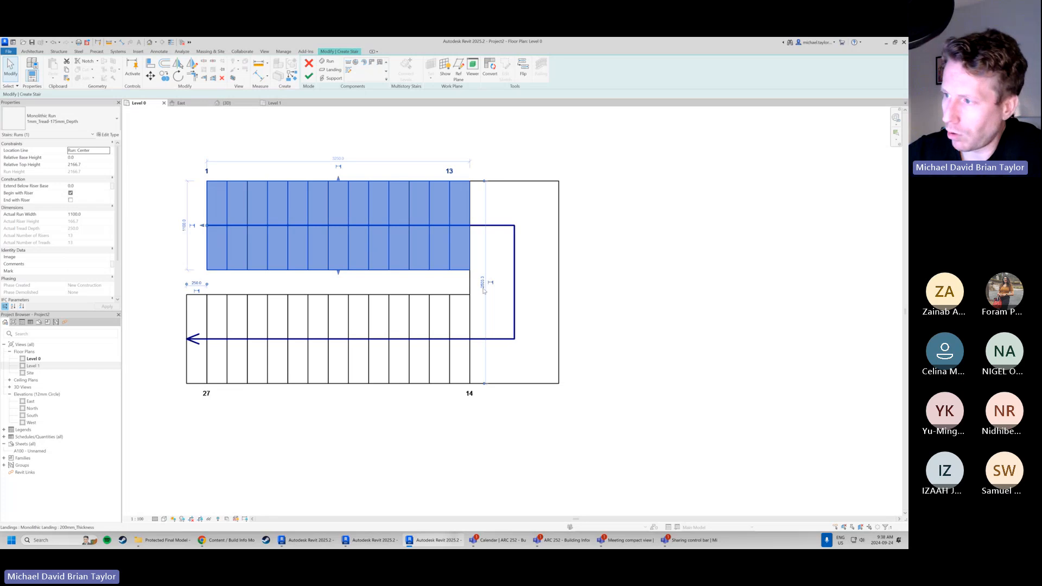
click(150, 75)
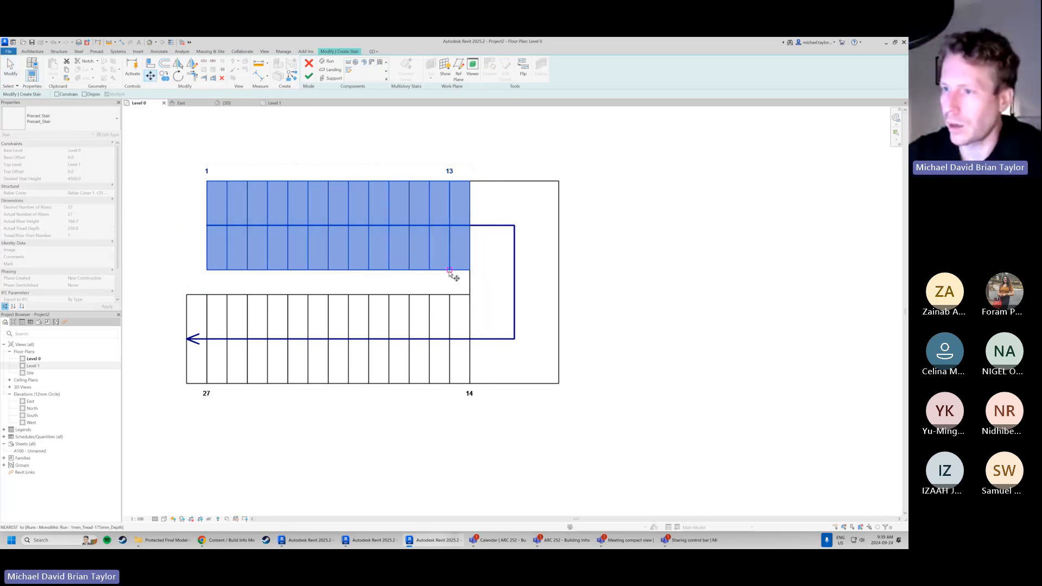
click(318, 275)
click(318, 285)
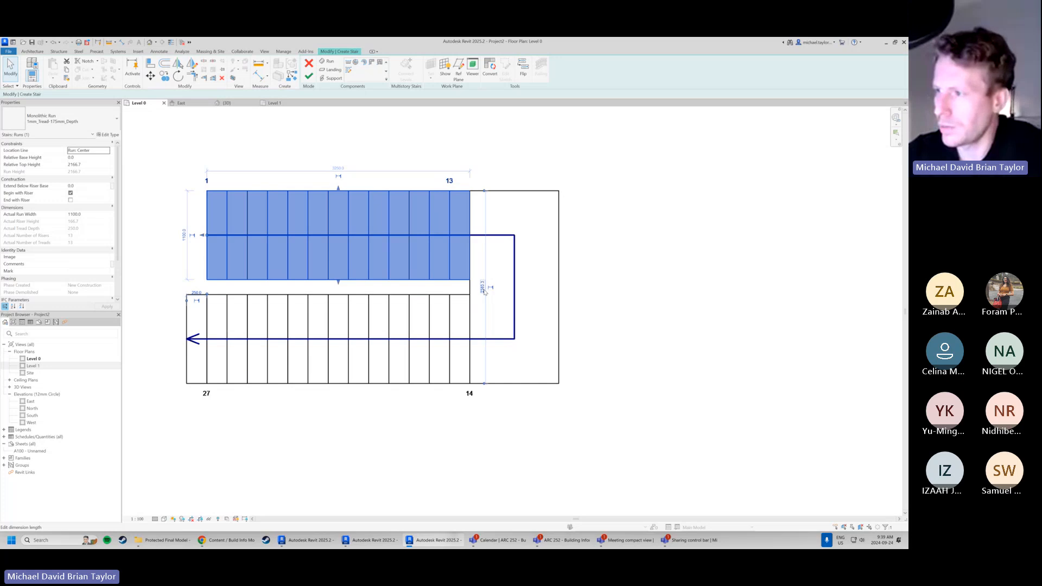
Set the overall width across both runs to 2400 mm by repositioning the first run
click(555, 341)
click(447, 280)
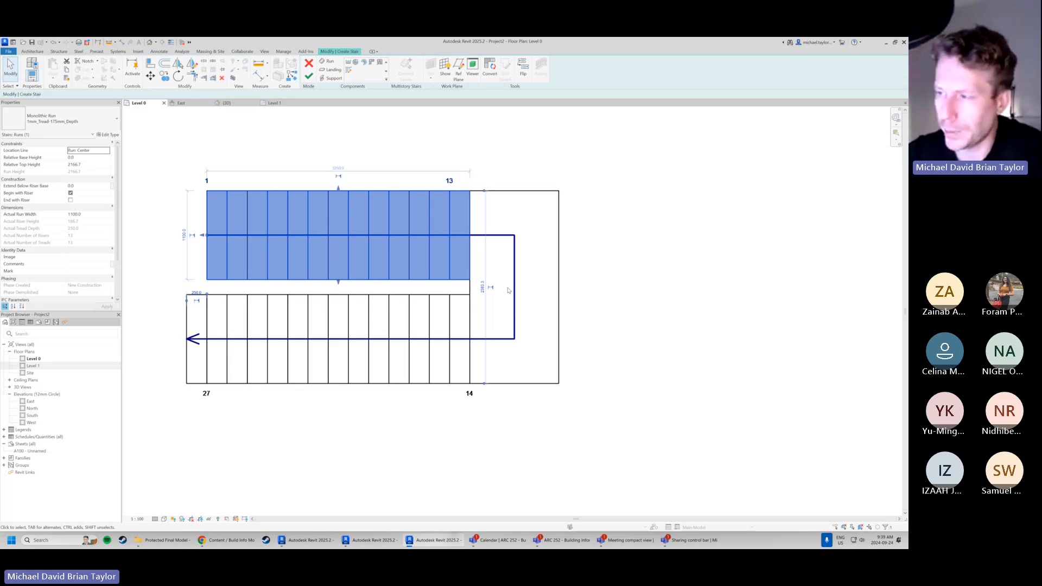
click(482, 289)
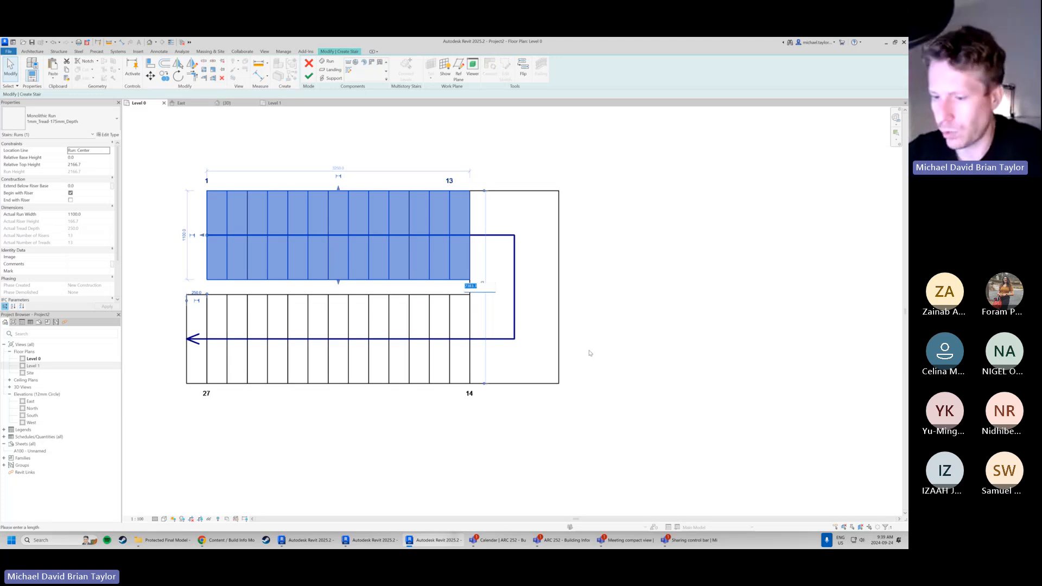
text(2)
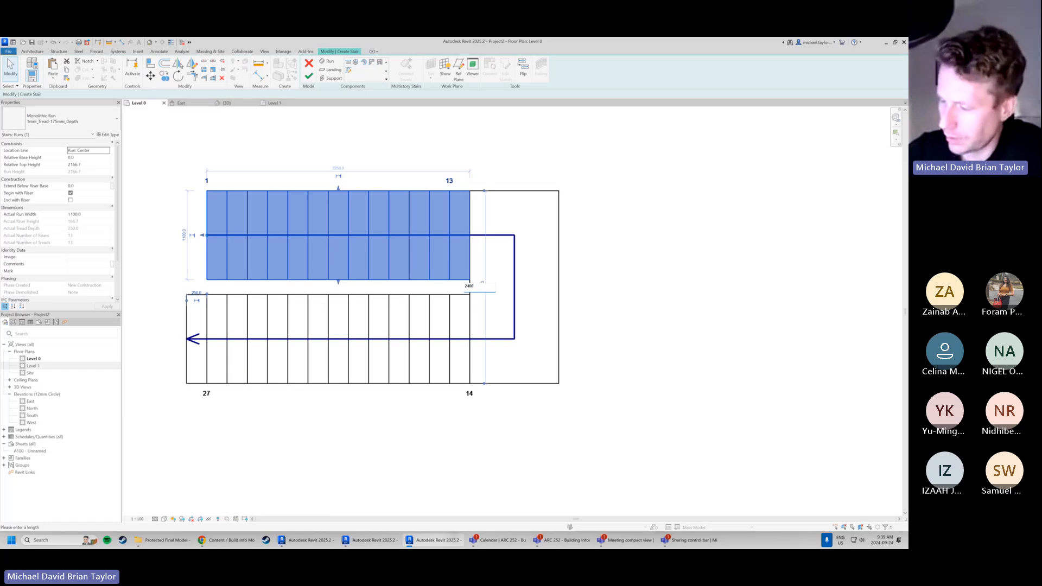
text(400)
key(Return)
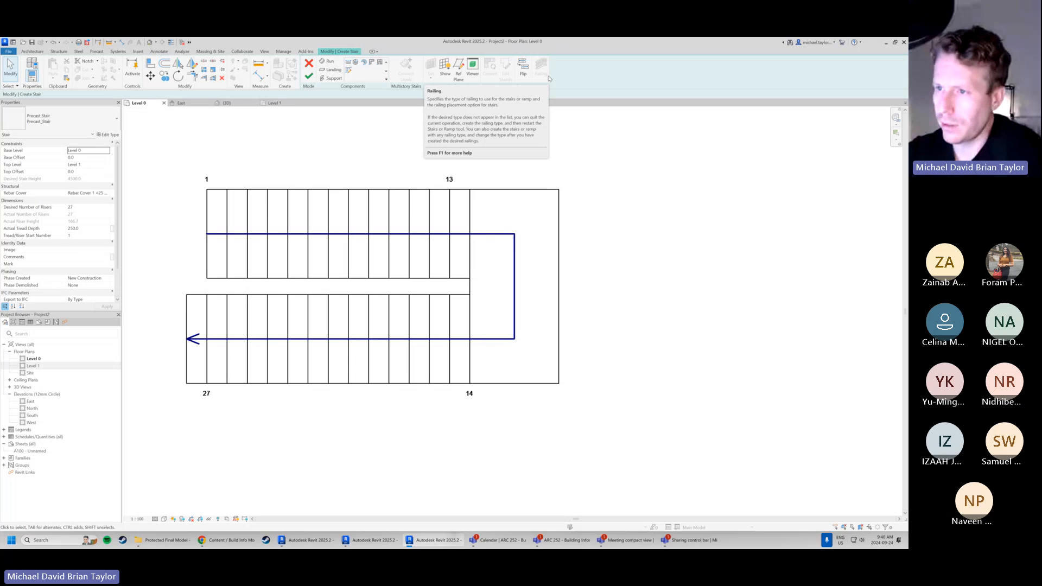
Finish editing the stair and check the type of its inner railing in the 3D view
click(309, 77)
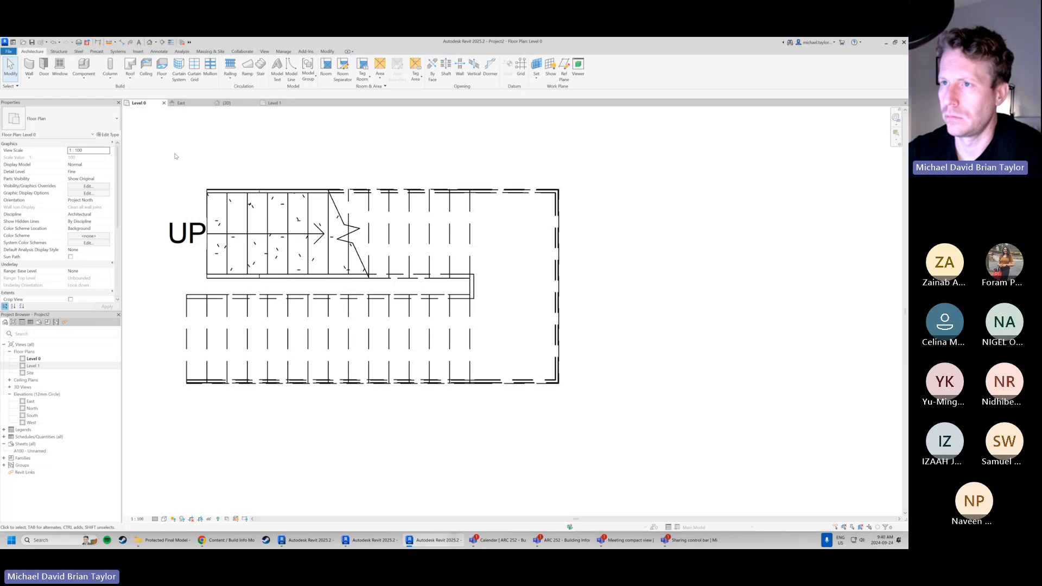
click(239, 105)
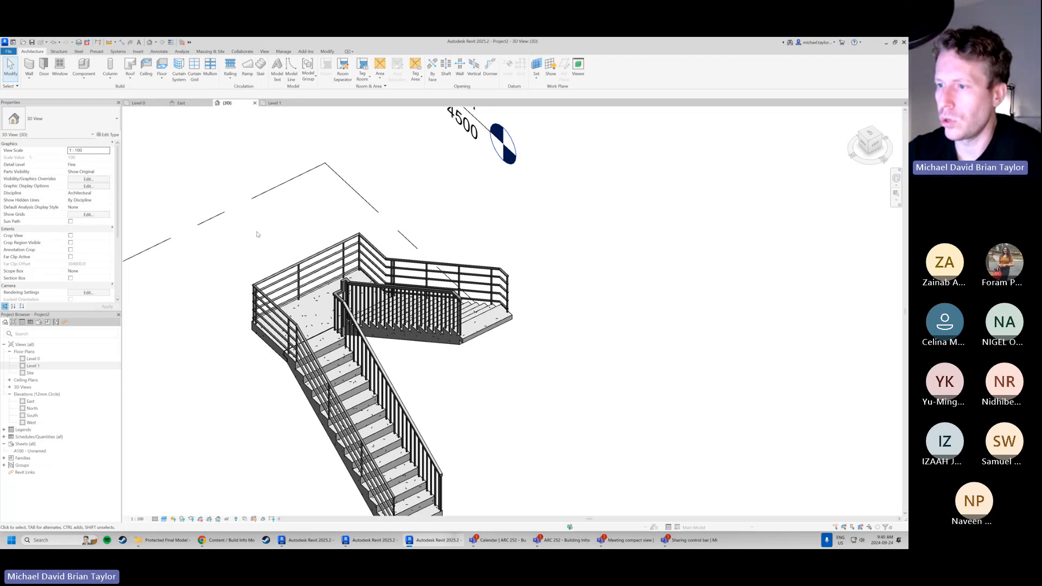
scroll(258, 234, down, 2)
scroll(309, 406, up, 1)
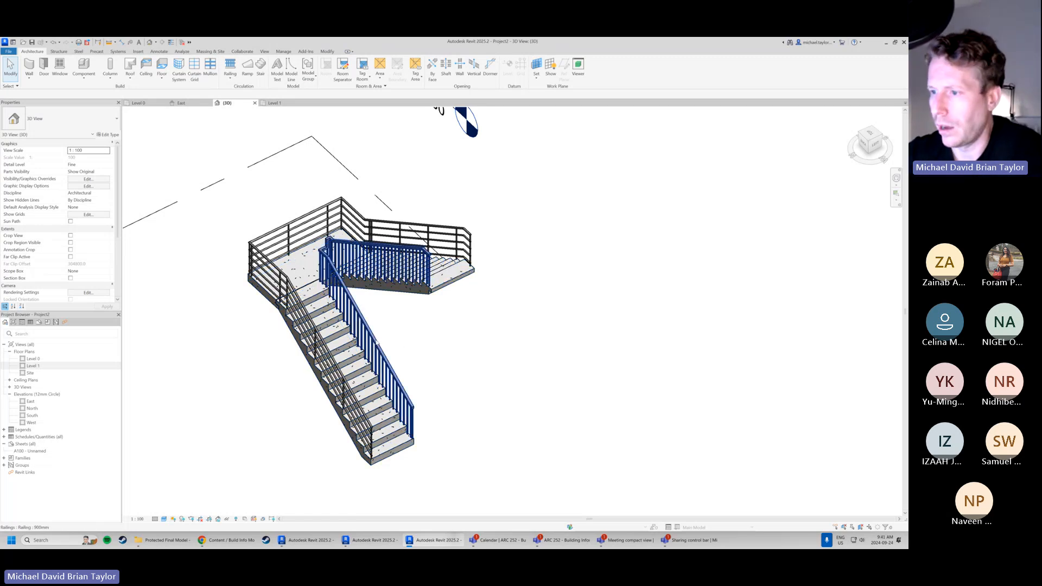
click(376, 344)
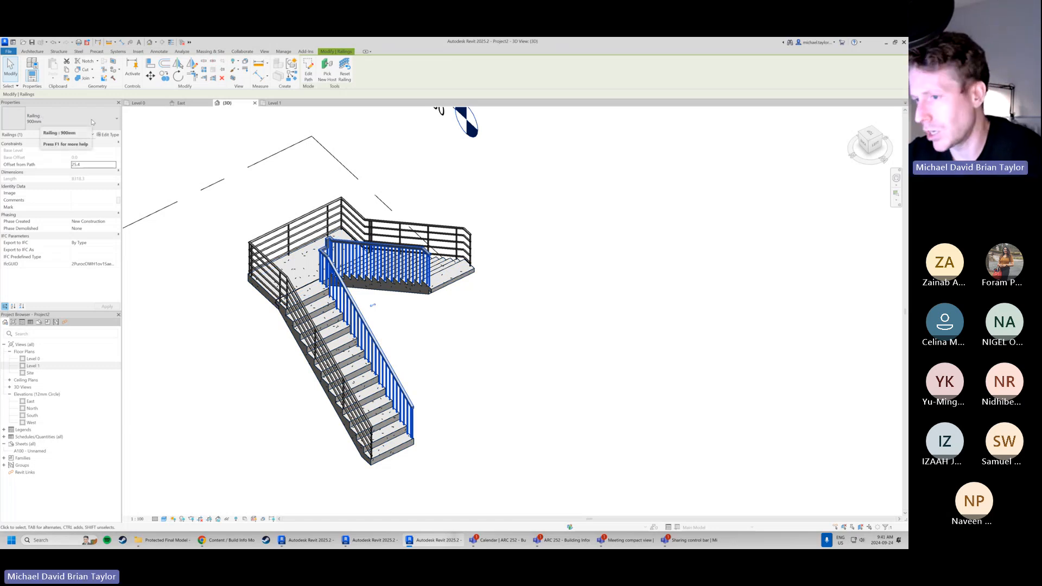
key(Escape)
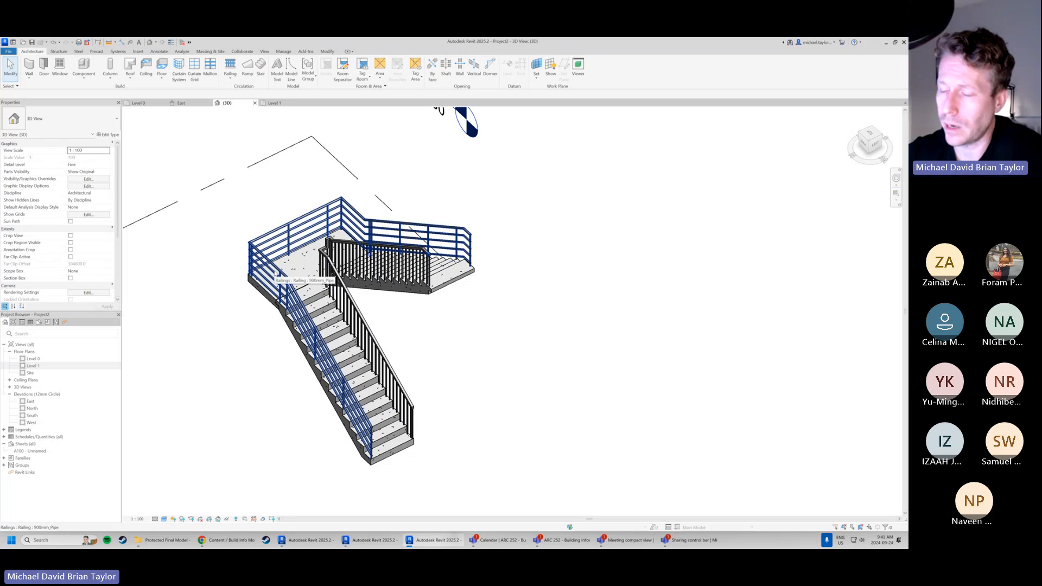
Change the type of the stair's outer railing from the pipe style to the 1100mm railing in the 3D view
click(275, 271)
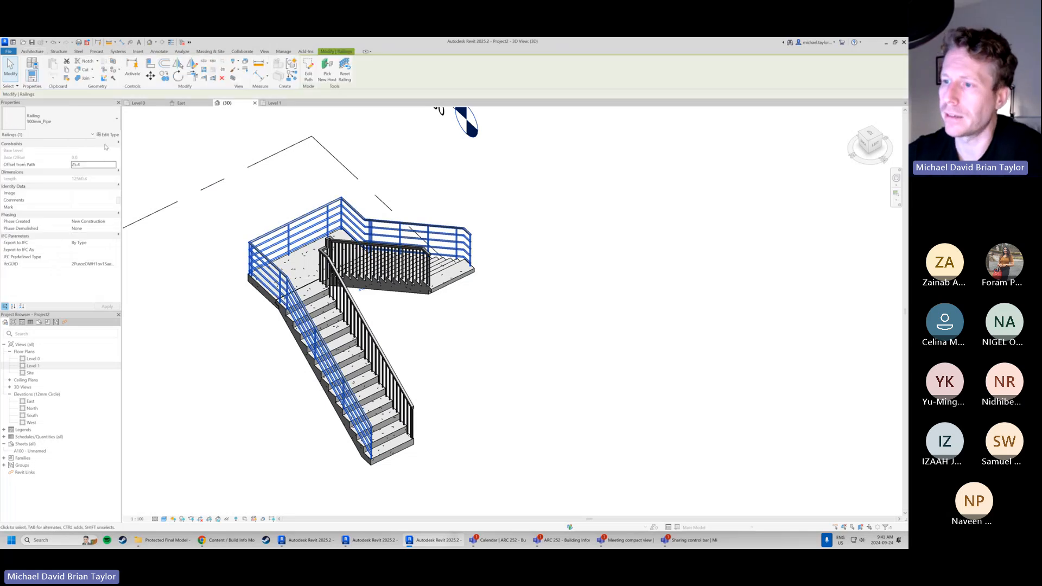
click(195, 376)
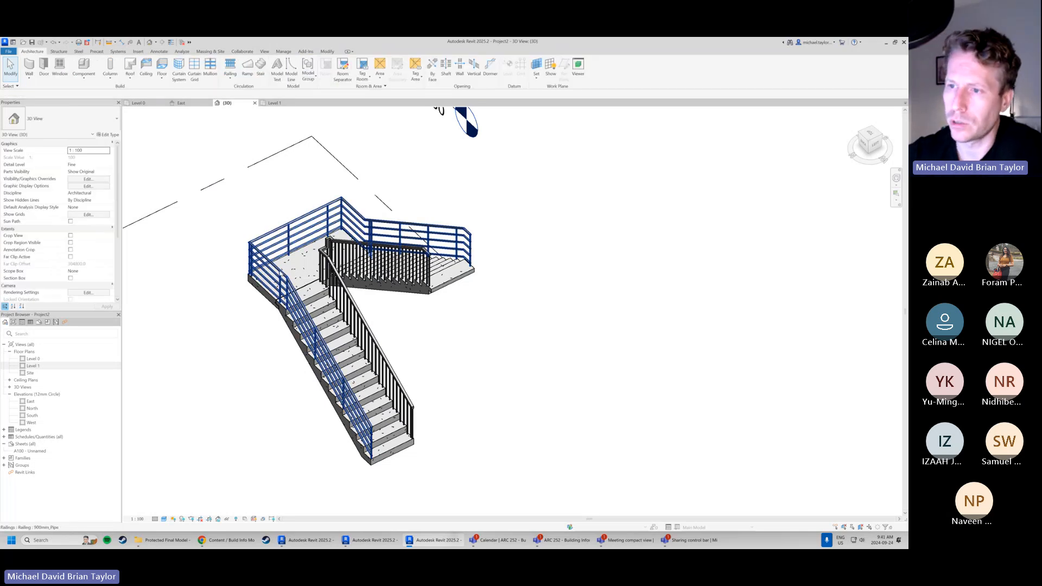
click(264, 278)
click(90, 120)
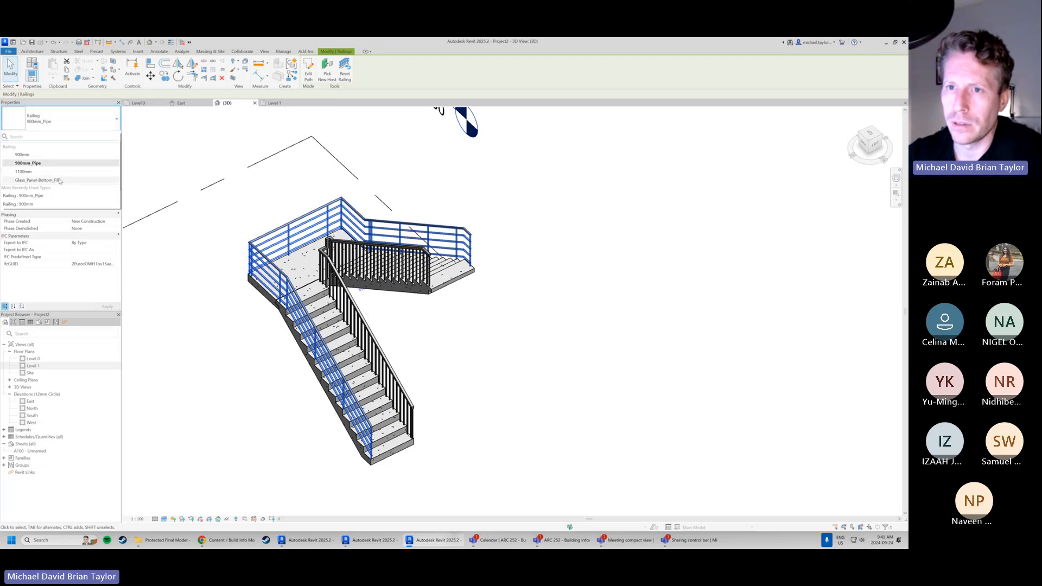
click(48, 173)
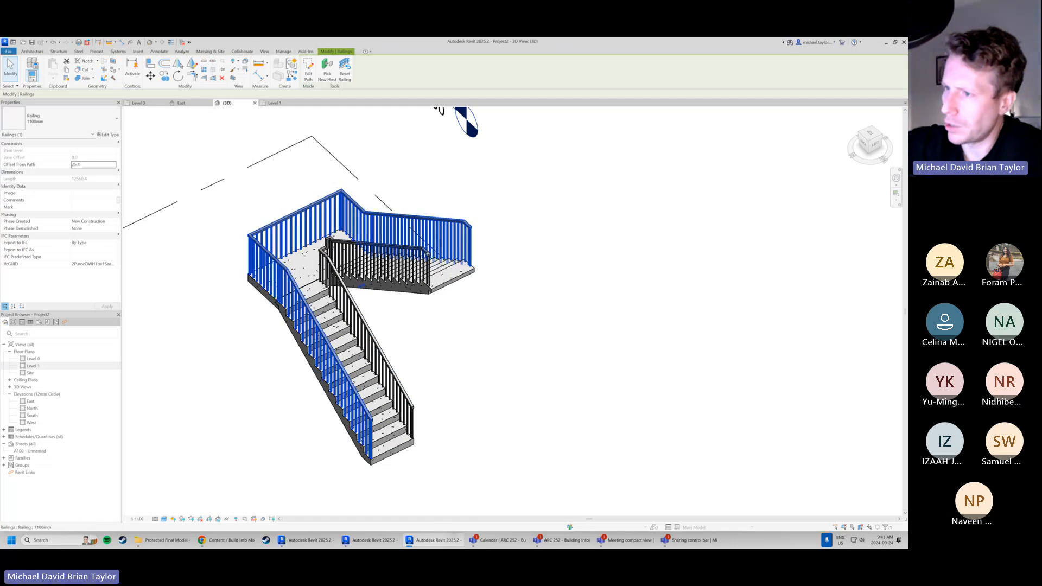
Change the type of the stair's inner railing to 1100mm as well
click(371, 301)
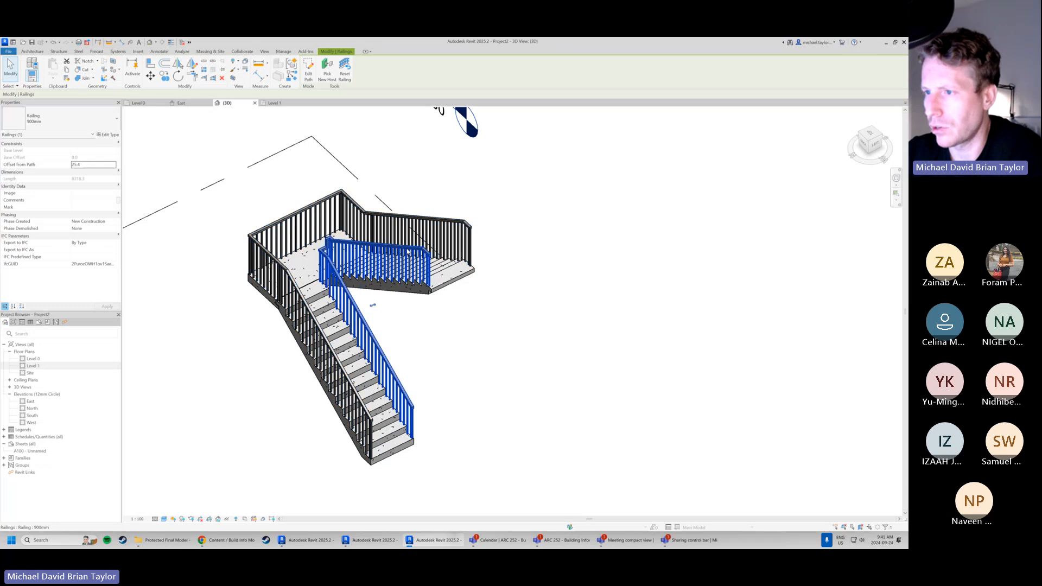
click(77, 118)
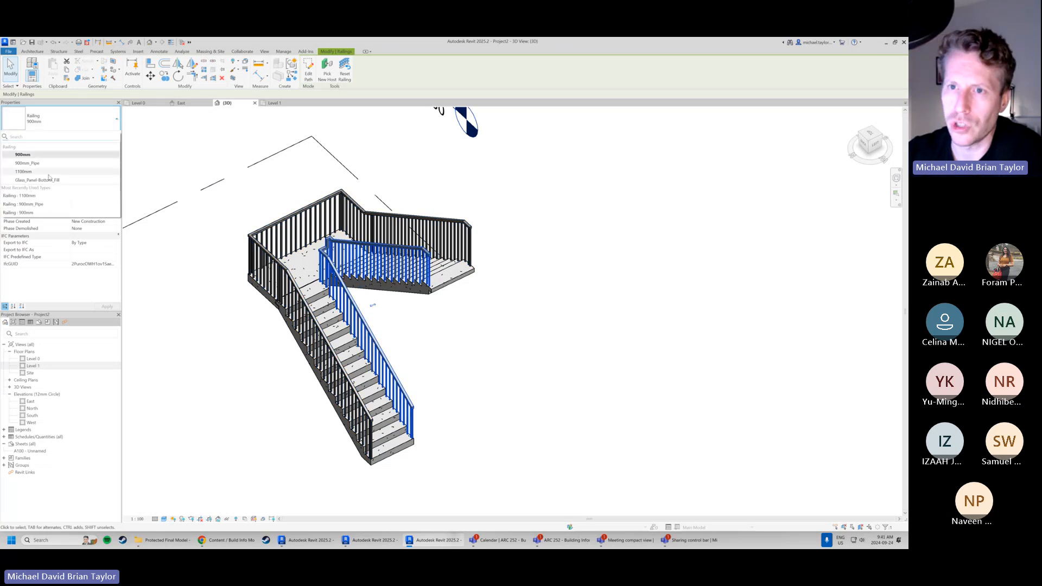
click(50, 173)
click(532, 270)
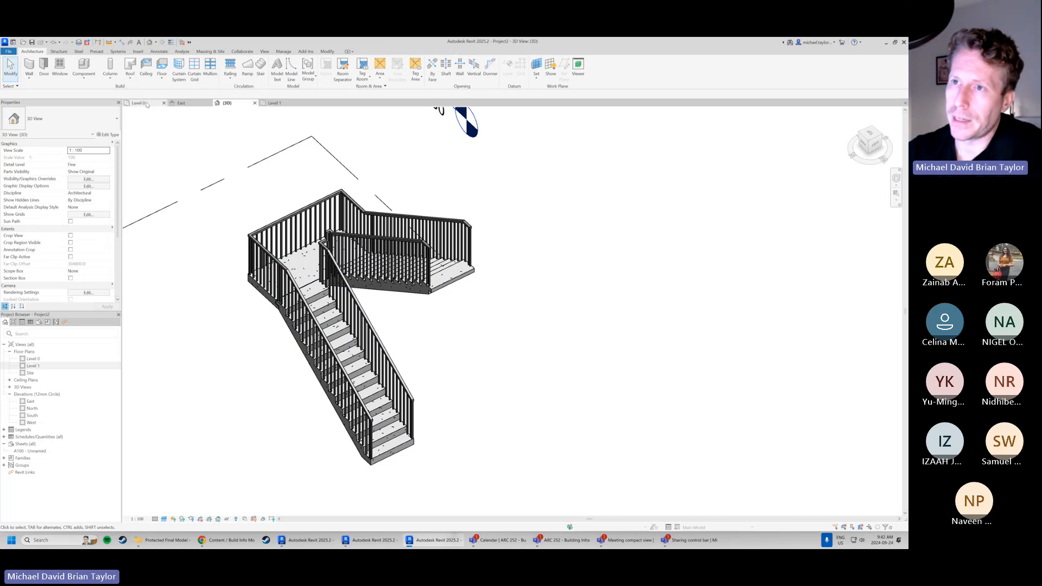
In the Level 0 plan, select the whole stair with its railings and move them diagonally up and left from the landing's lower outer corner
click(142, 103)
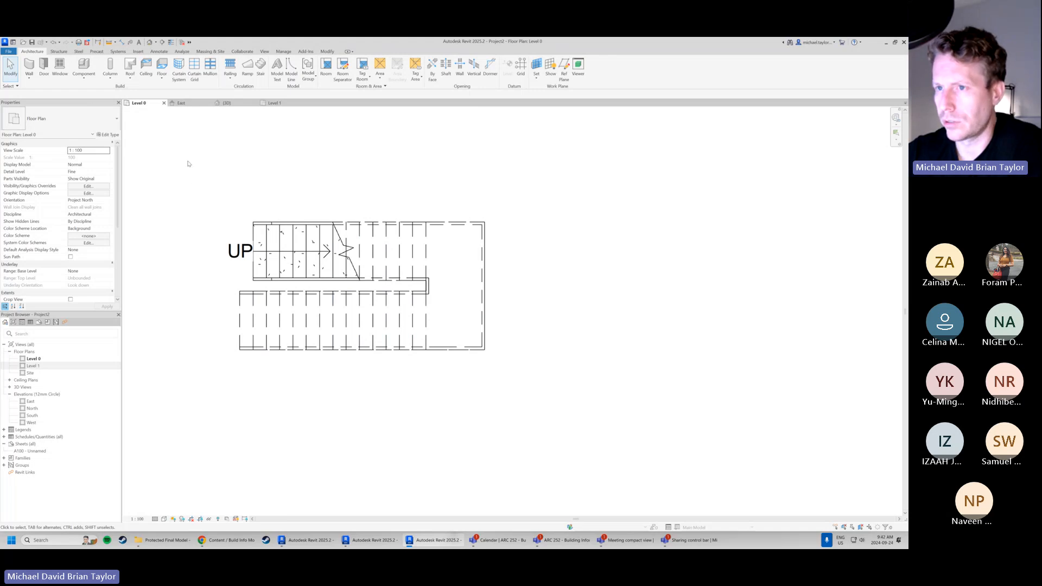
drag(187, 163, 541, 413)
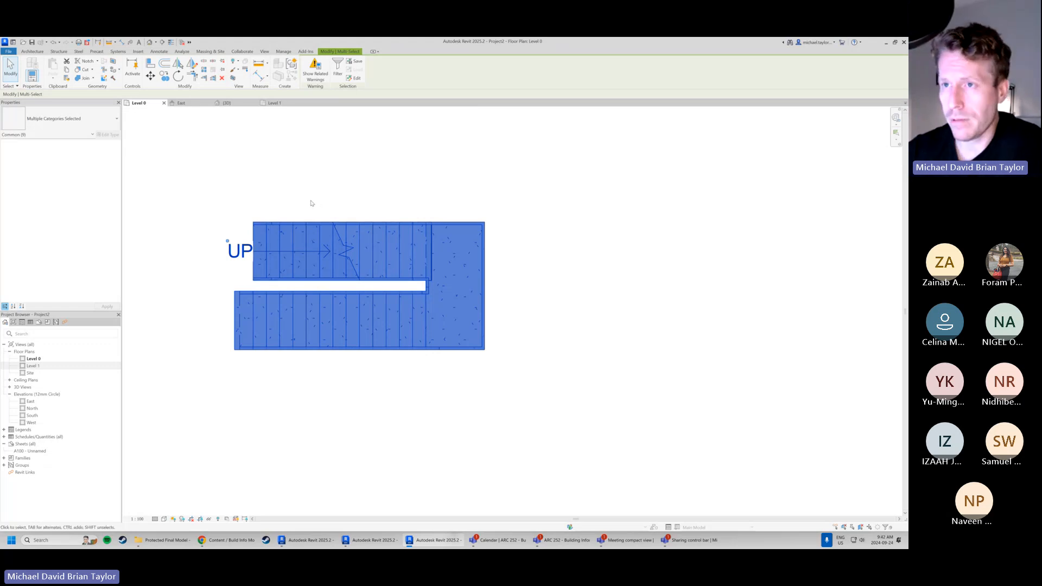
click(151, 77)
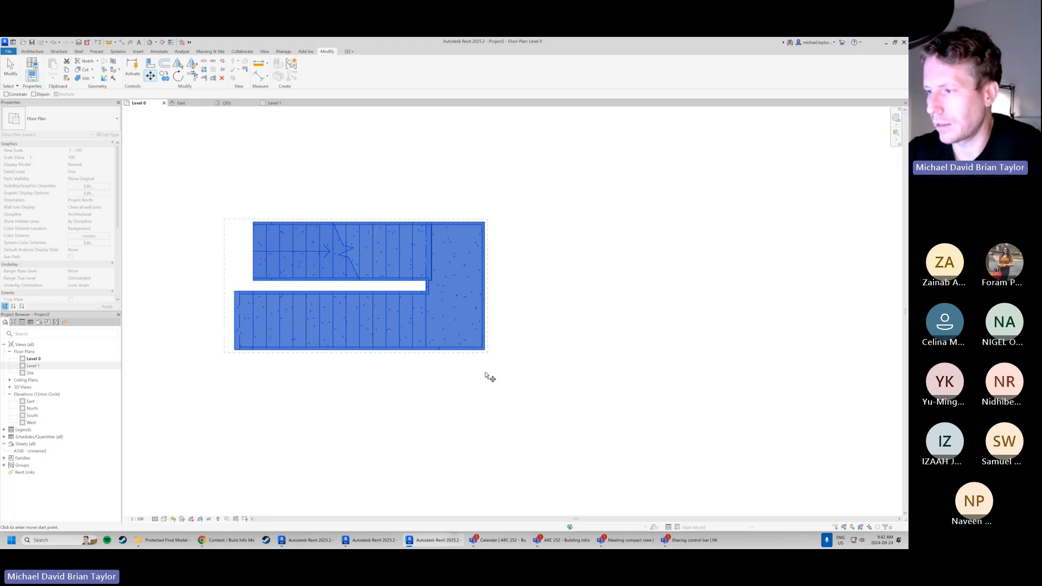
click(484, 349)
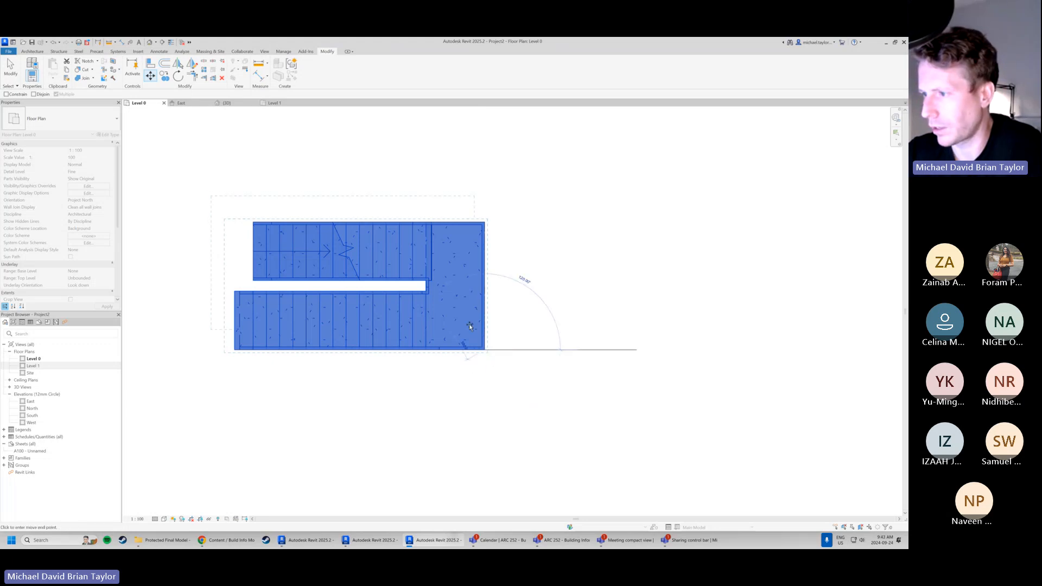
click(469, 321)
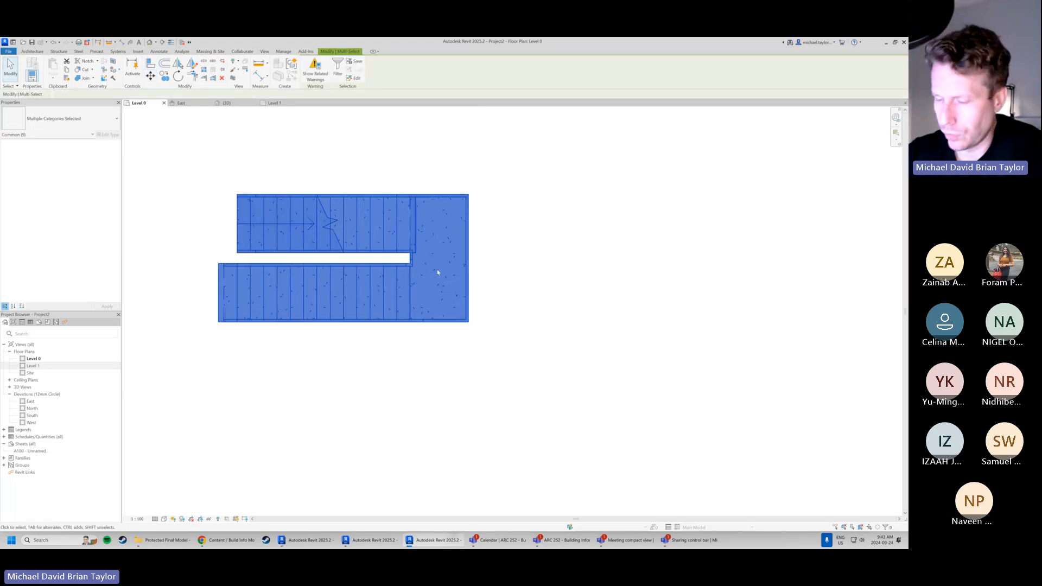
Move the selected stair and railings straight down in the plan and clear the selection
click(151, 76)
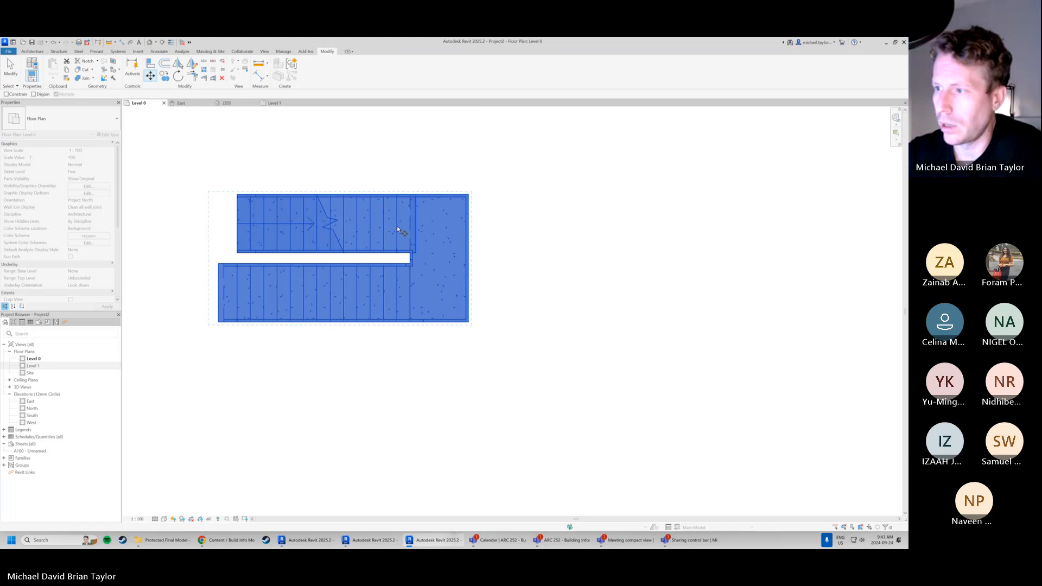
click(449, 303)
click(453, 350)
click(562, 348)
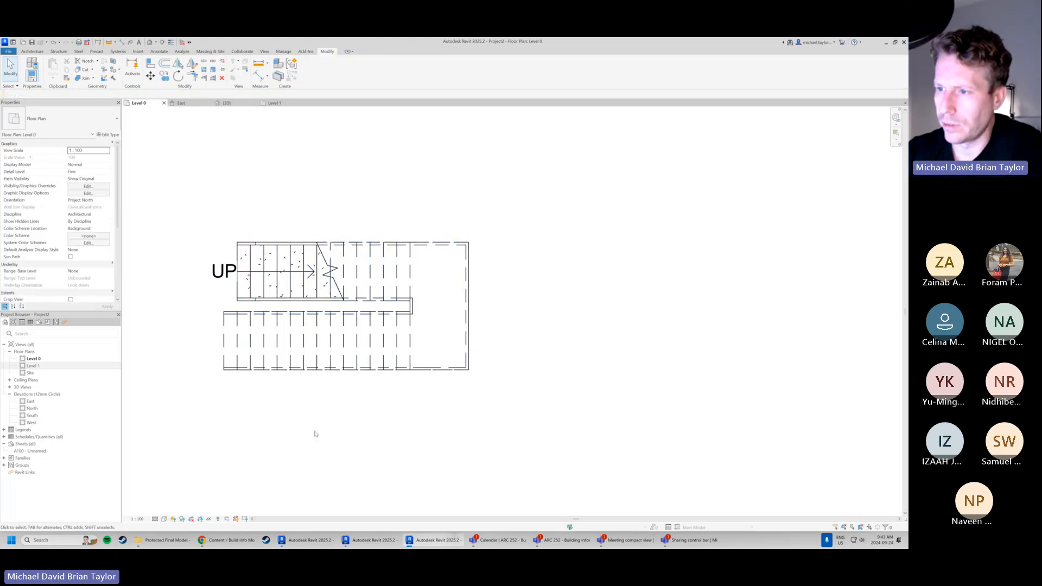
Select only the stair and move it slightly upward in the Level 0 plan
scroll(372, 265, up, 2)
click(372, 266)
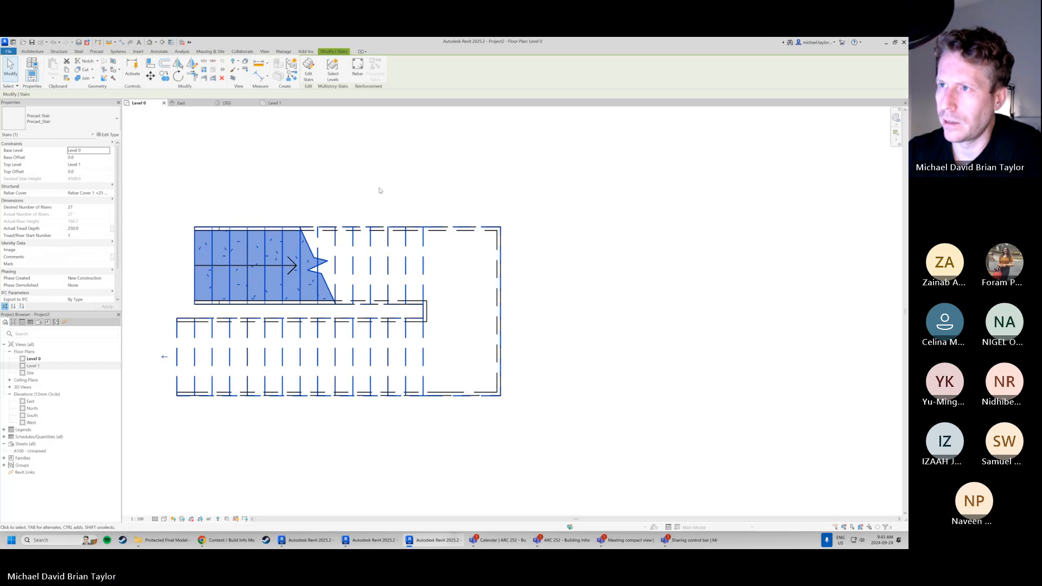
click(150, 76)
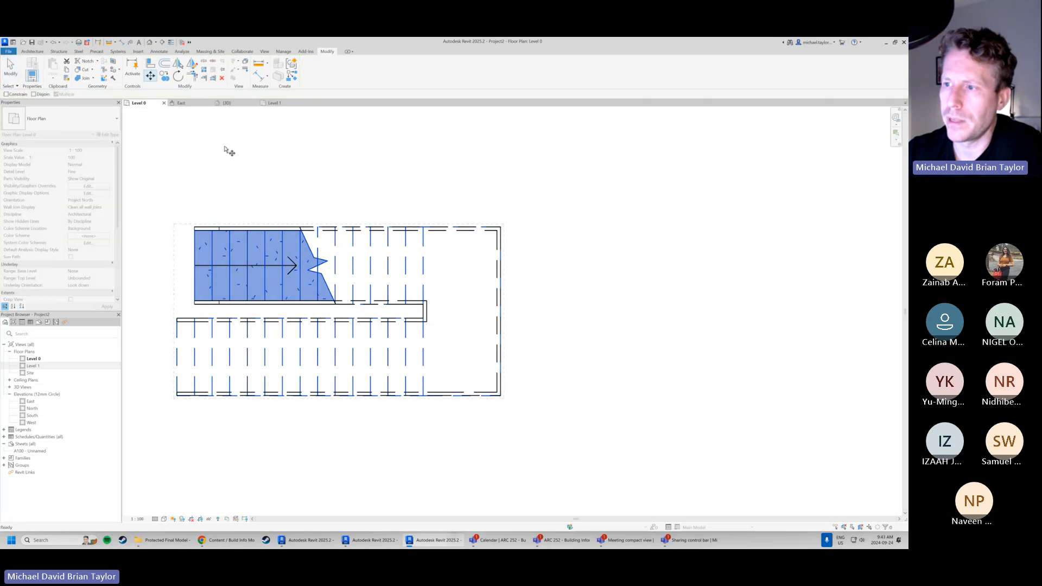
click(326, 202)
click(322, 180)
click(321, 170)
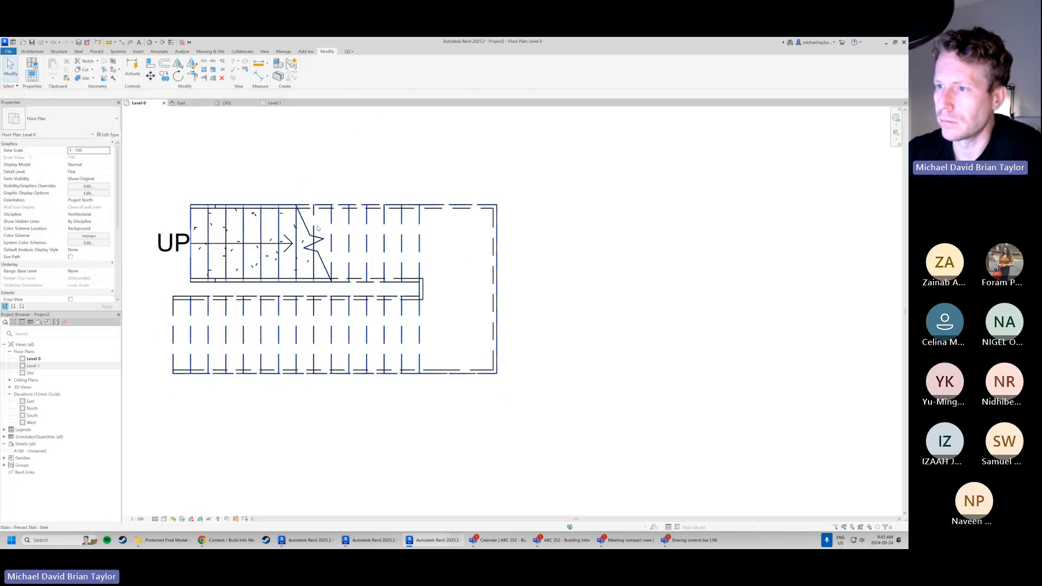
click(329, 257)
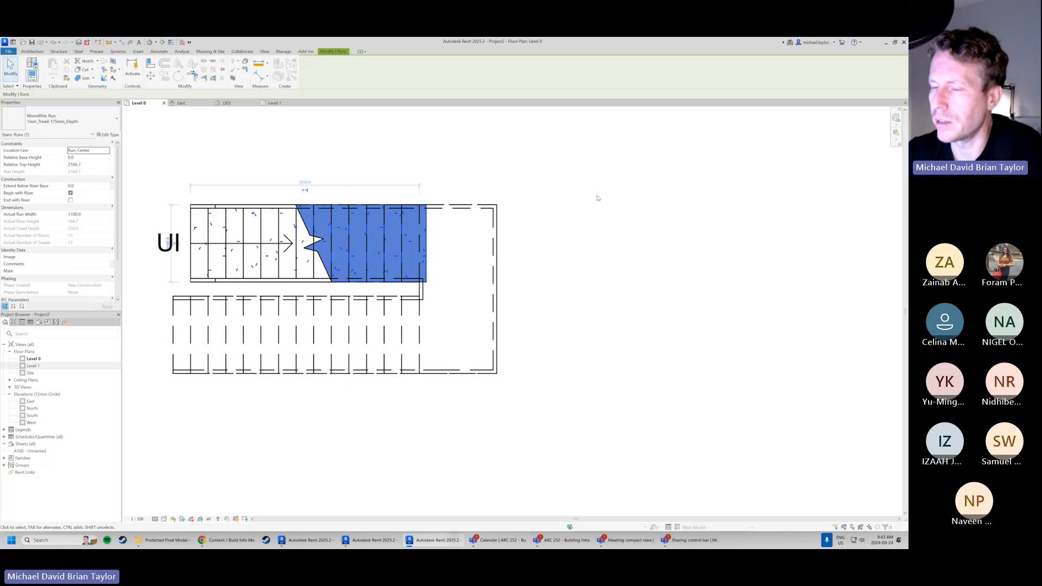
scroll(644, 305, down, 1)
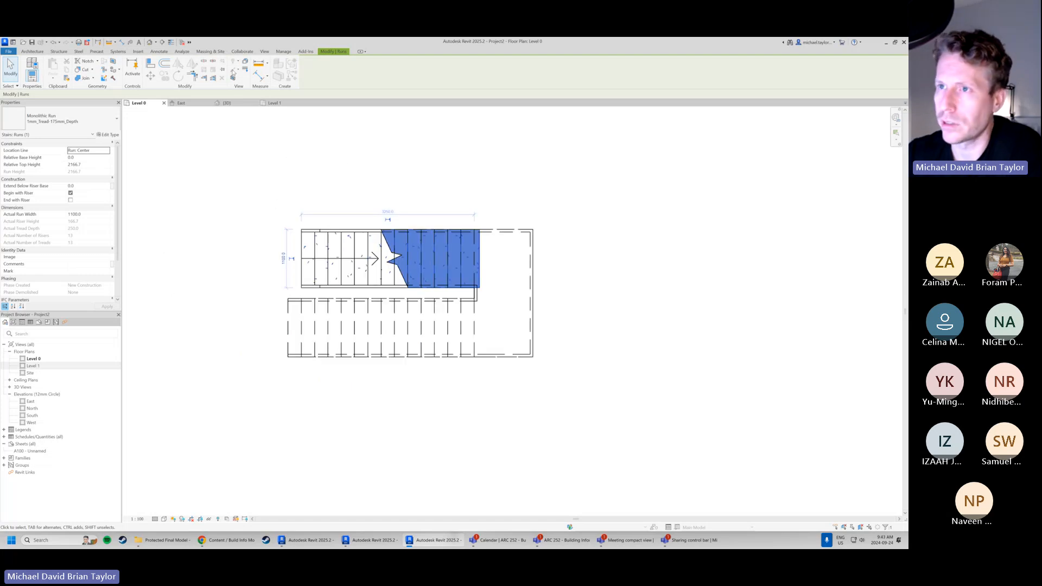
click(230, 167)
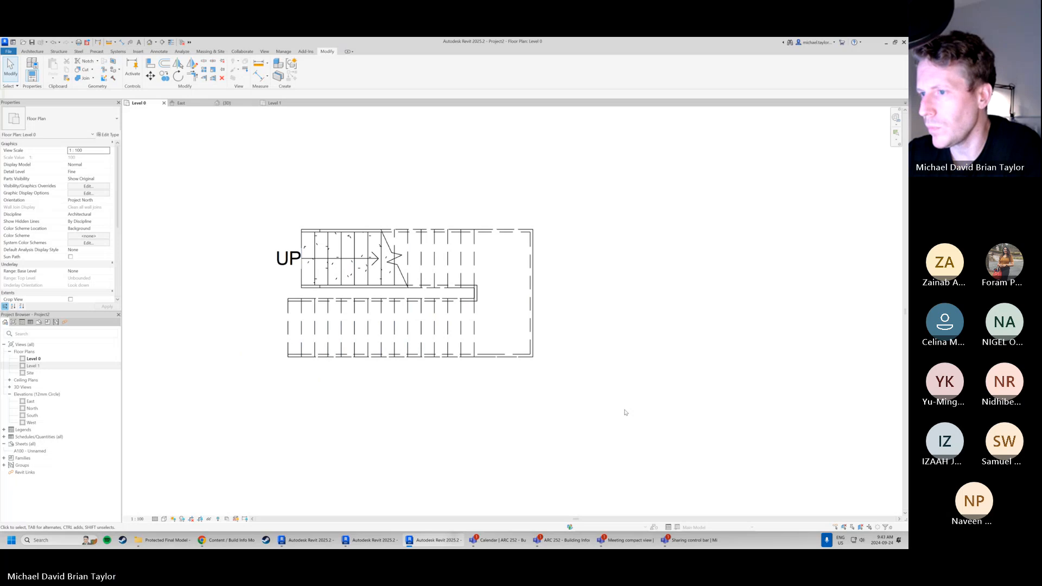
scroll(465, 268, up, 2)
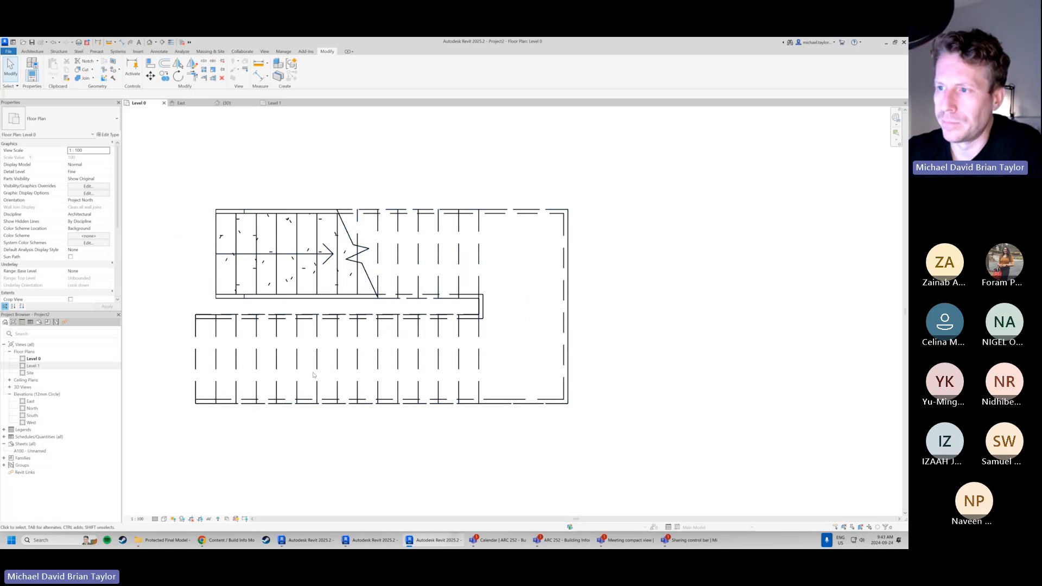
scroll(369, 315, down, 1)
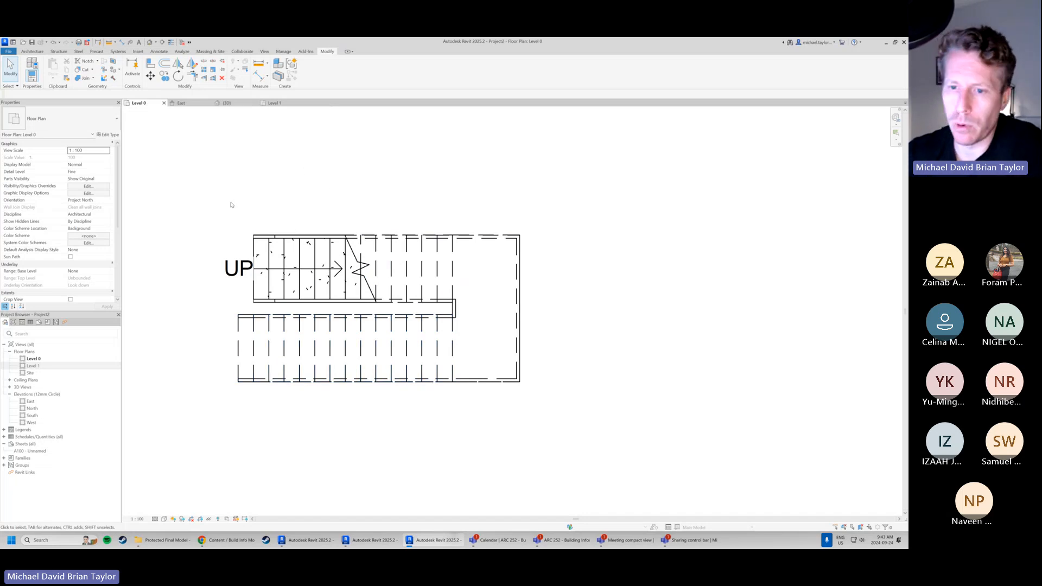
click(43, 360)
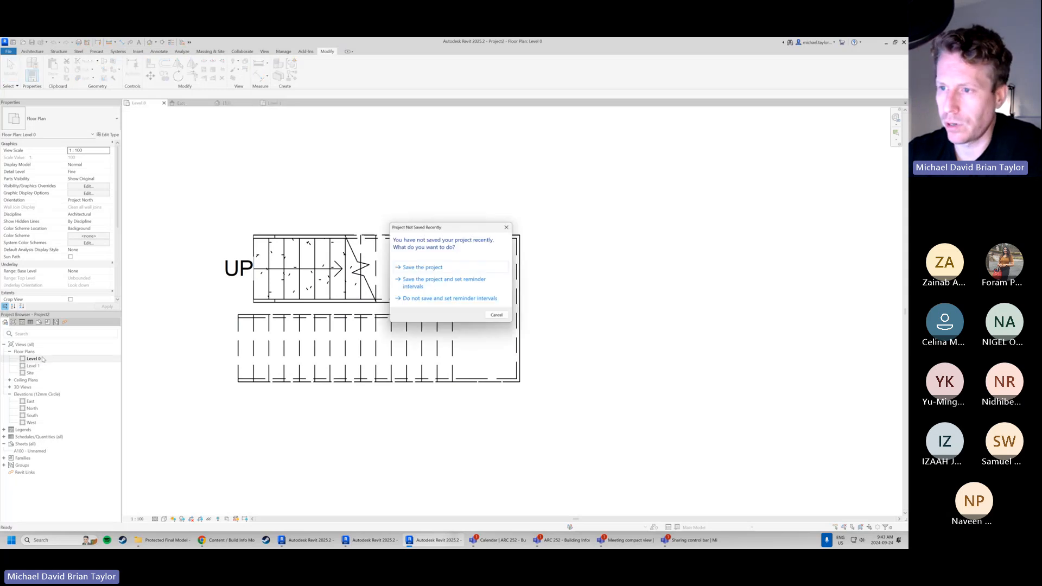
click(500, 318)
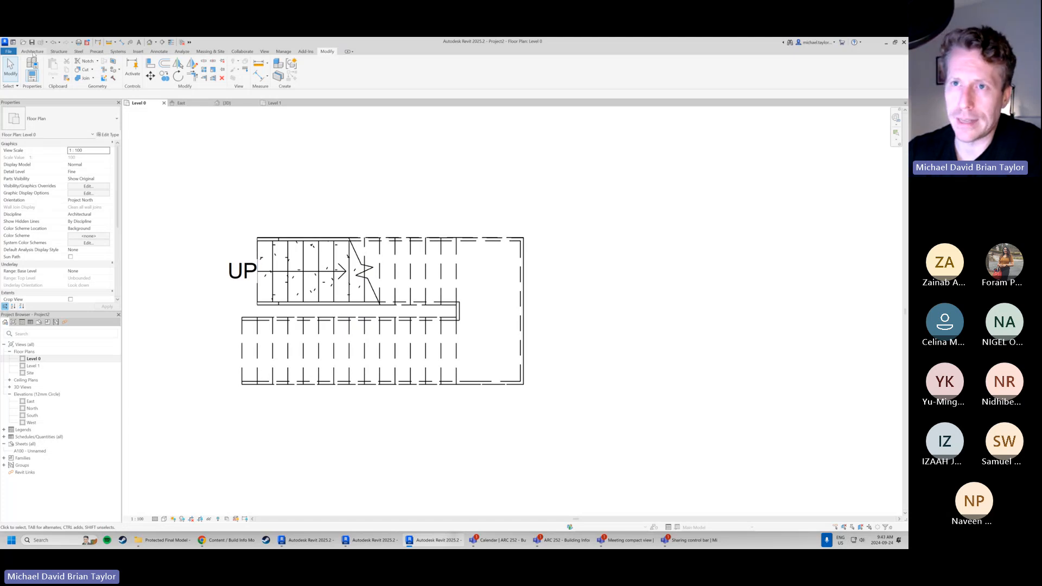
Start an architectural floor on Level 0 with the type Floor-Upper_160mmConc-CorusComFlor51
click(32, 51)
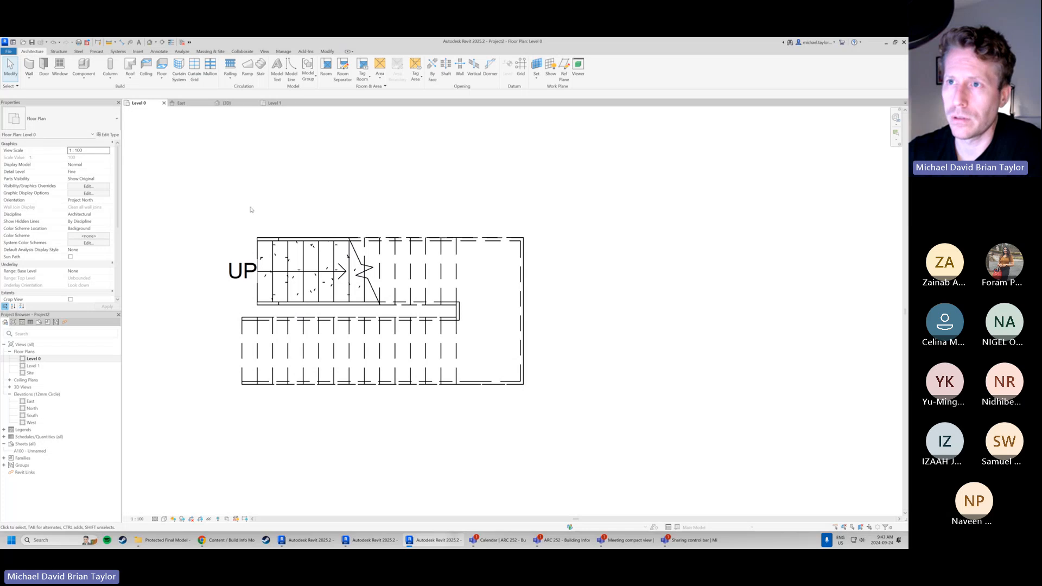
click(162, 79)
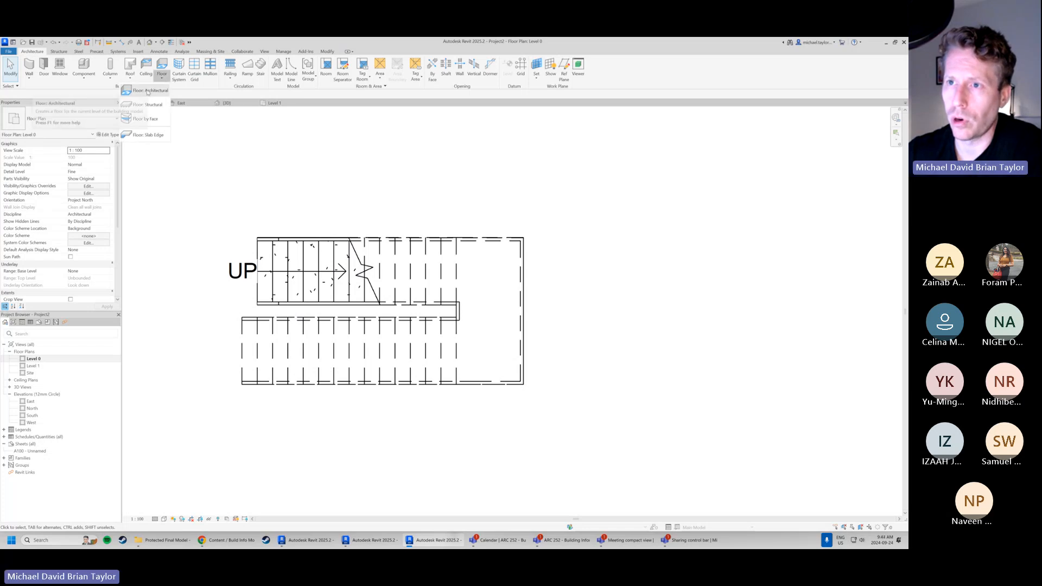
click(147, 93)
click(78, 122)
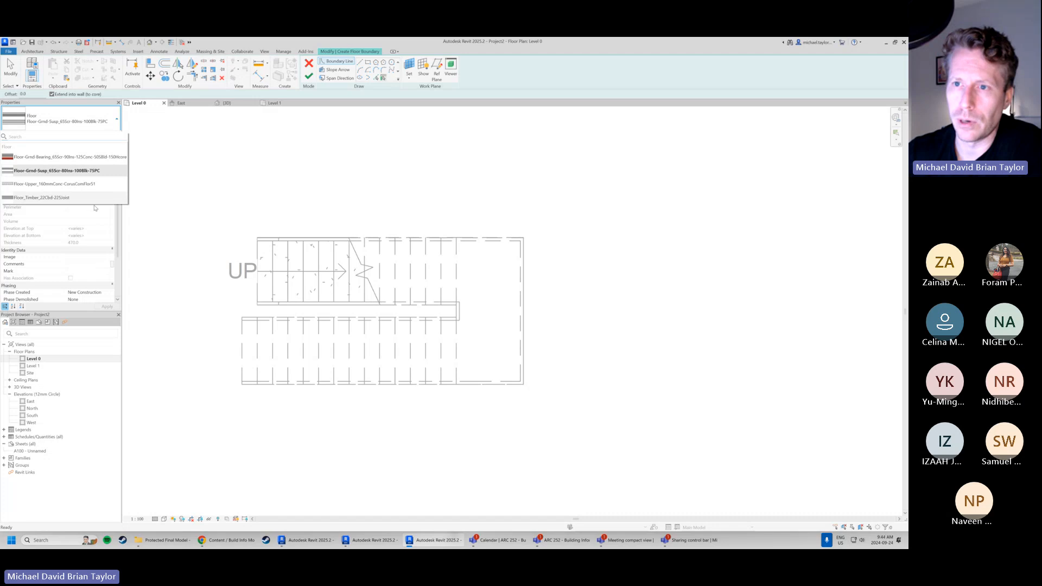
click(34, 185)
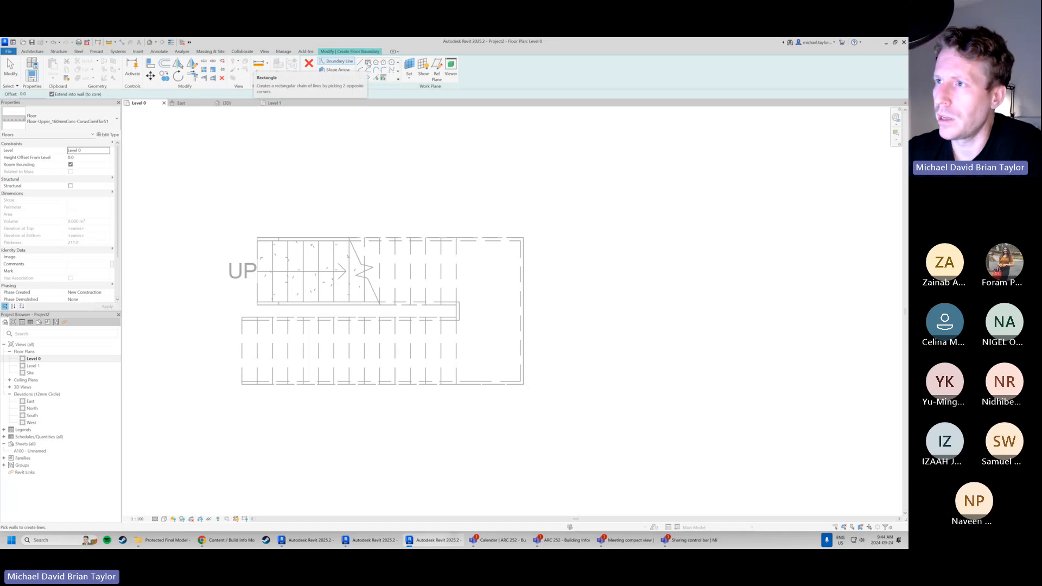
Sketch a rectangular floor boundary about 6400 by 3500 mm around the whole stair and finish the floor
click(368, 62)
scroll(407, 260, down, 2)
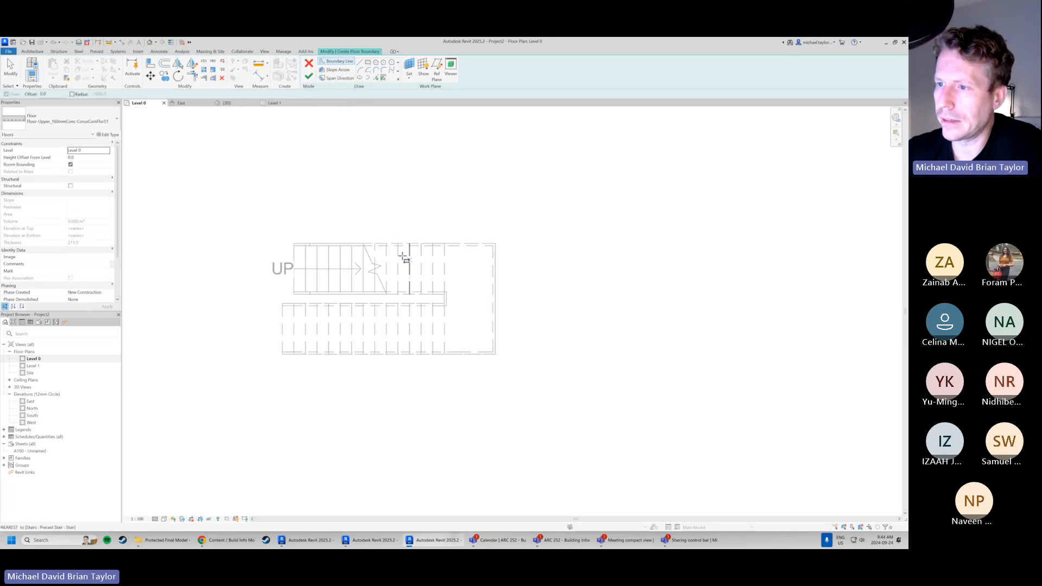
click(239, 224)
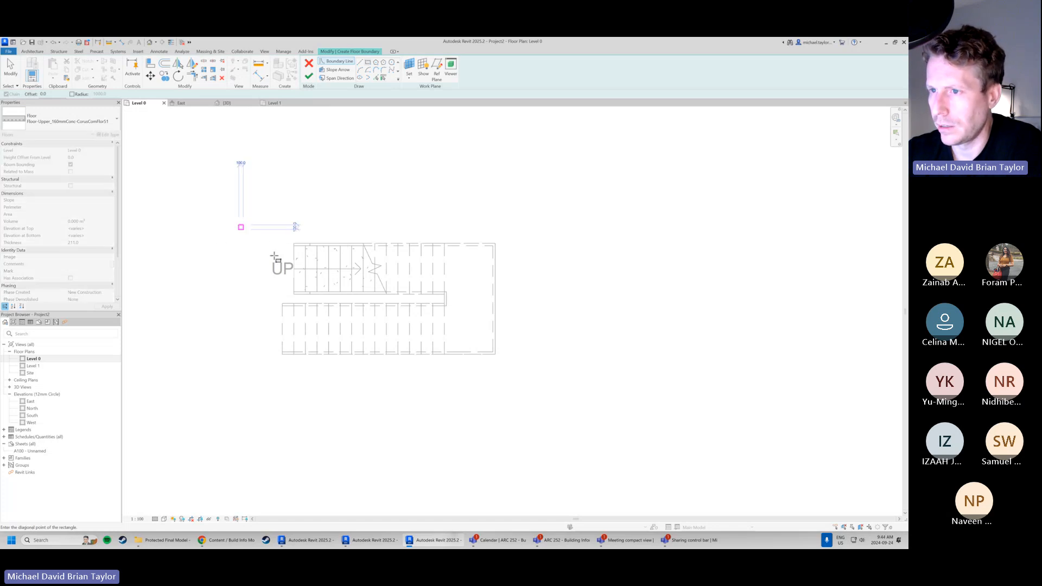
click(535, 387)
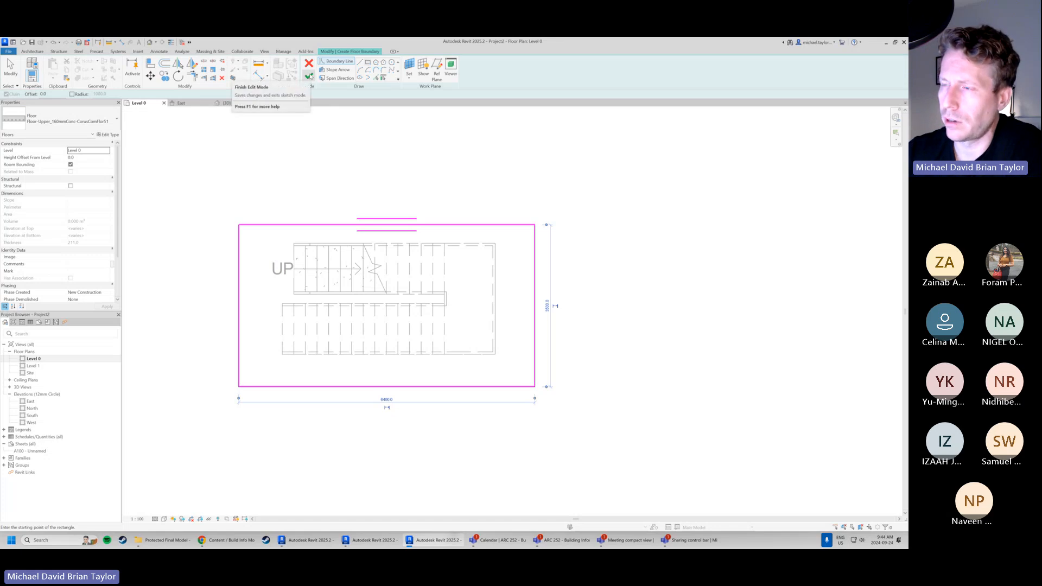
click(308, 77)
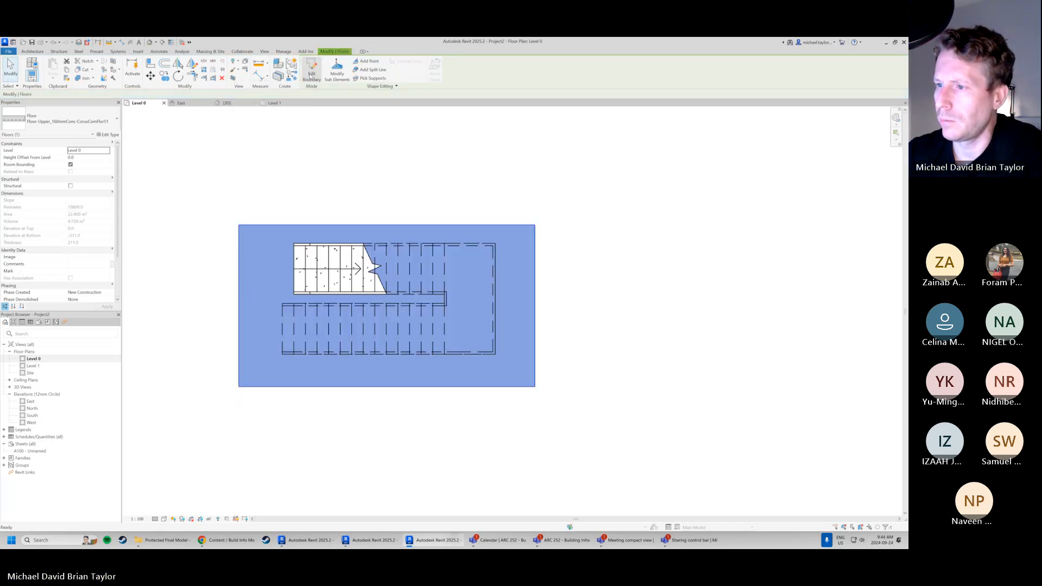
click(410, 156)
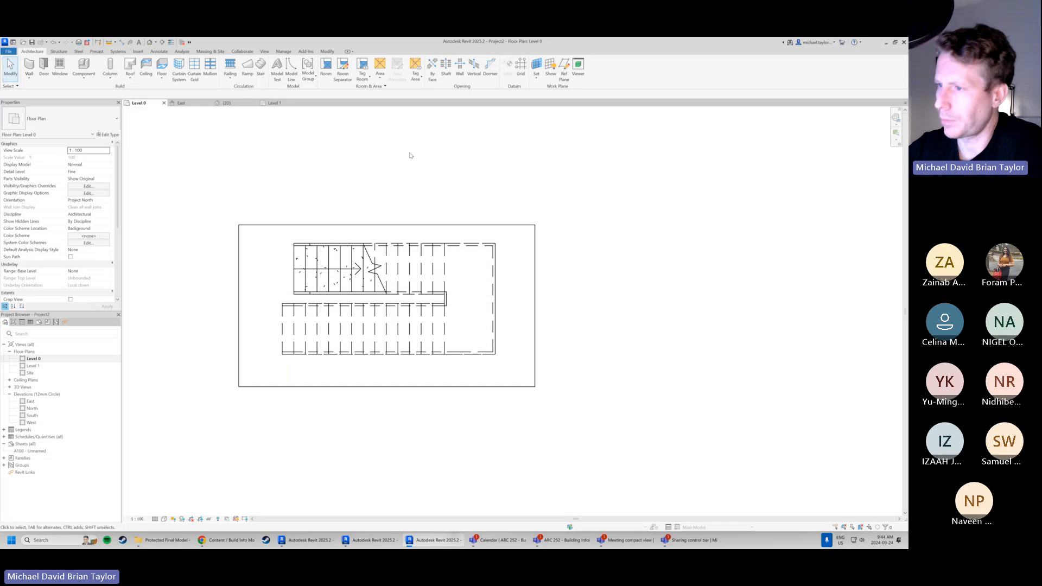
Select the new floor and check it beneath the stair in the 3D view
click(409, 226)
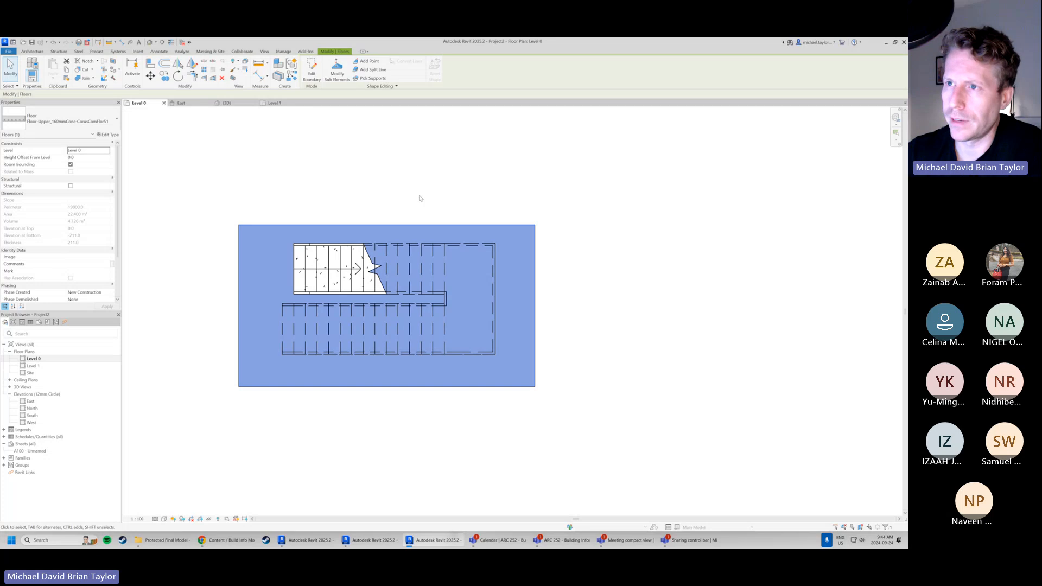
click(234, 105)
click(533, 286)
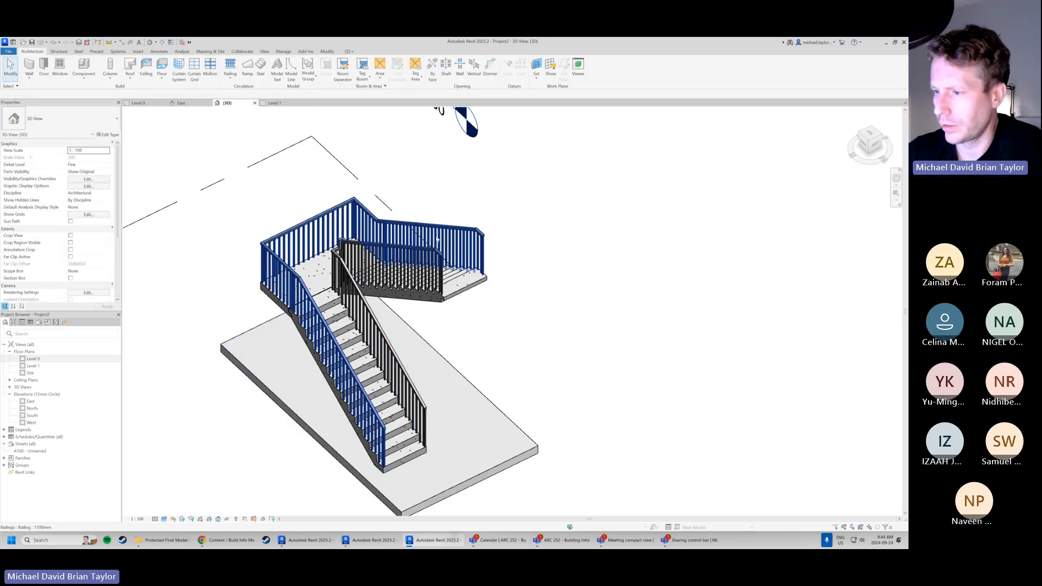
Examine the stair above the Level 0 floor in 3D and compare it with the Level 1 plan
shift+middle_drag(392, 383, 472, 259)
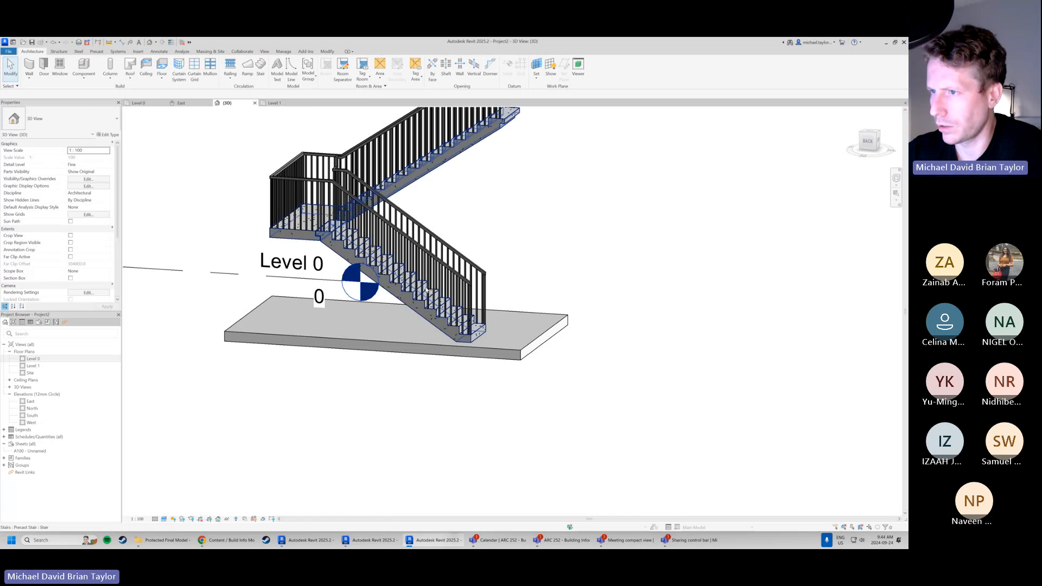
mouse_move(336, 401)
shift+middle_down()
mouse_move(432, 340)
mouse_move(206, 401)
mouse_move(539, 367)
shift+middle_up()
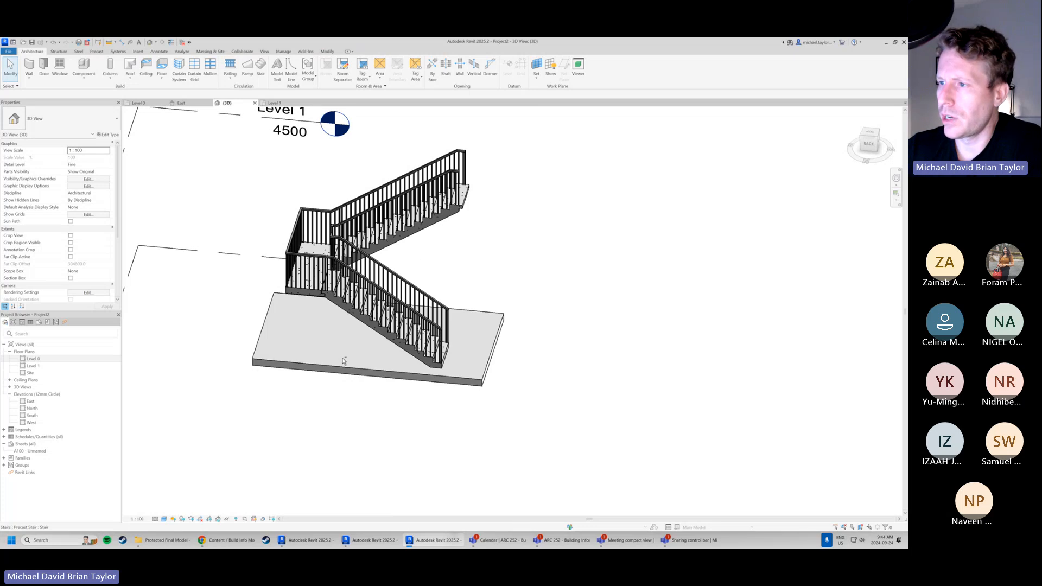
shift+middle_drag(309, 310, 369, 312)
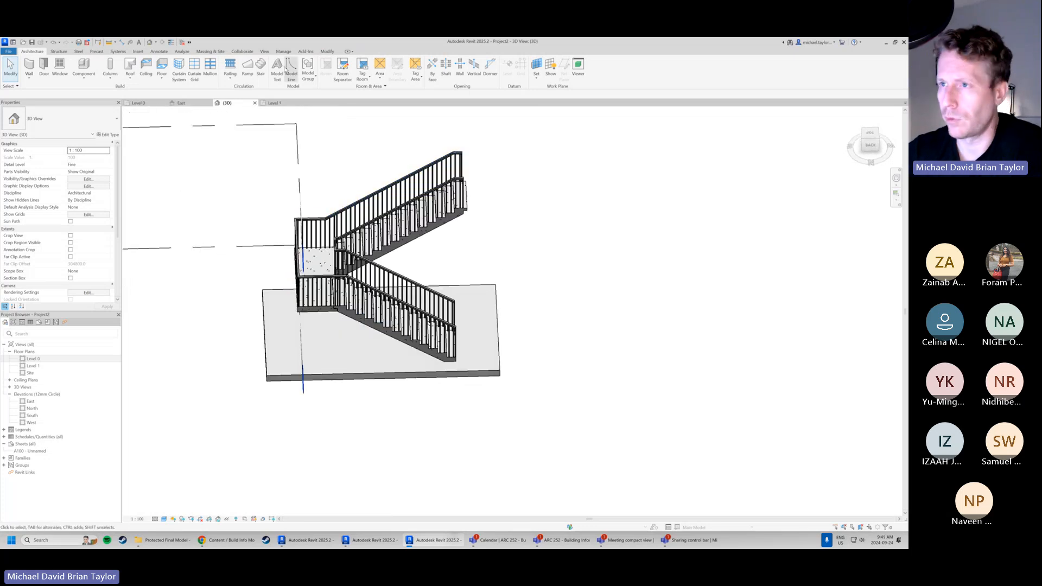
click(276, 103)
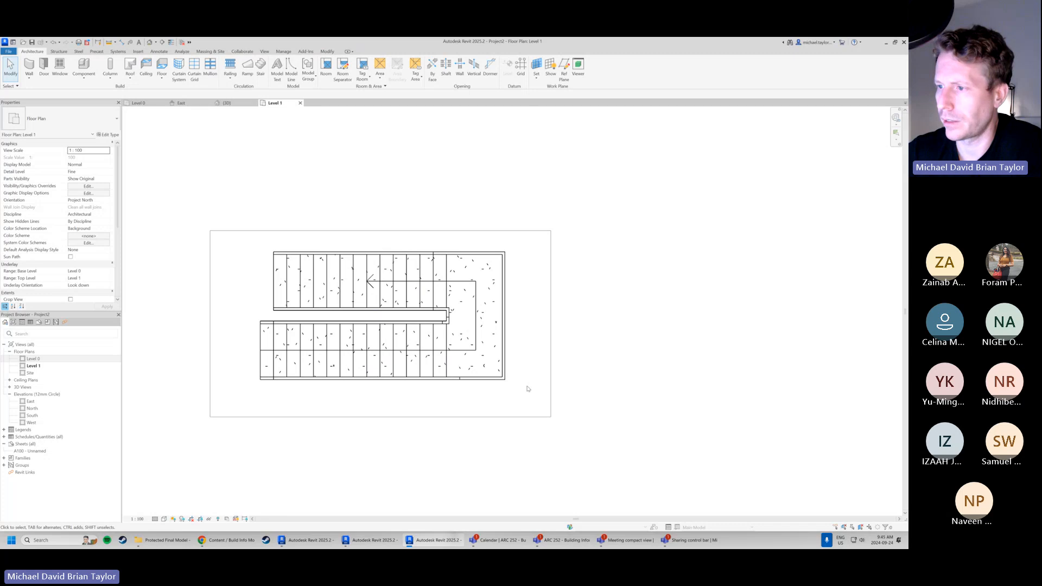
click(227, 103)
shift+middle_drag(521, 325, 636, 276)
shift+middle_drag(434, 277, 374, 261)
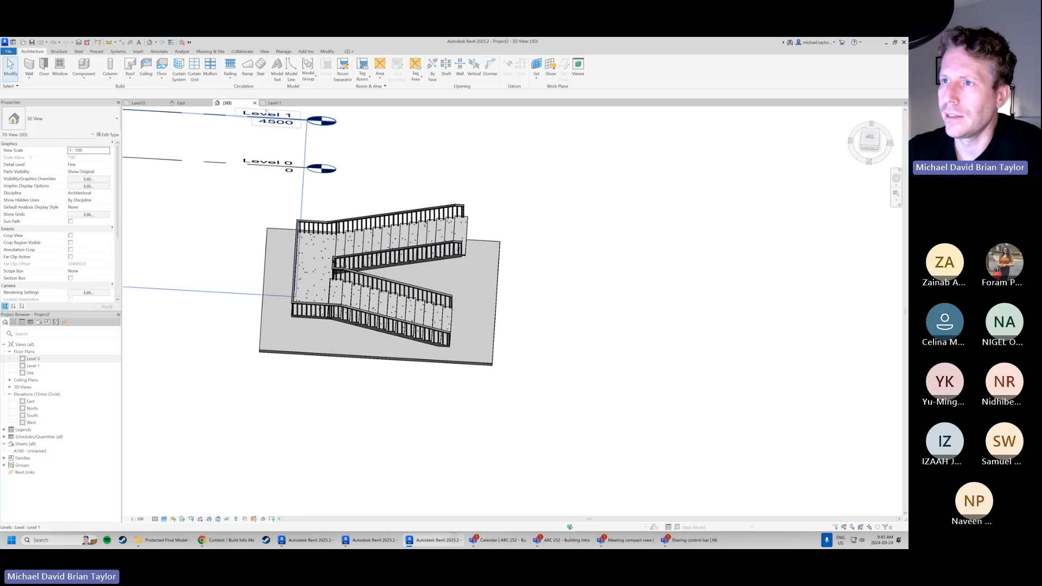
Create an architectural floor on Level 1 from a rectangular boundary about 1700 by 3500 mm just beyond the stair's upper end
click(275, 103)
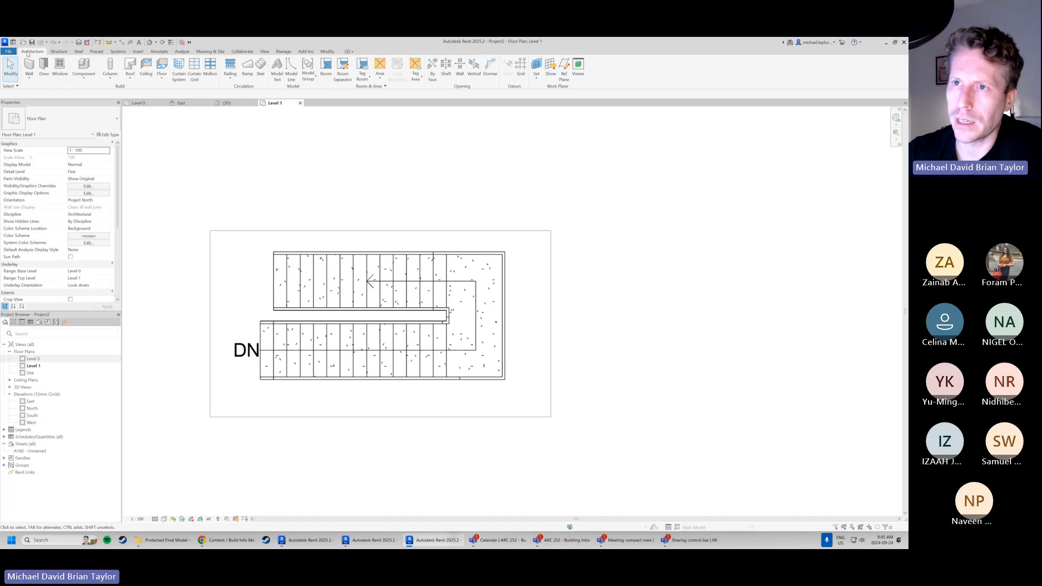
click(162, 79)
click(144, 92)
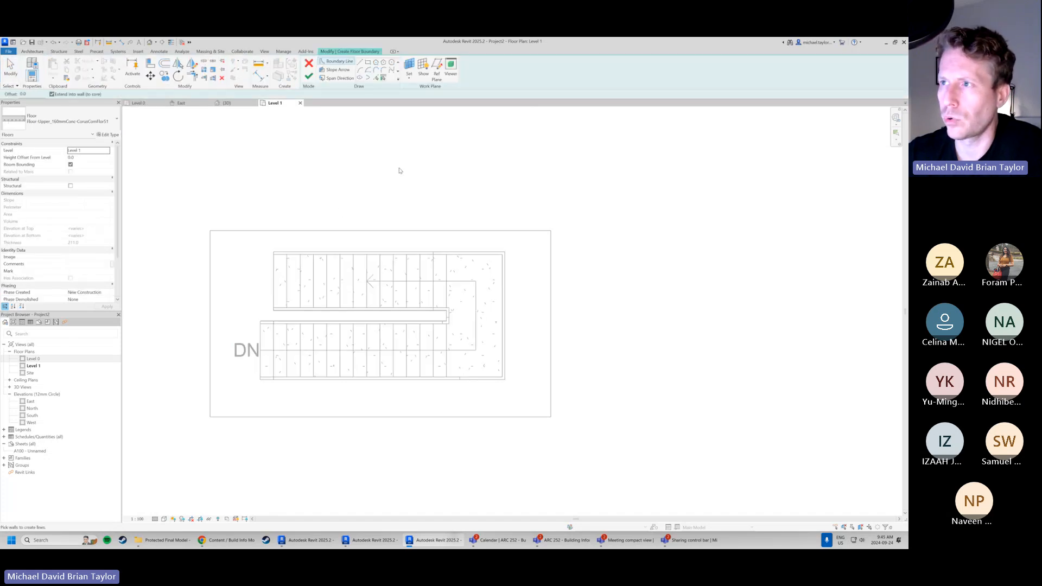
click(367, 62)
middle_drag(216, 318, 270, 304)
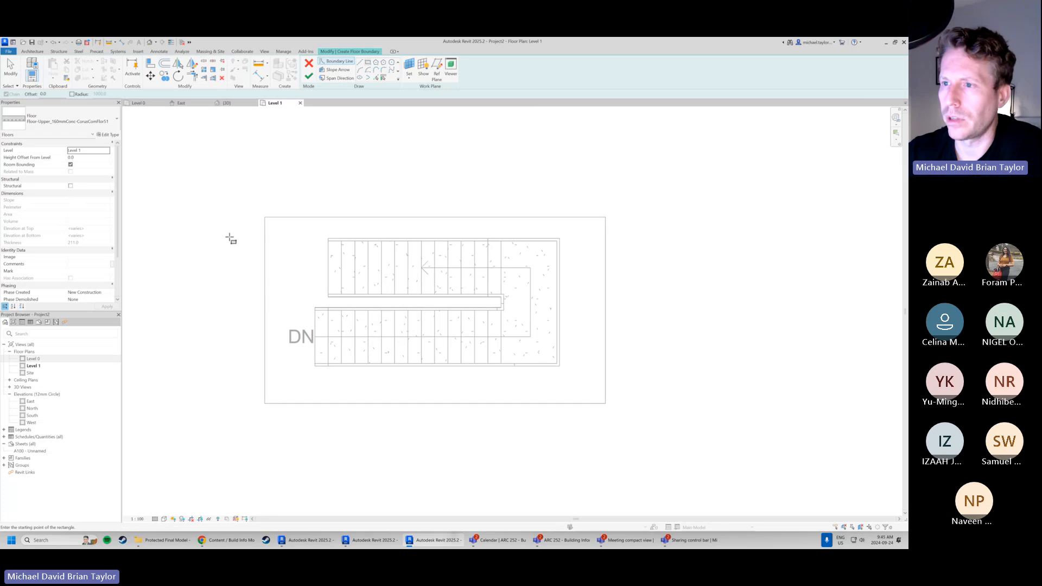
click(201, 213)
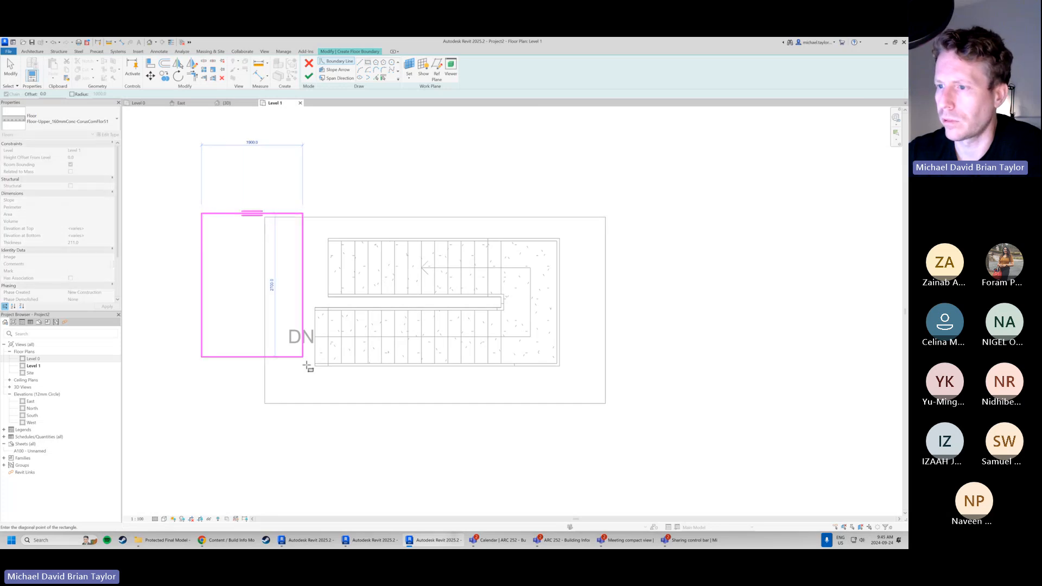
click(291, 400)
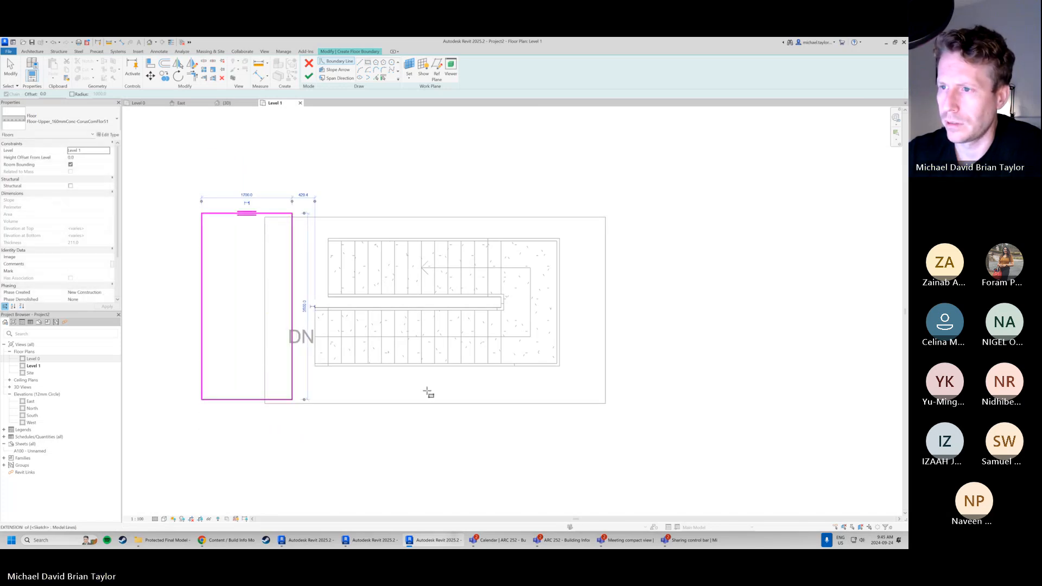
click(309, 77)
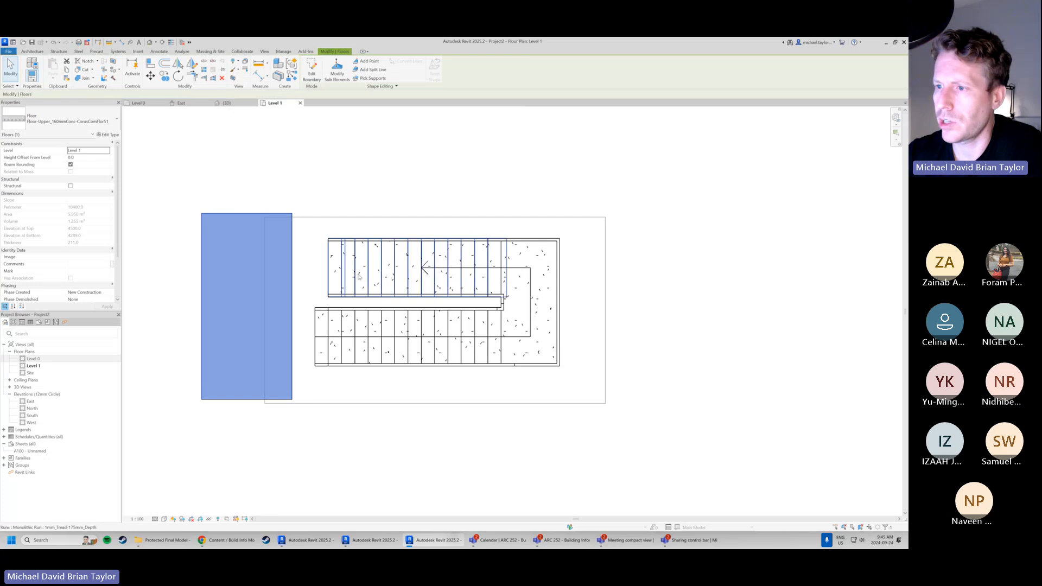
Inspect the new Level 1 floor's position relative to the stair from several sides in the 3D view
click(227, 103)
shift+middle_drag(426, 270, 354, 223)
scroll(540, 190, up, 3)
shift+middle_drag(547, 289, 239, 248)
scroll(228, 249, down, 3)
shift+middle_drag(417, 303, 427, 313)
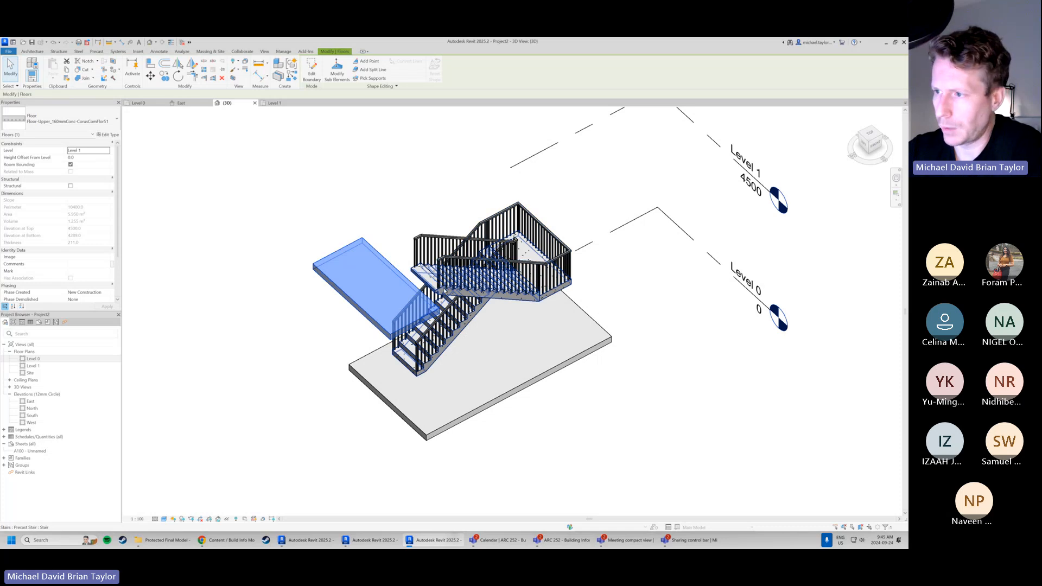
shift+middle_drag(496, 326, 431, 314)
Examine the gap between the stair's top step and the Level 1 floor edge in 3D and in plan
scroll(431, 314, up, 2)
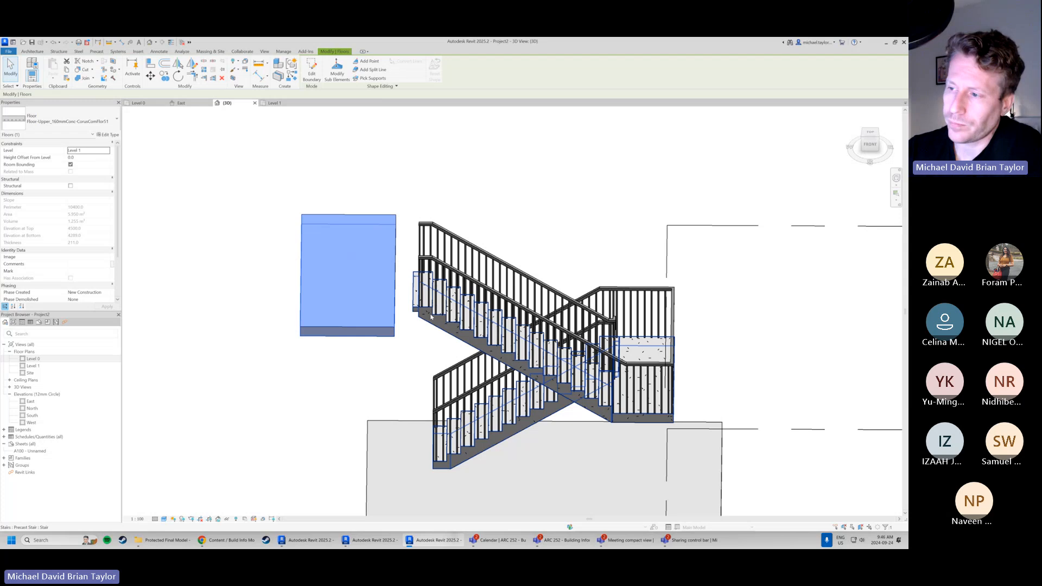
scroll(431, 317, up, 2)
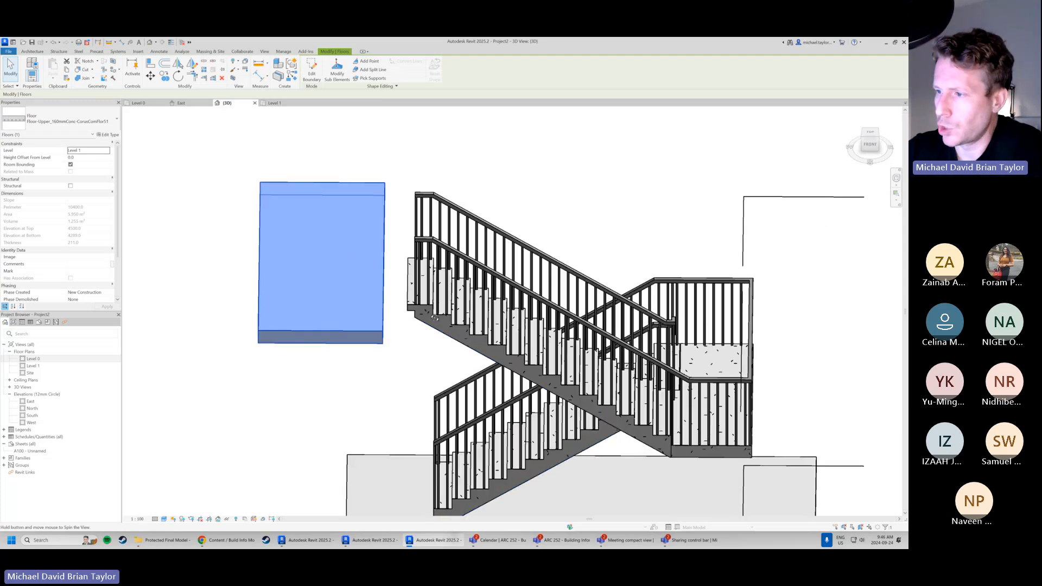
shift+middle_drag(431, 317, 422, 280)
scroll(446, 296, up, 1)
scroll(421, 279, up, 2)
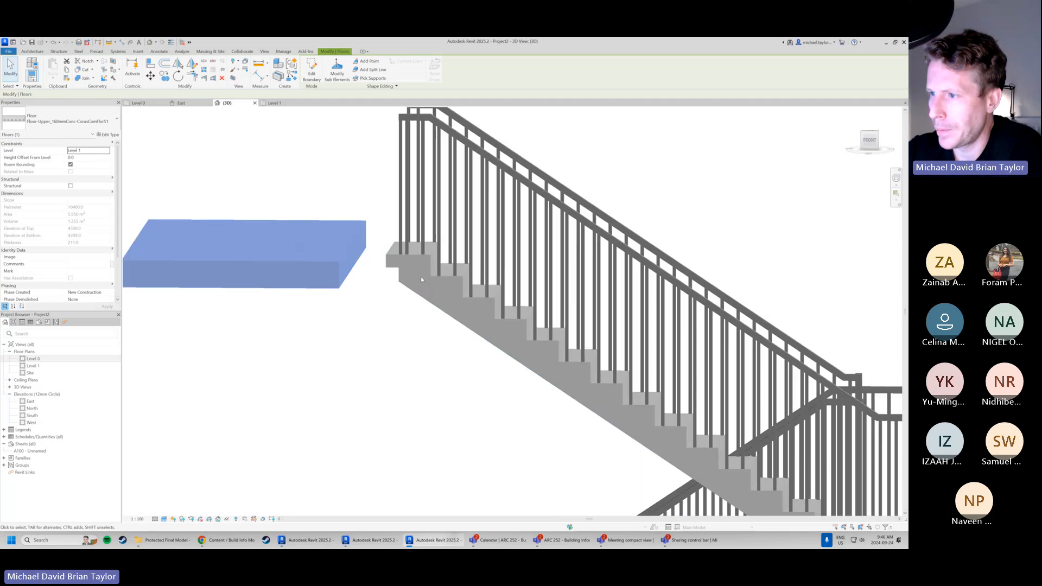
scroll(418, 279, down, 2)
shift+middle_drag(357, 245, 445, 304)
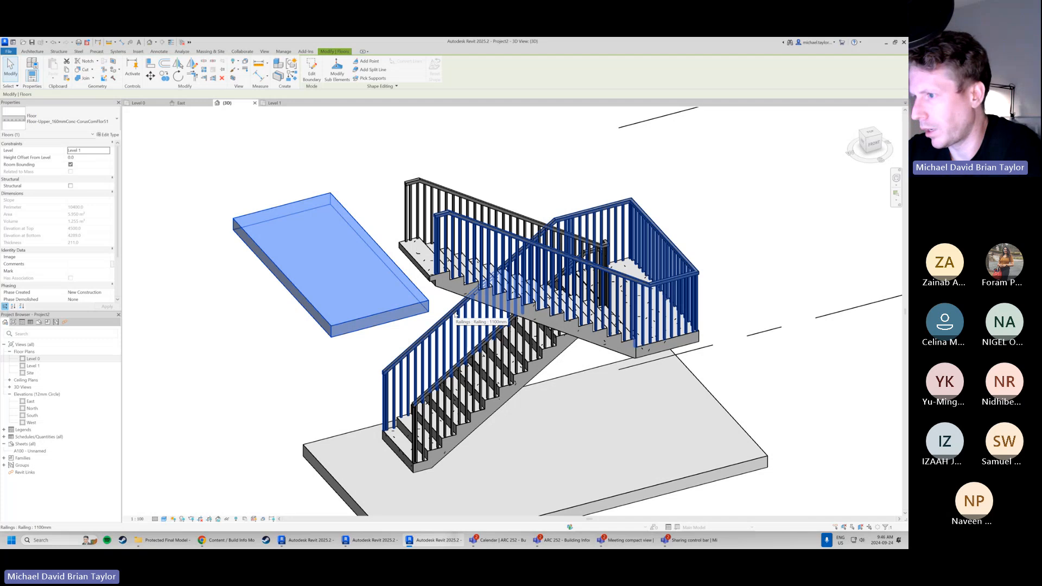
scroll(429, 295, down, 2)
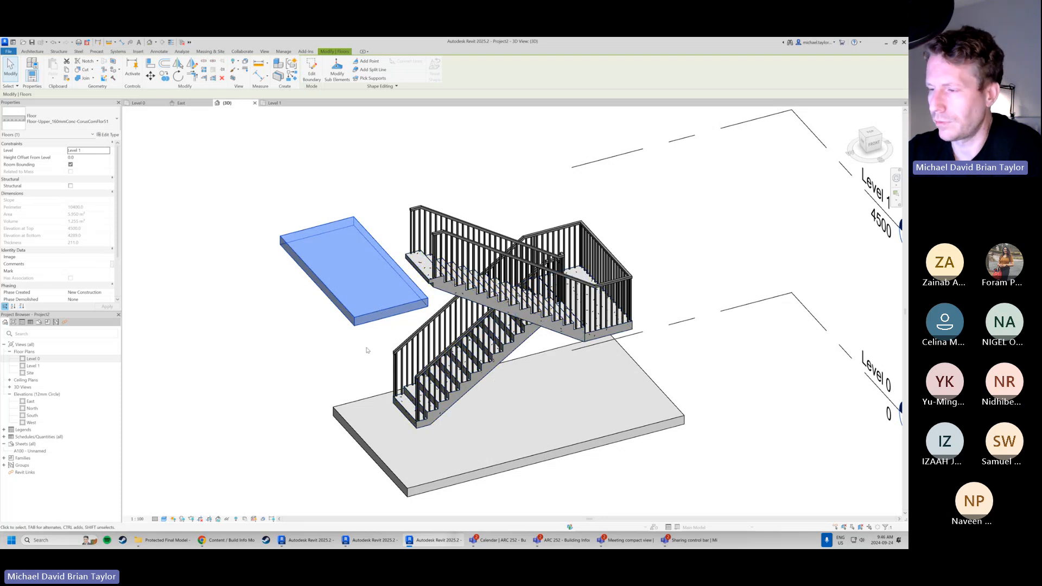
scroll(469, 270, up, 1)
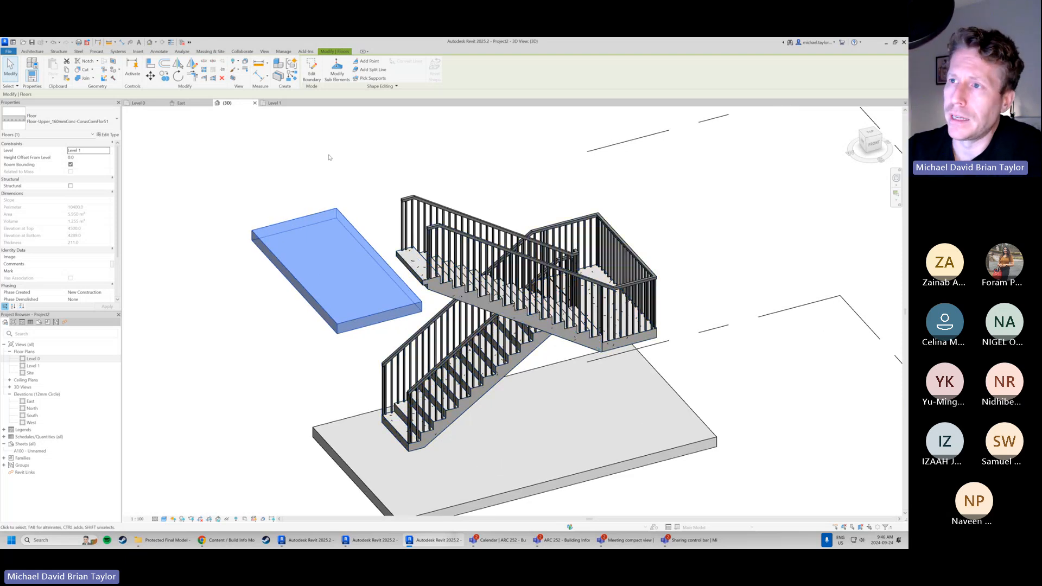
click(276, 105)
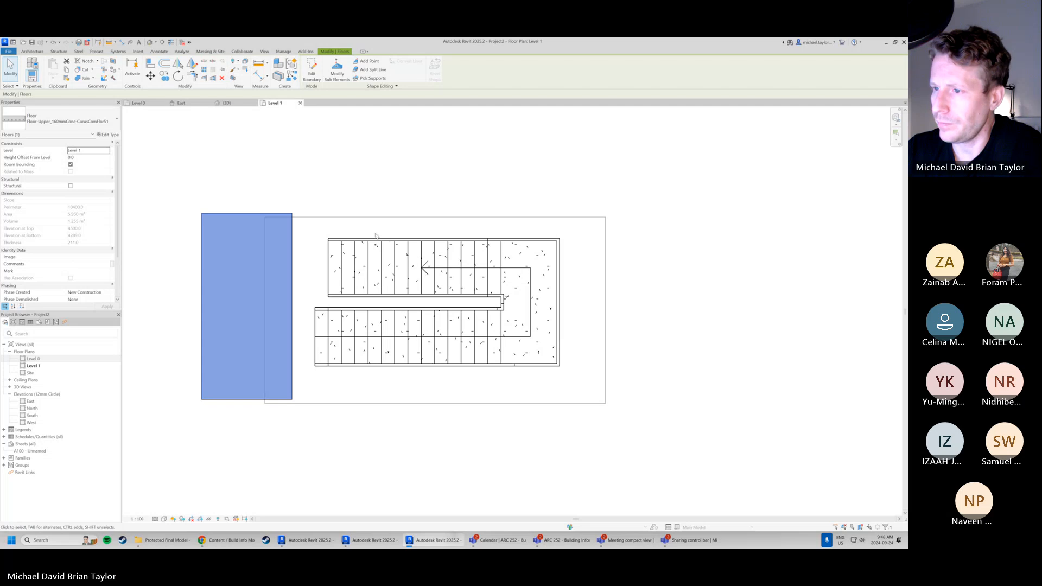
click(231, 103)
shift+middle_drag(386, 307, 421, 407)
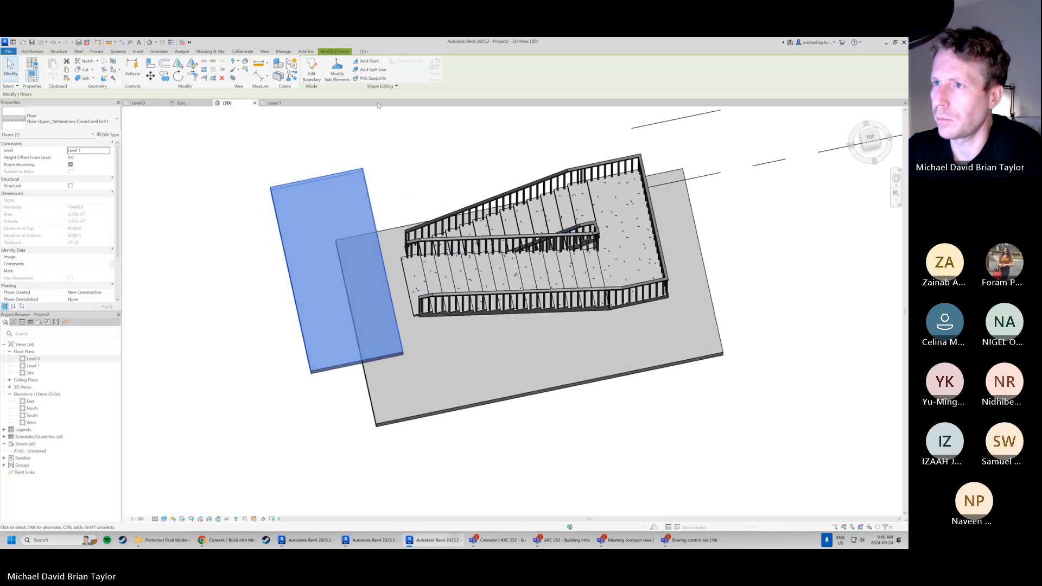
Move the stair horizontally in the Level 1 plan so its upper end meets the Level 1 floor's edge
click(280, 104)
scroll(344, 359, up, 1)
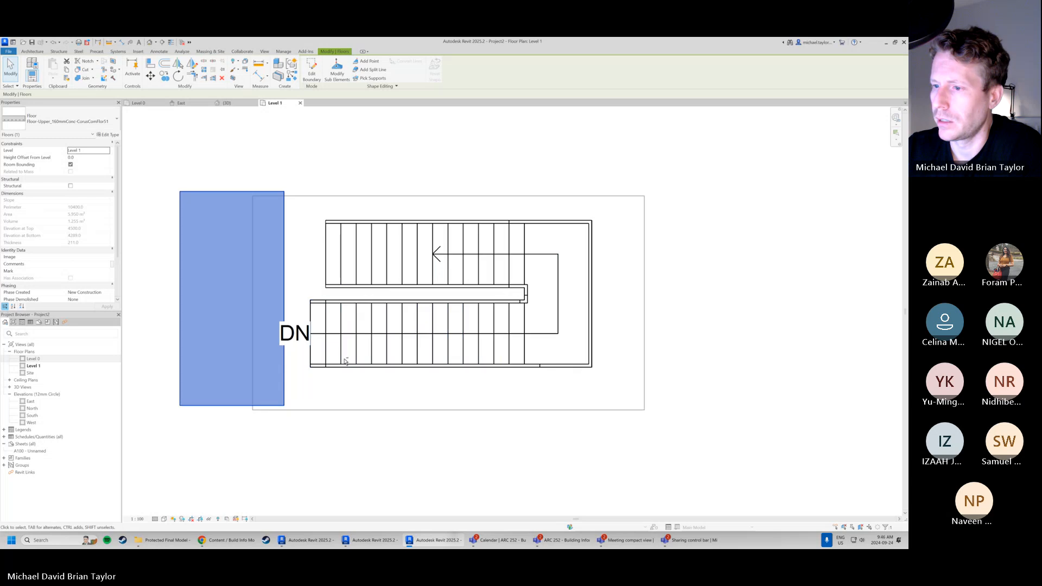
click(311, 308)
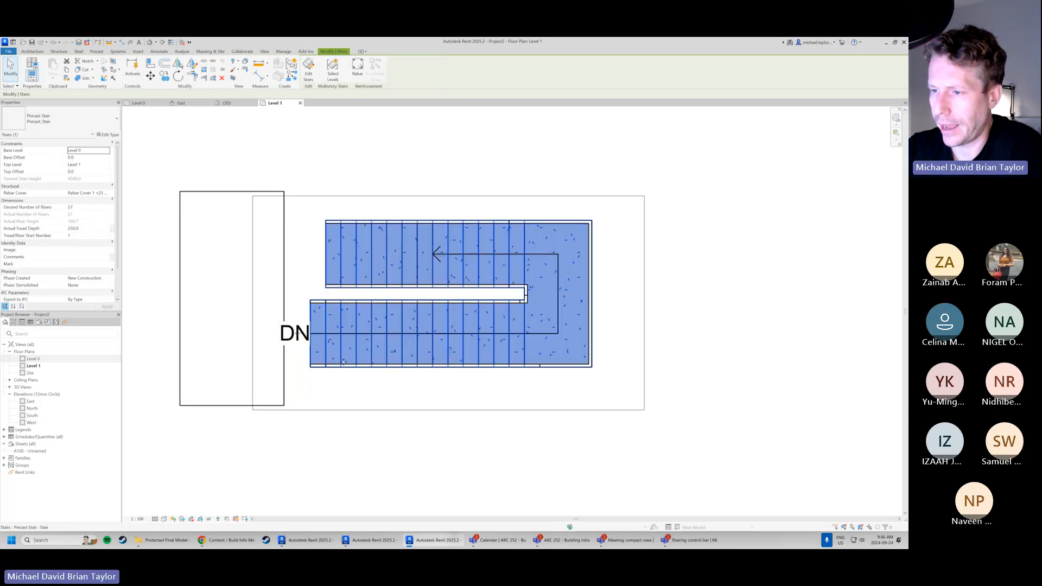
middle_drag(319, 365, 399, 332)
scroll(388, 277, up, 2)
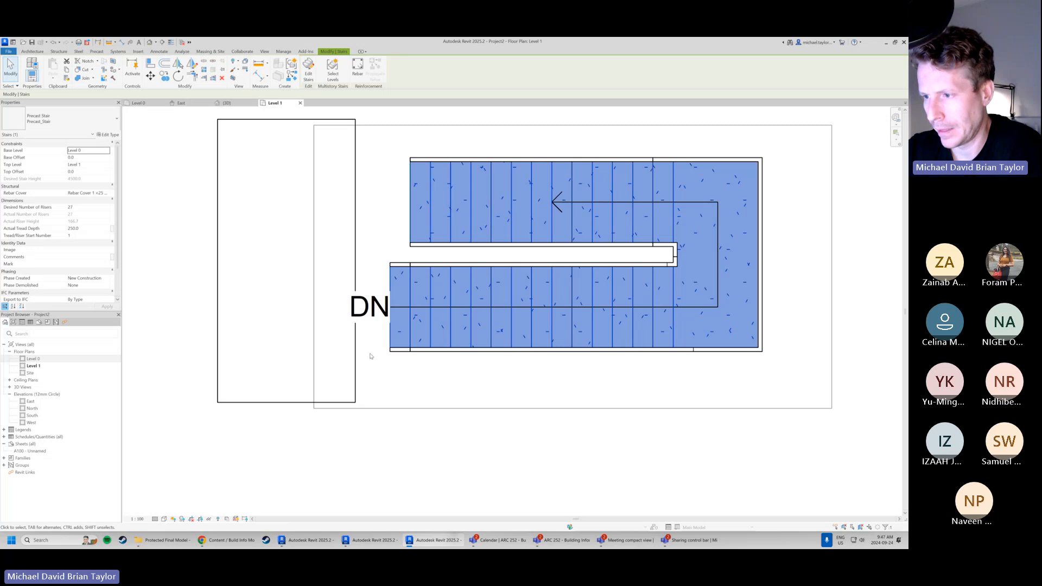
scroll(353, 358, up, 2)
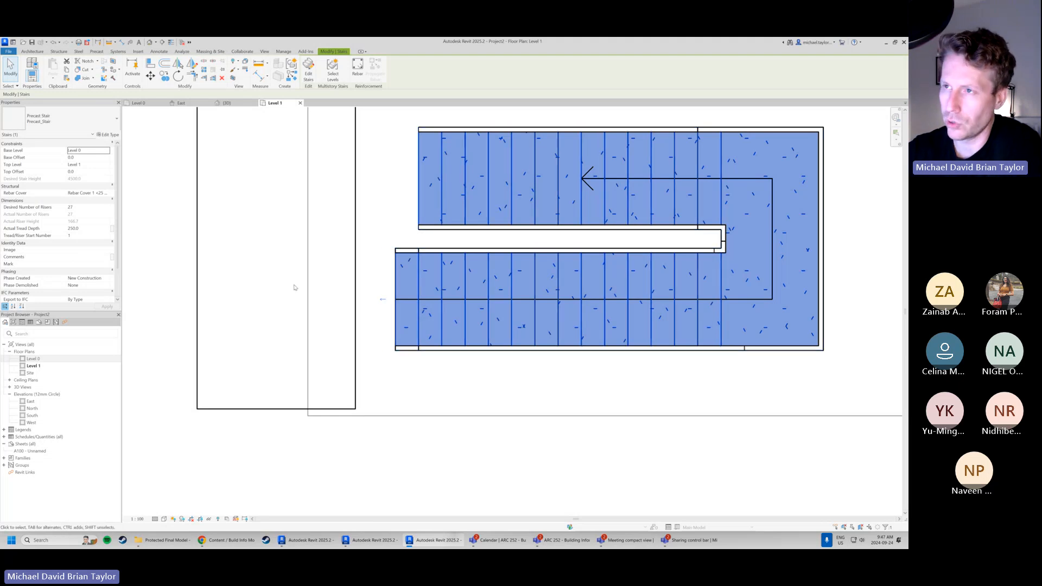
click(150, 78)
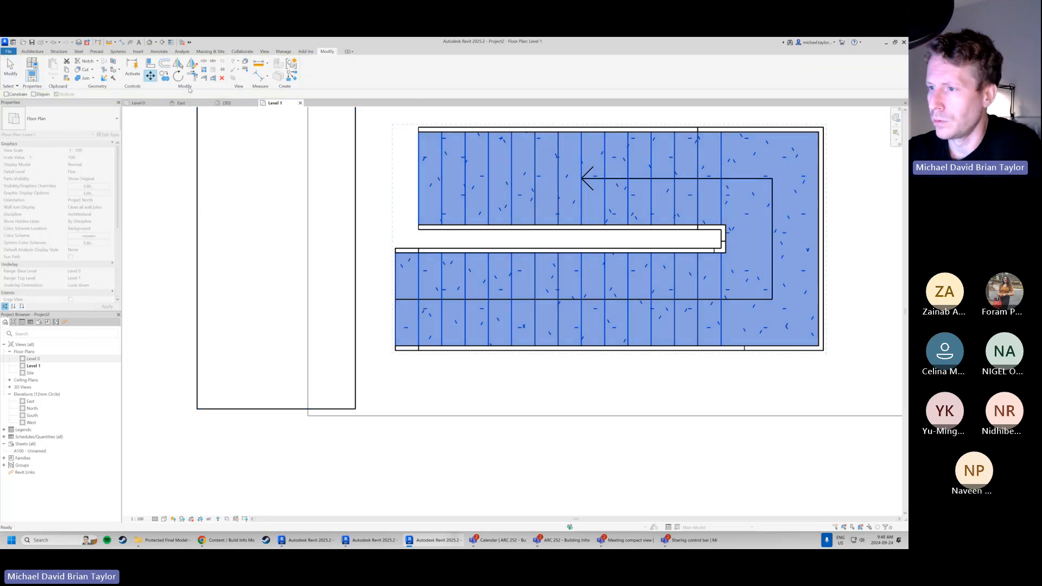
click(395, 280)
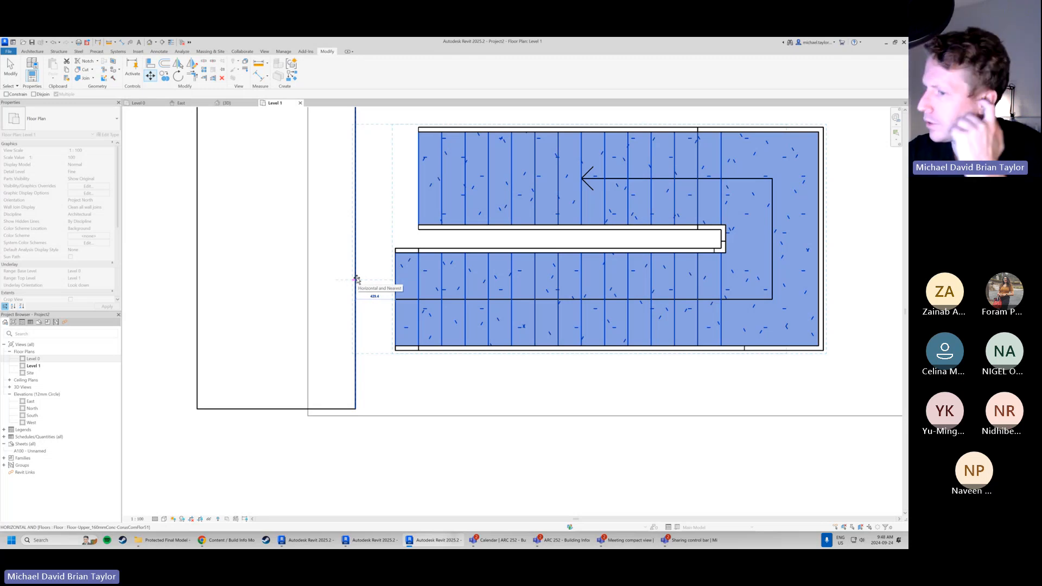
click(356, 280)
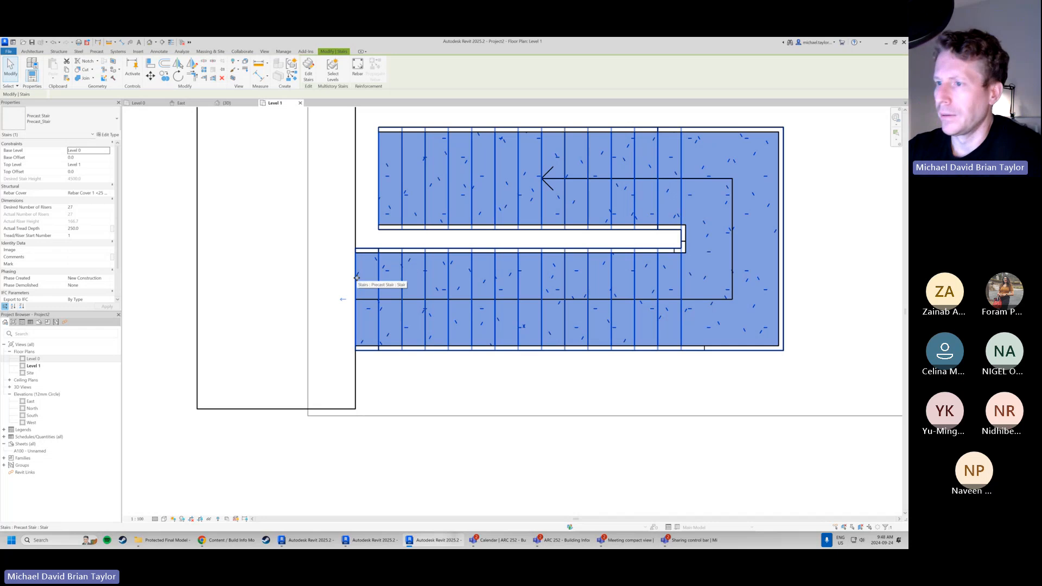
Check in the 3D view how the stair's top step meets the edge of the Level 1 floor
click(235, 104)
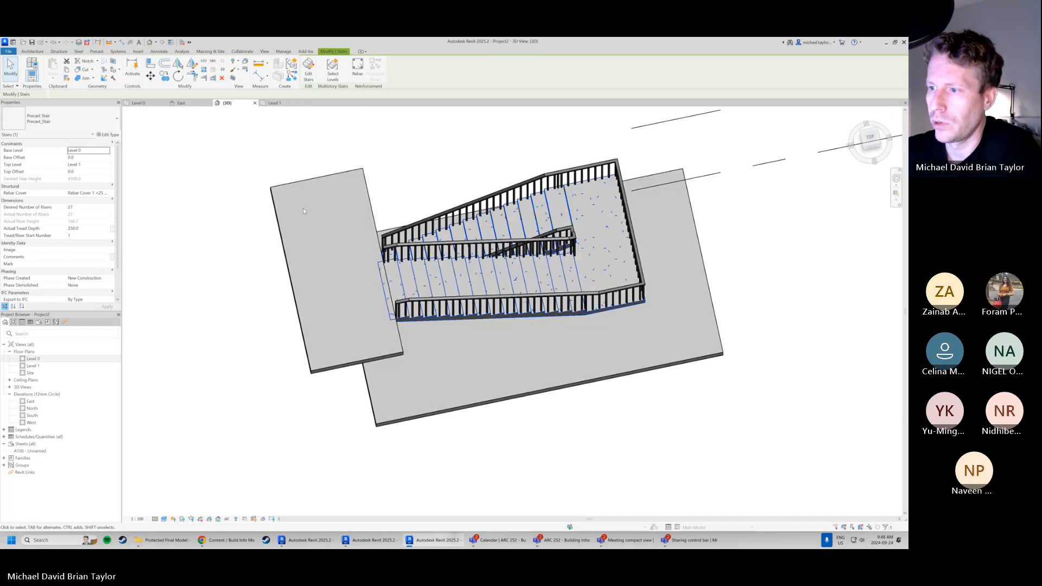
shift+middle_drag(303, 207, 481, 398)
scroll(481, 397, down, 2)
scroll(411, 312, up, 5)
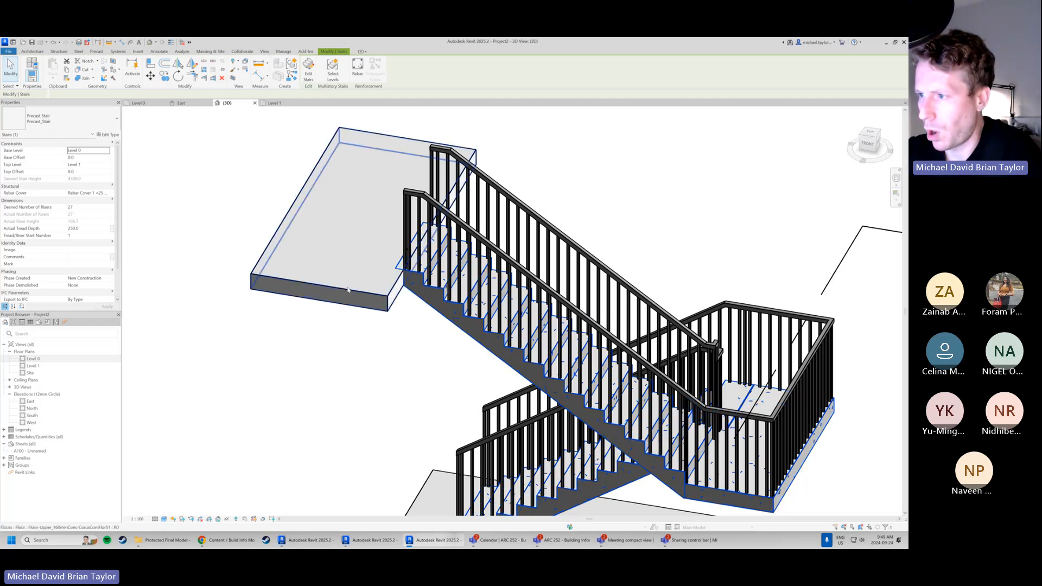
scroll(342, 344, down, 2)
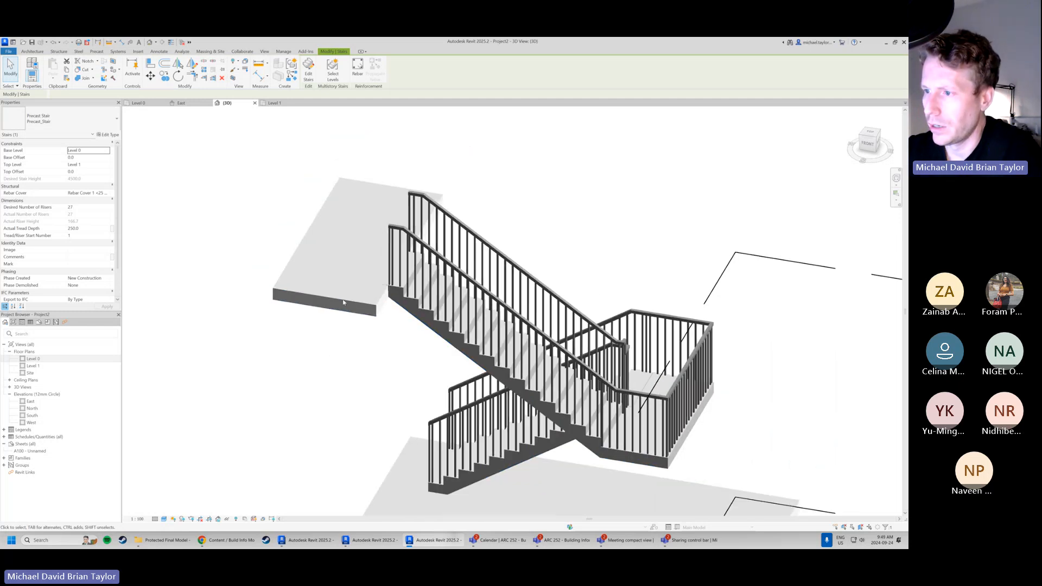
shift+middle_drag(357, 281, 335, 265)
scroll(377, 261, up, 2)
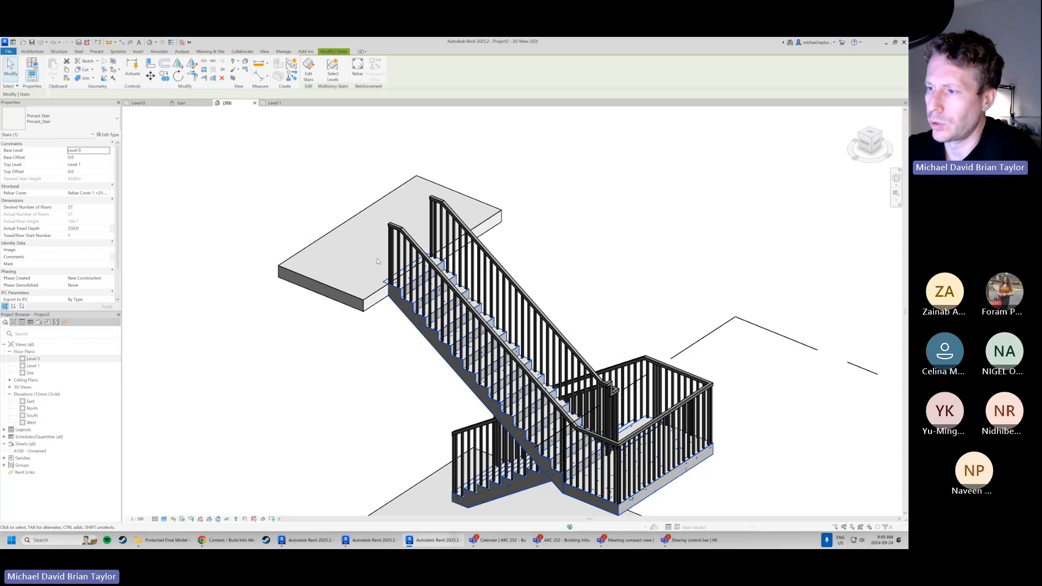
Review the whole stair with its railings and both floors from opposite sides in the 3D view
shift+middle_drag(377, 261, 226, 375)
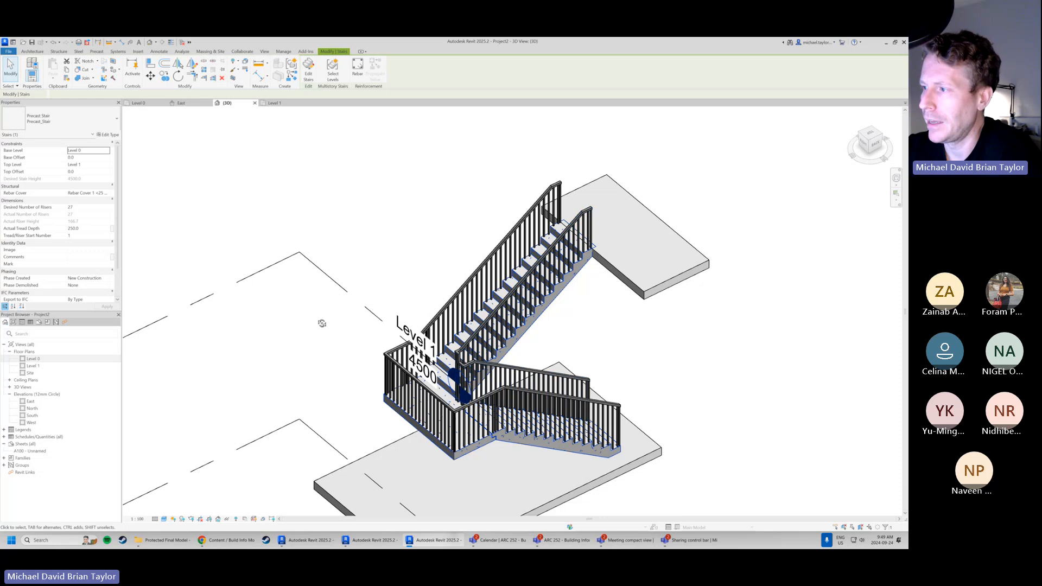
shift+middle_drag(320, 324, 412, 329)
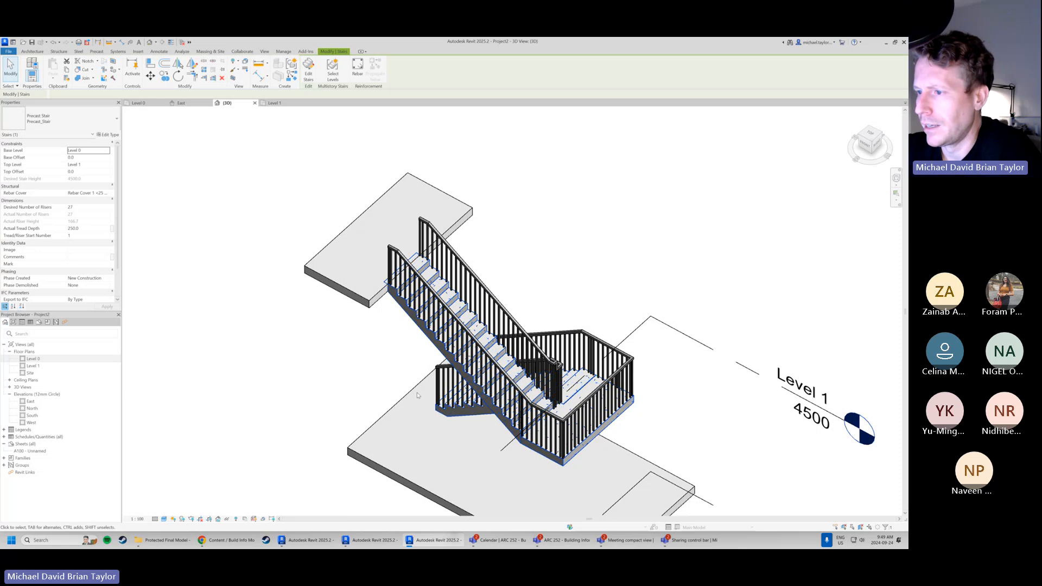
scroll(352, 285, down, 1)
scroll(515, 381, up, 1)
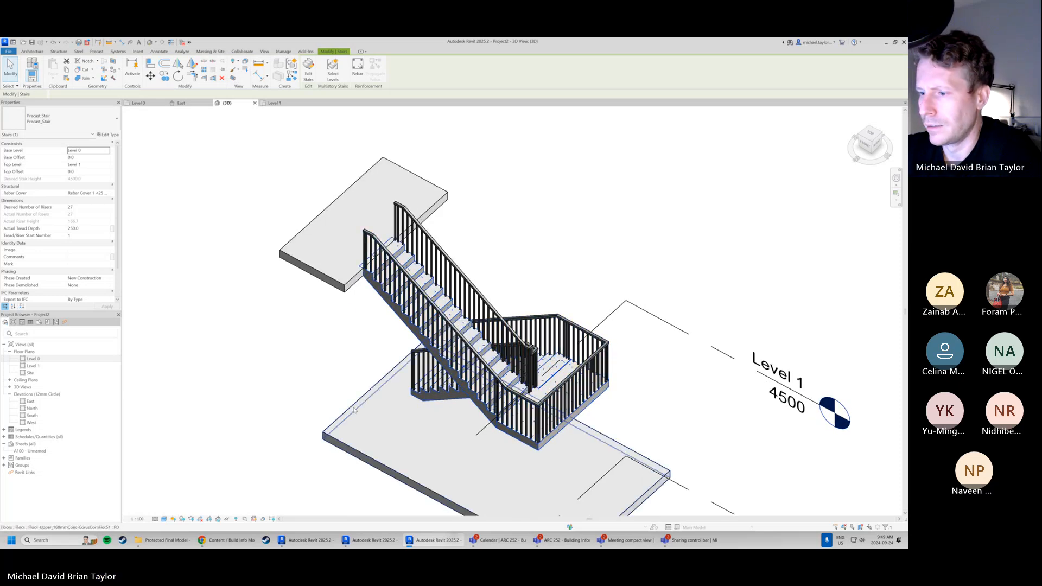
scroll(332, 307, down, 1)
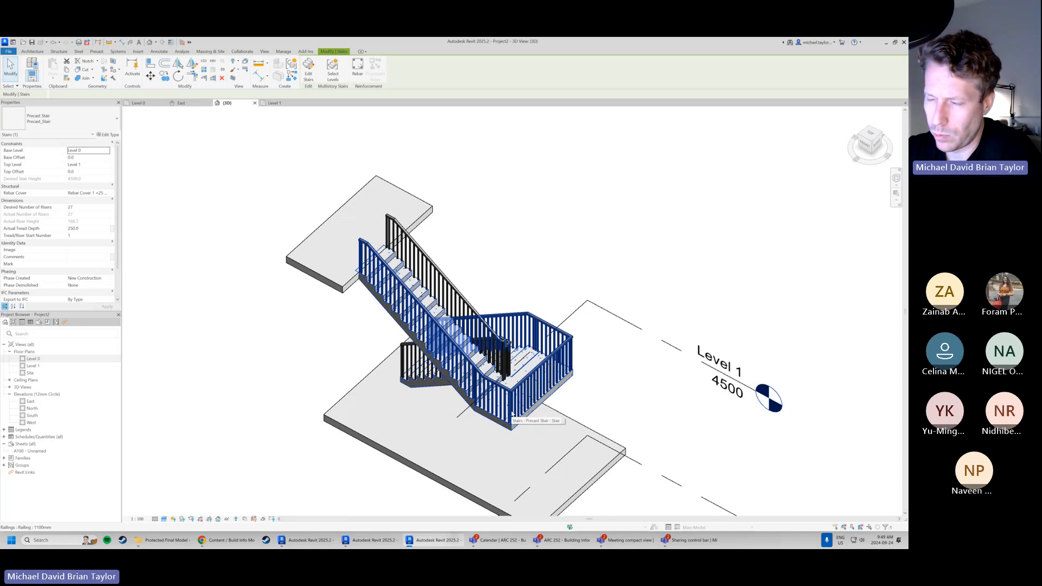
Review how the stair is represented in the Level 0 and Level 1 floor plans
shift+middle_drag(512, 414, 442, 416)
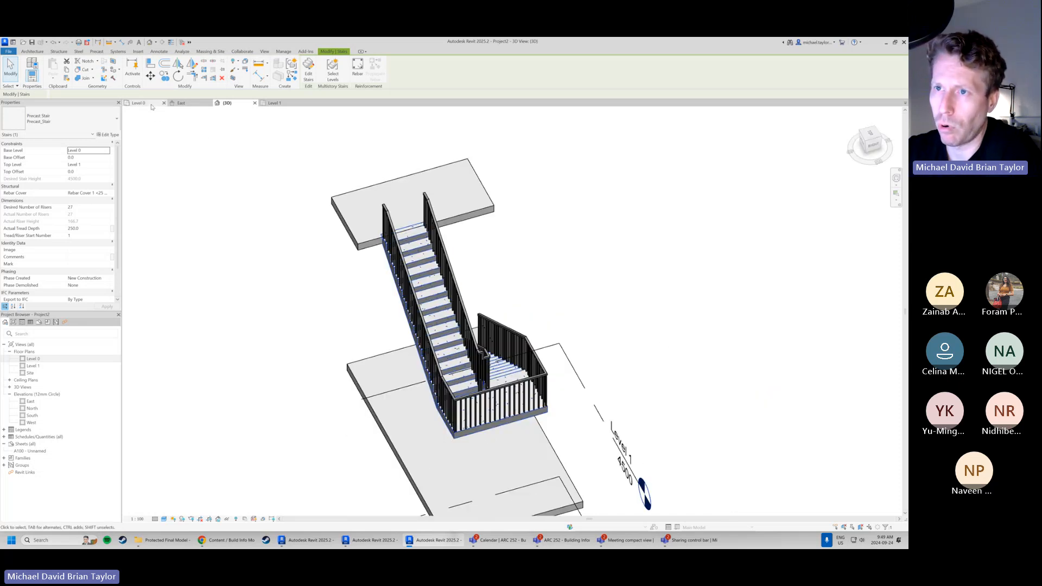
click(138, 103)
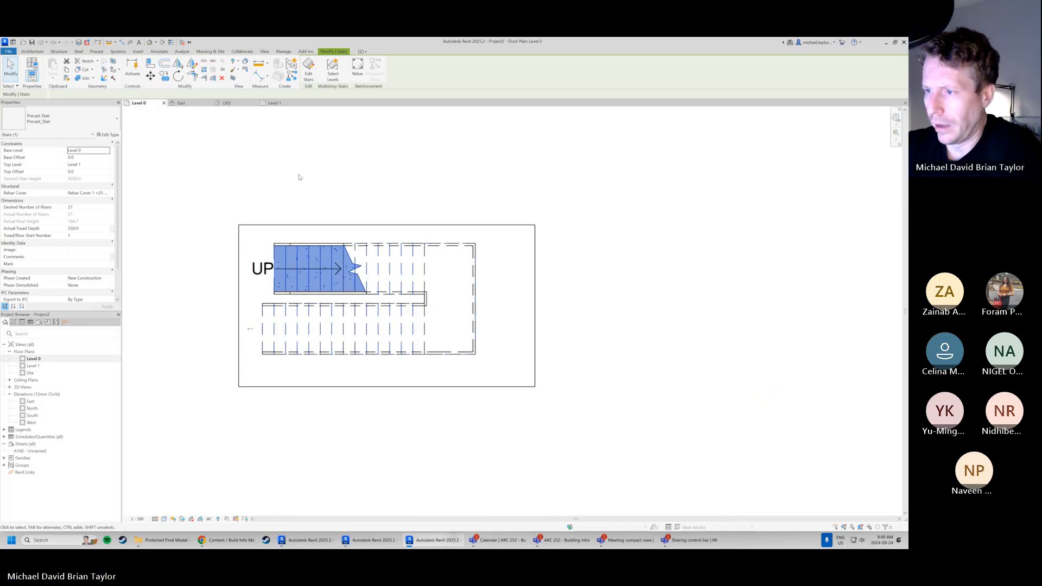
click(259, 372)
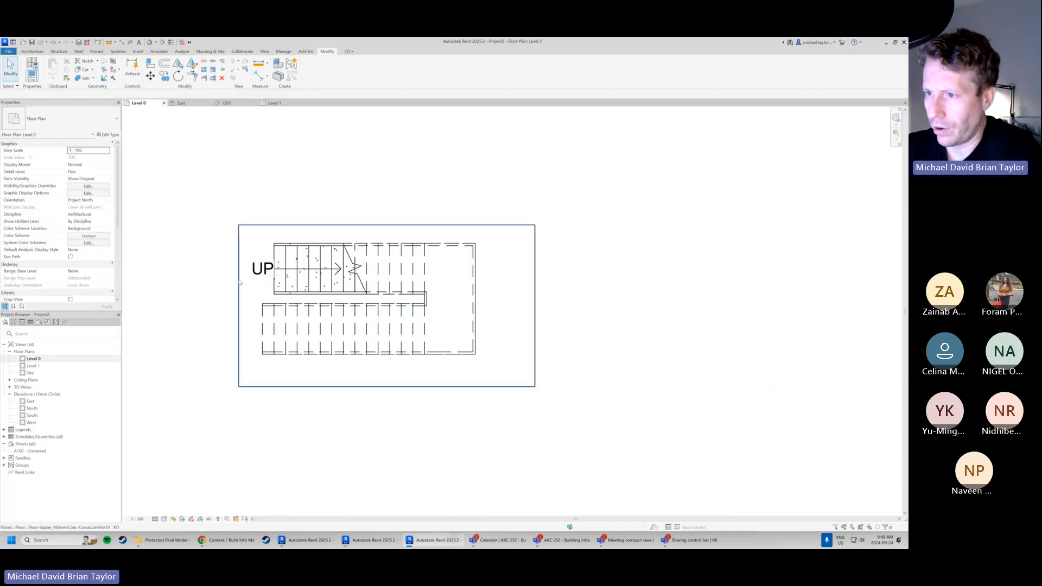
click(274, 102)
scroll(413, 290, down, 3)
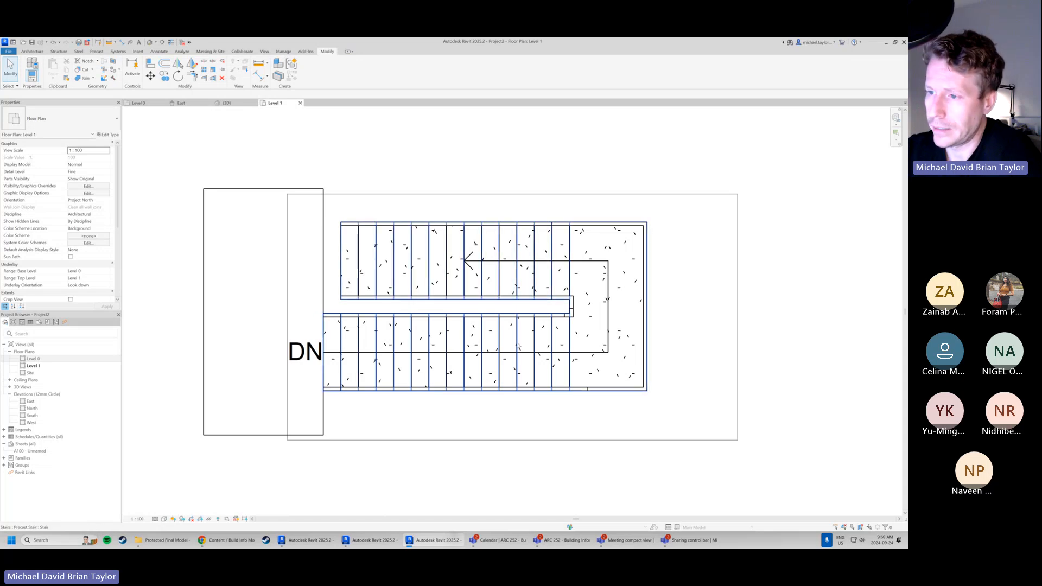
scroll(489, 358, down, 1)
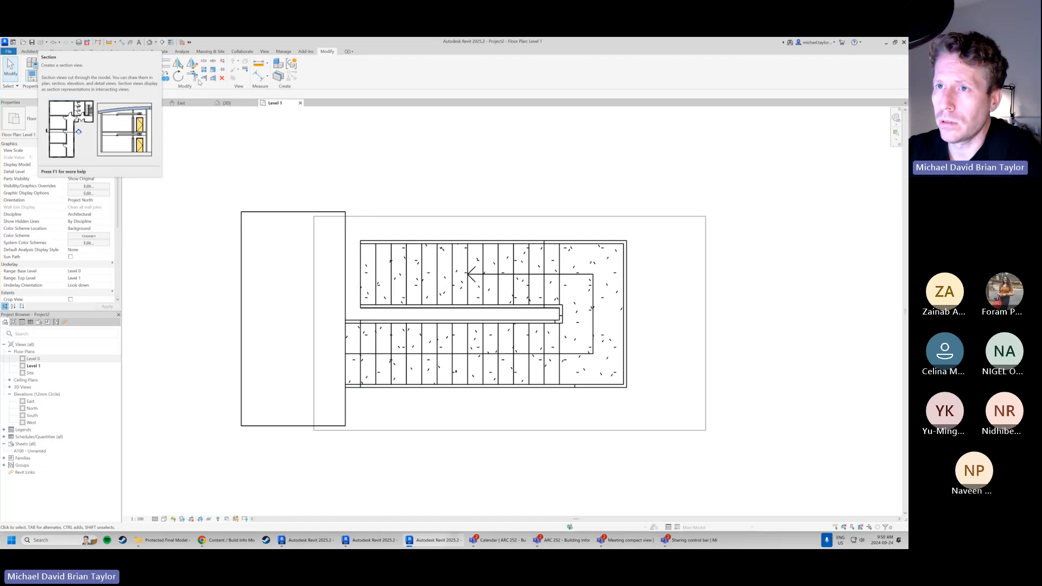
Draw a building section in the Level 1 plan lengthwise through the upper stair flight, spanning both floors
click(264, 51)
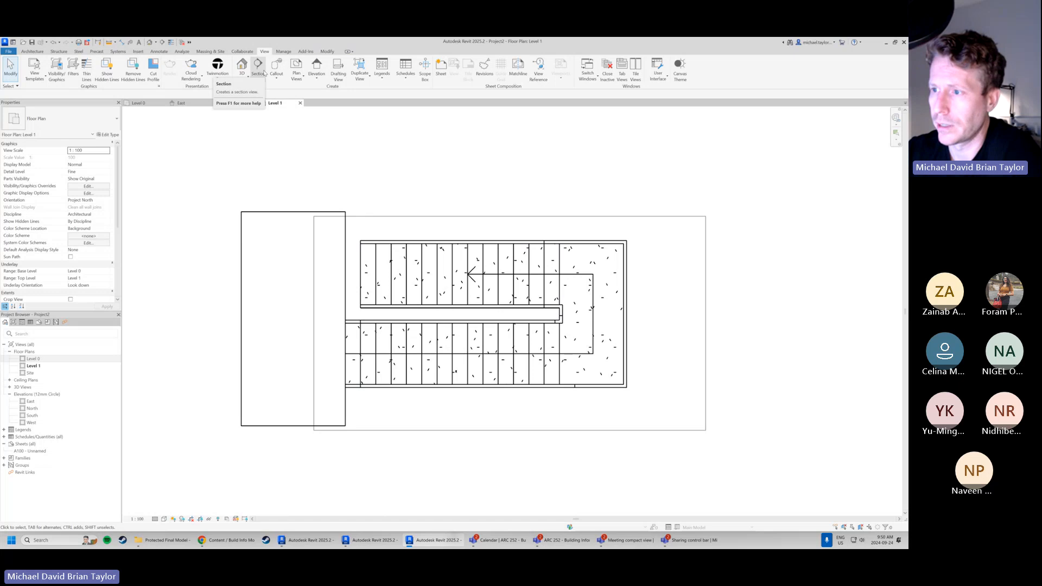
click(259, 69)
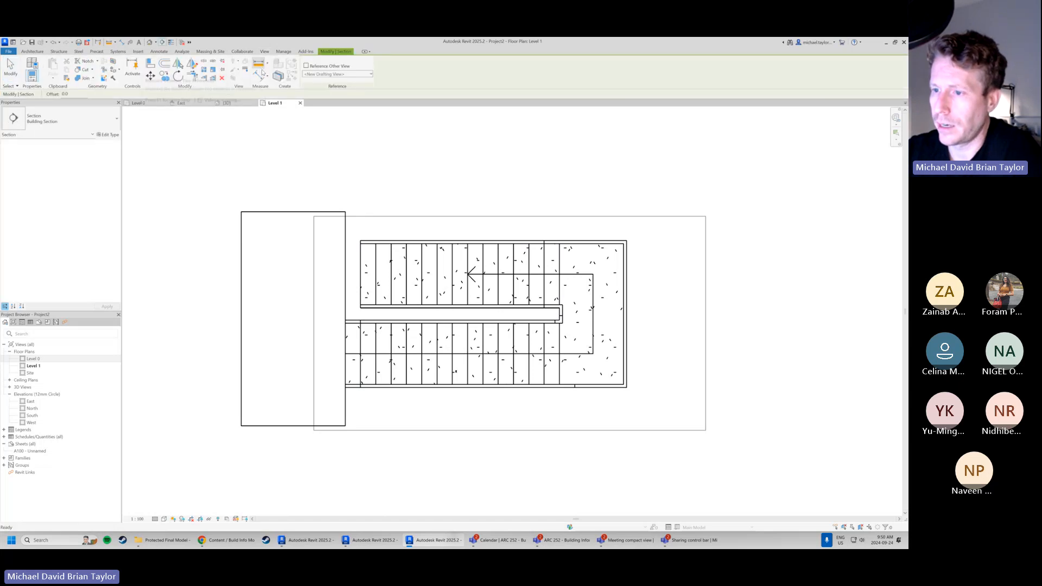
scroll(438, 318, down, 1)
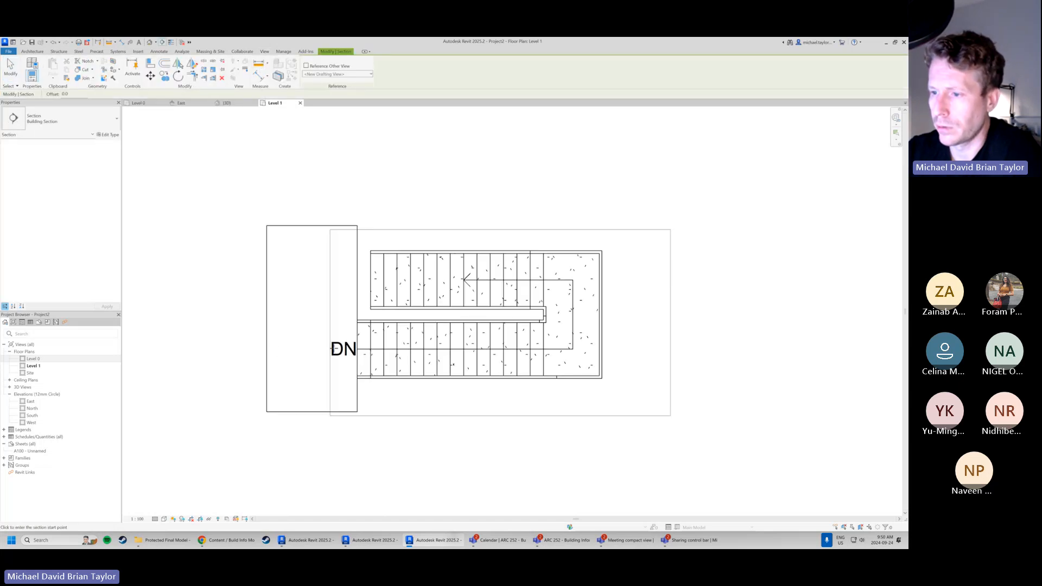
click(250, 342)
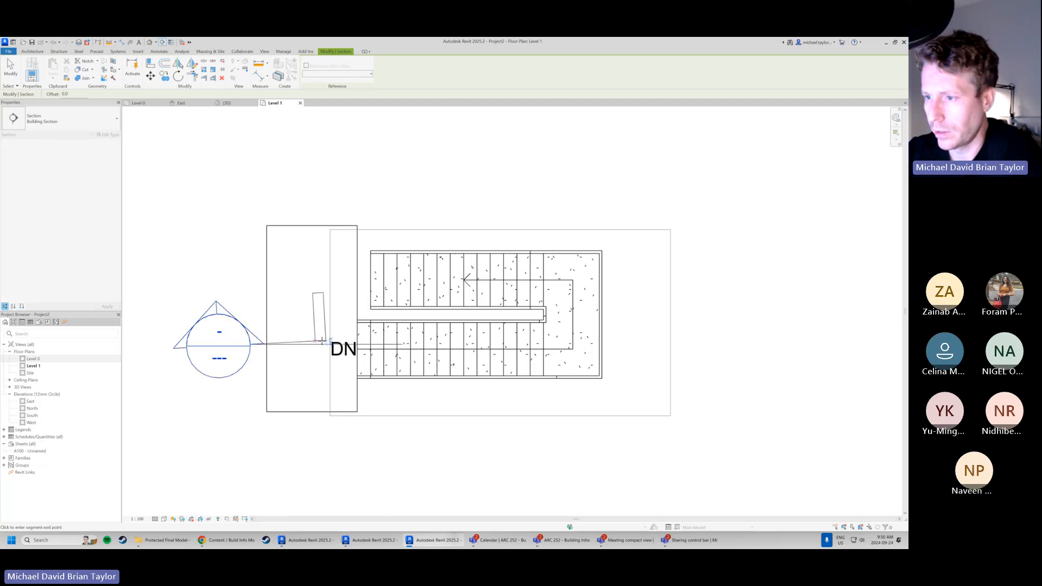
click(694, 343)
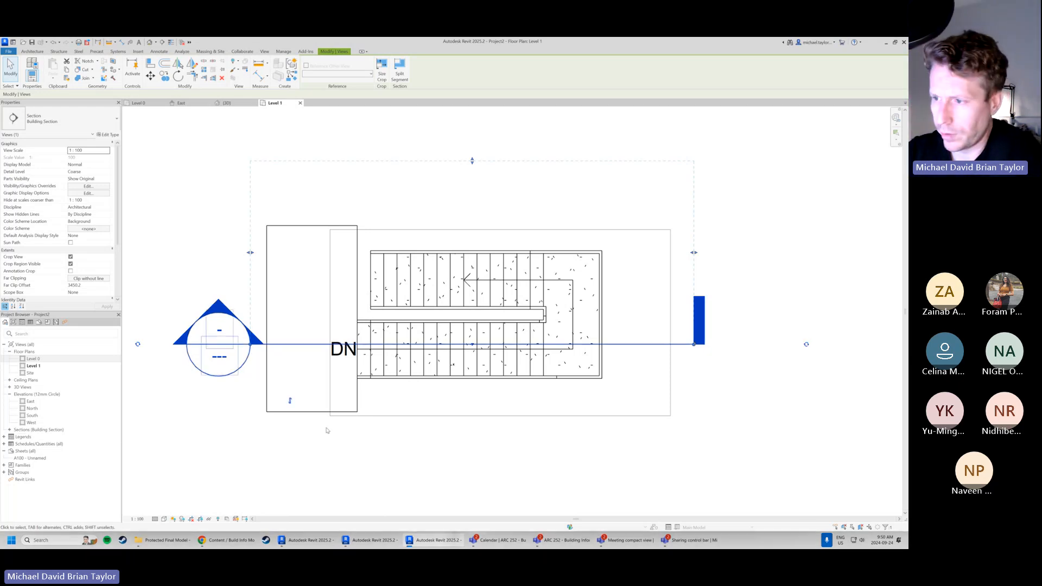
Open the new Section 1 view and extend its crop region upward to leave more space above the top railing
click(9, 430)
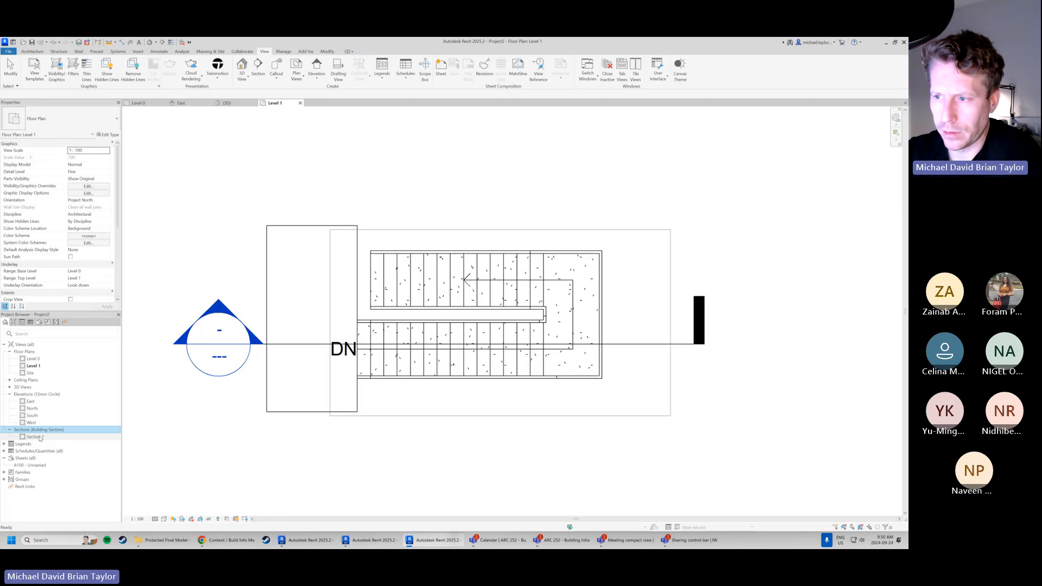
double_click(34, 436)
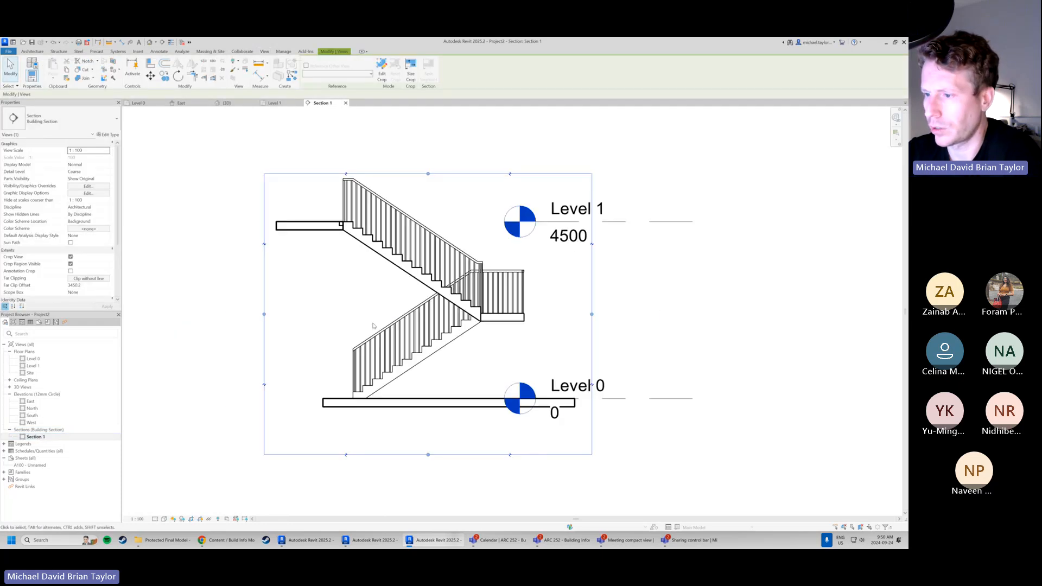
drag(428, 174, 428, 140)
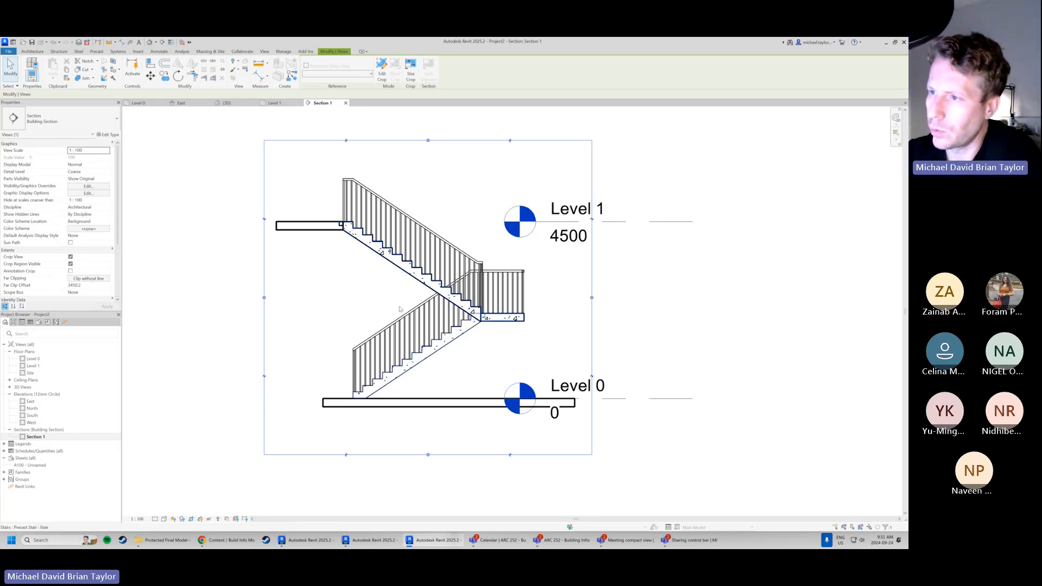
Examine in section how the stair's top end connects to the Level 1 floor, and review the whole stair in 3D
scroll(443, 449, down, 1)
scroll(361, 234, up, 3)
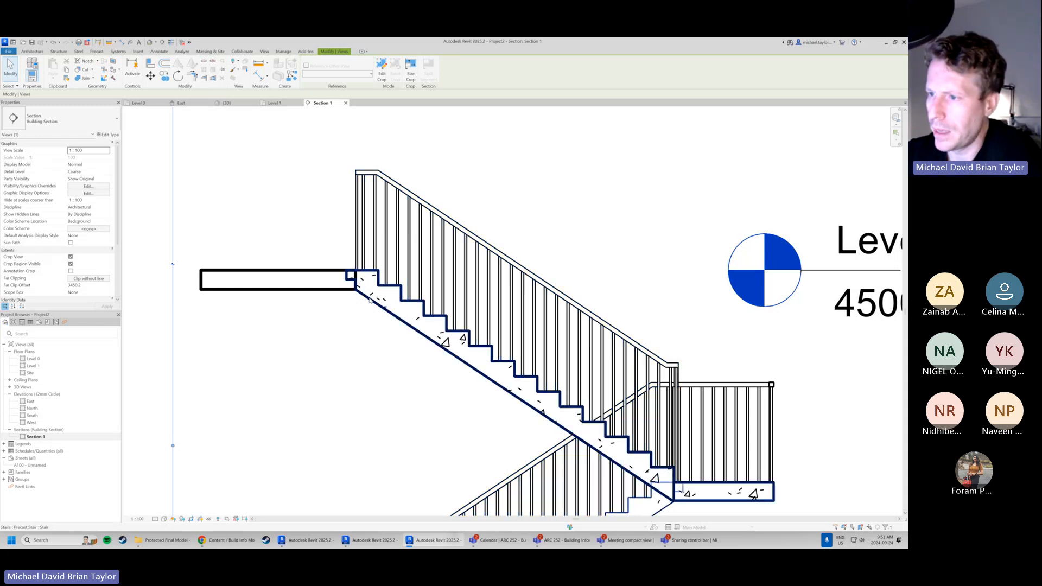
click(369, 300)
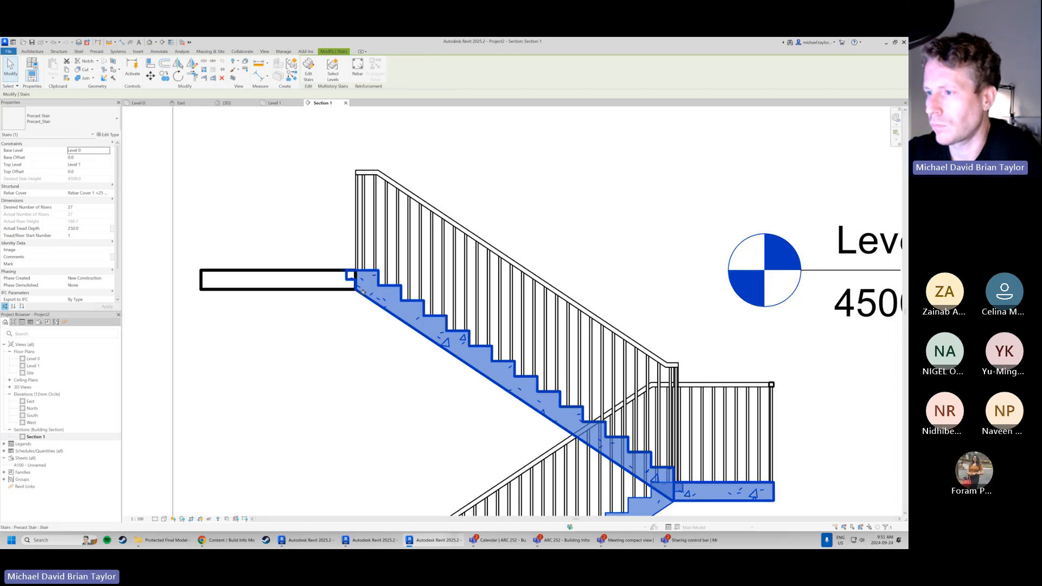
scroll(350, 307, up, 3)
scroll(341, 307, up, 1)
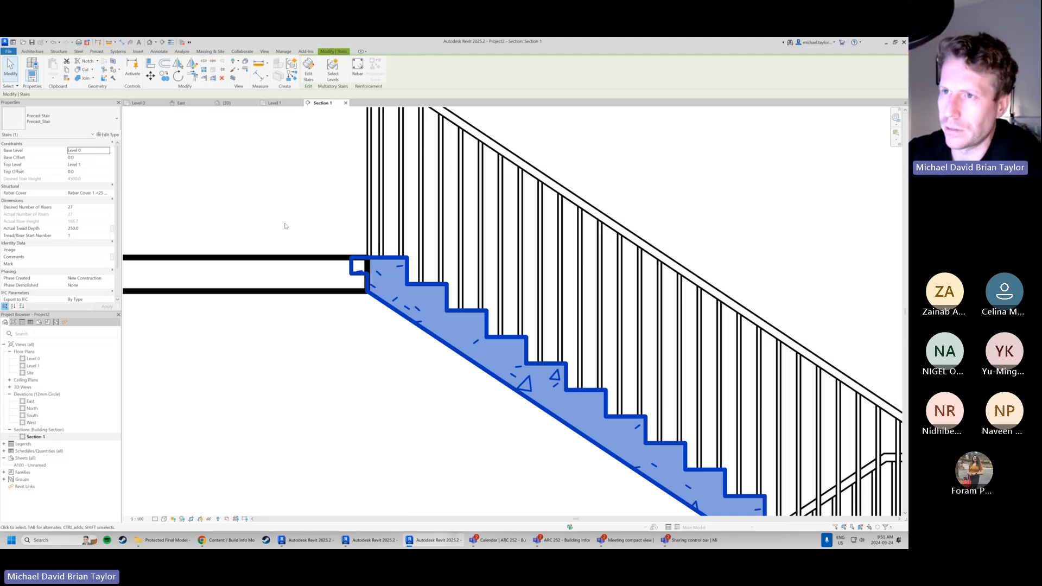
scroll(285, 225, down, 2)
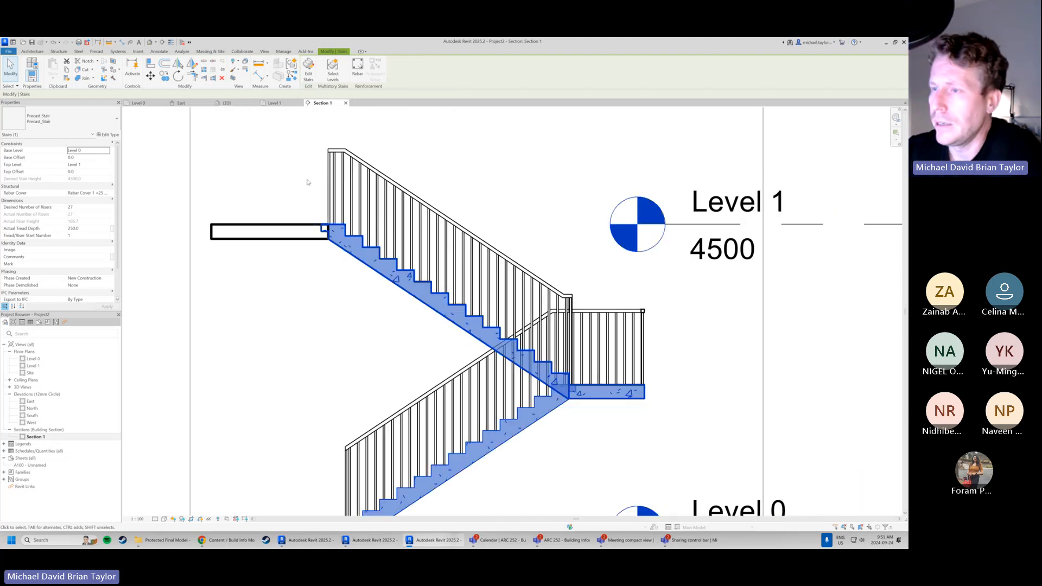
click(236, 105)
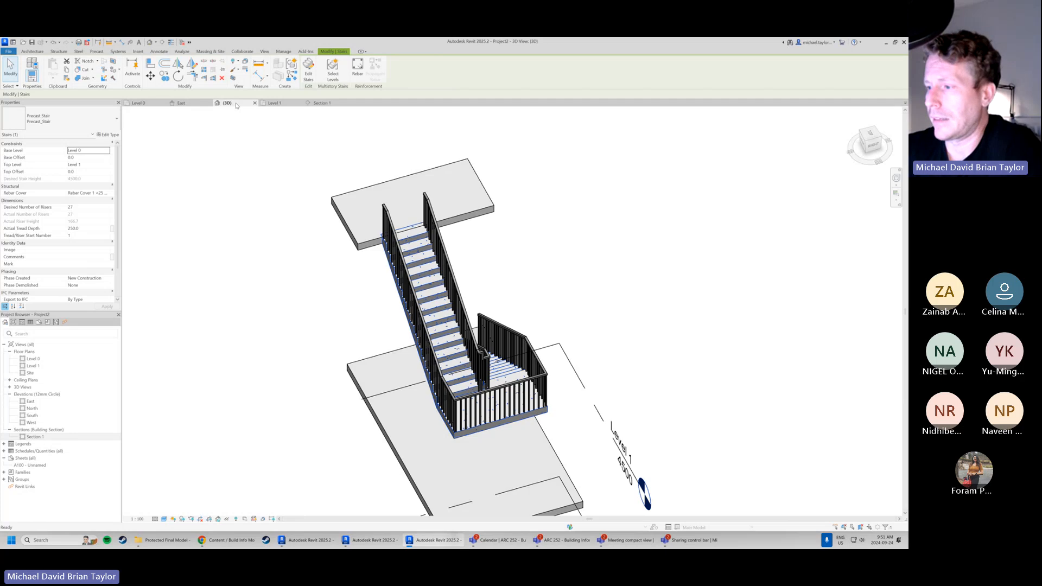
shift+middle_drag(435, 347, 389, 318)
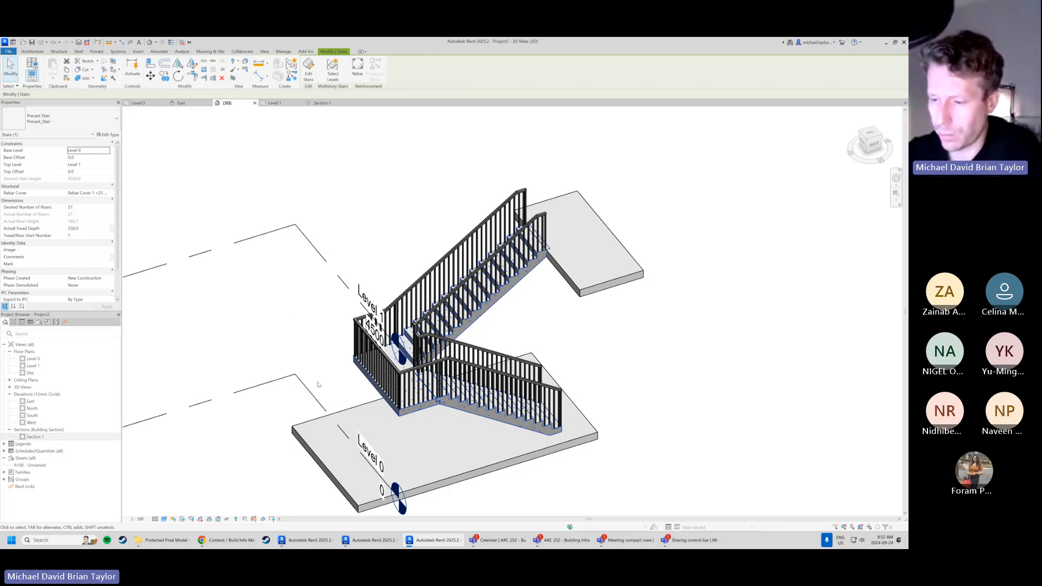
Switch to the Office Building Final Model project and examine its basement stair in the sectioned 3D view
mouse_move(319, 545)
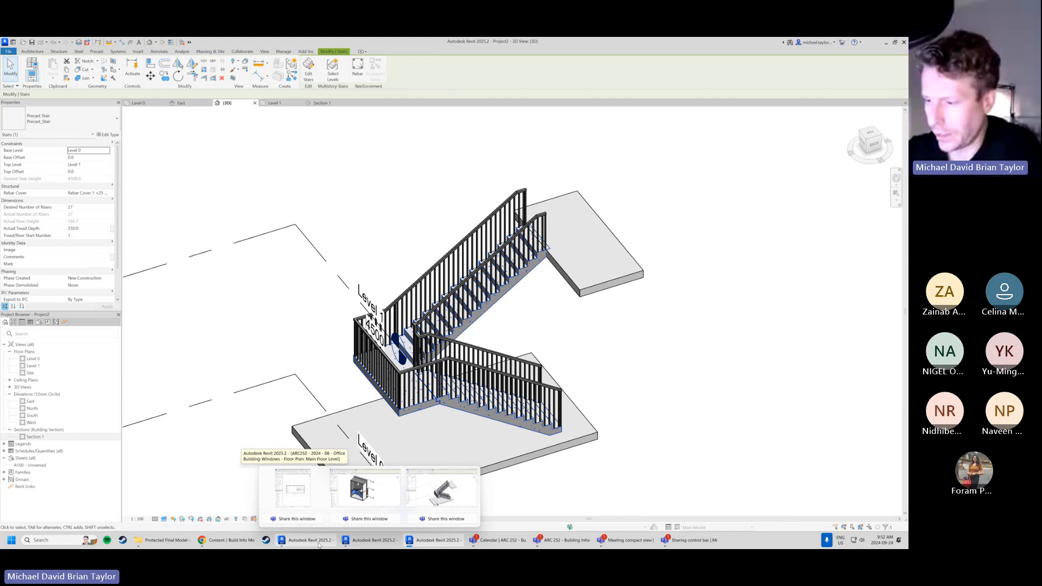
click(387, 502)
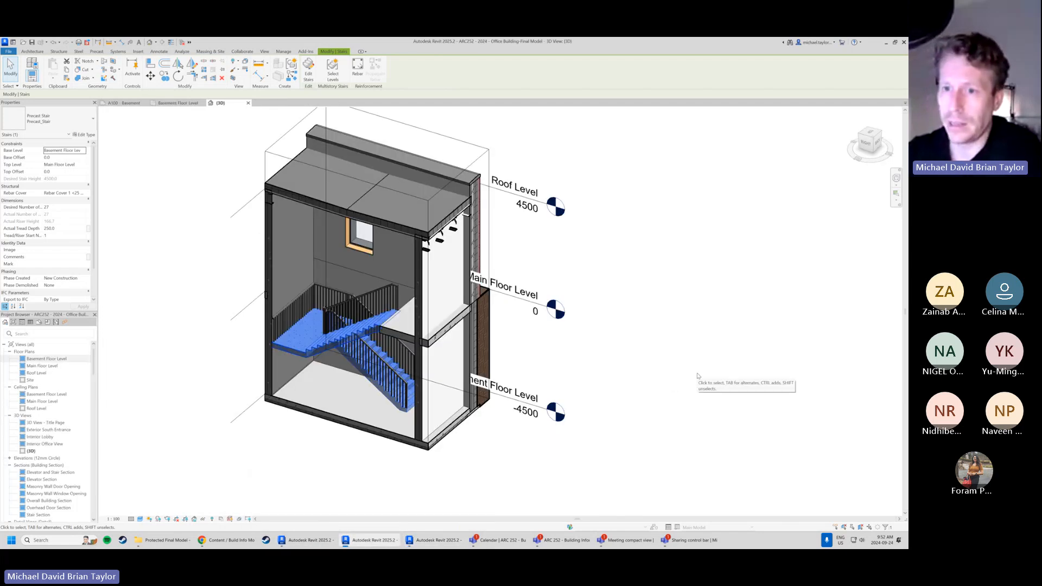
click(672, 374)
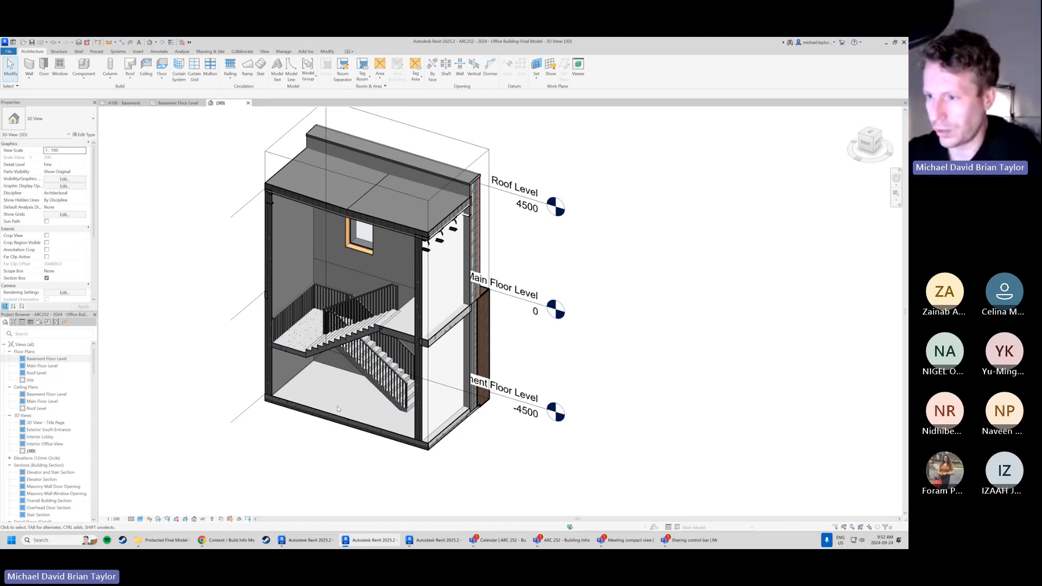
scroll(278, 408, up, 2)
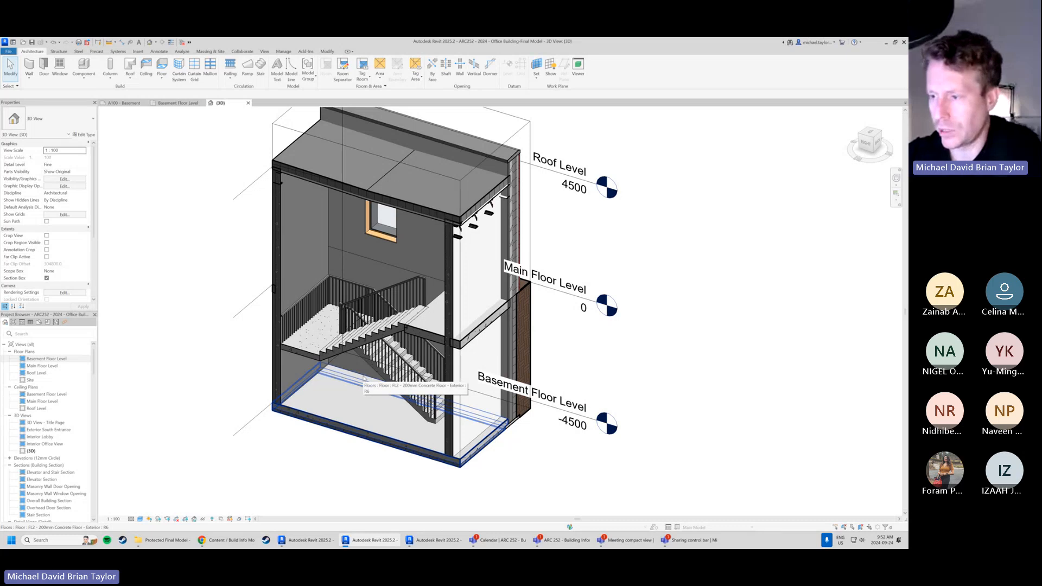
shift+middle_drag(363, 379, 389, 349)
scroll(381, 266, up, 1)
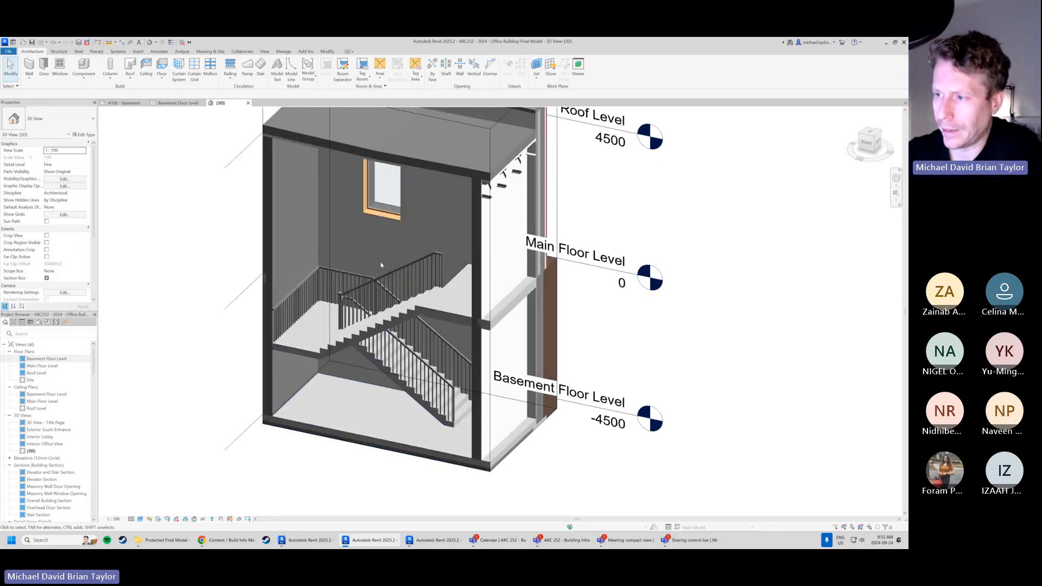
scroll(482, 285, up, 1)
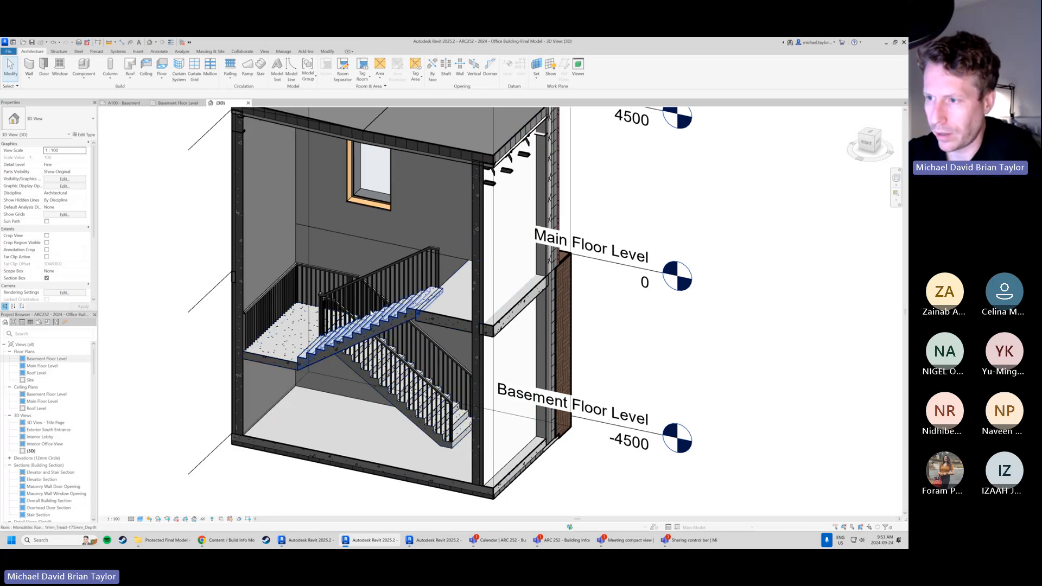
Inspect the basement stair's available types and instance properties, and check the properties of its outer and inner railings
click(426, 430)
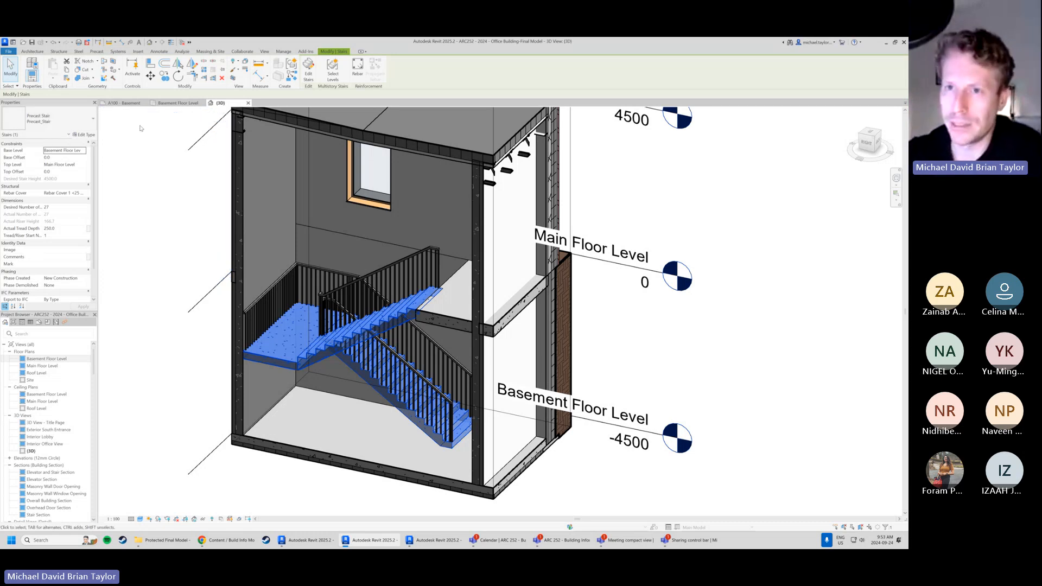
click(78, 115)
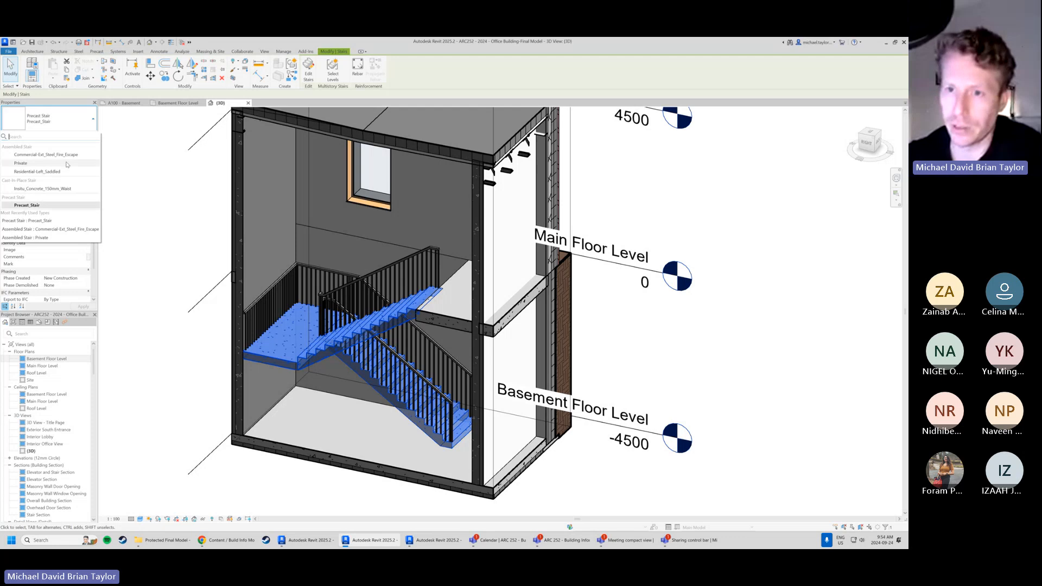
click(160, 221)
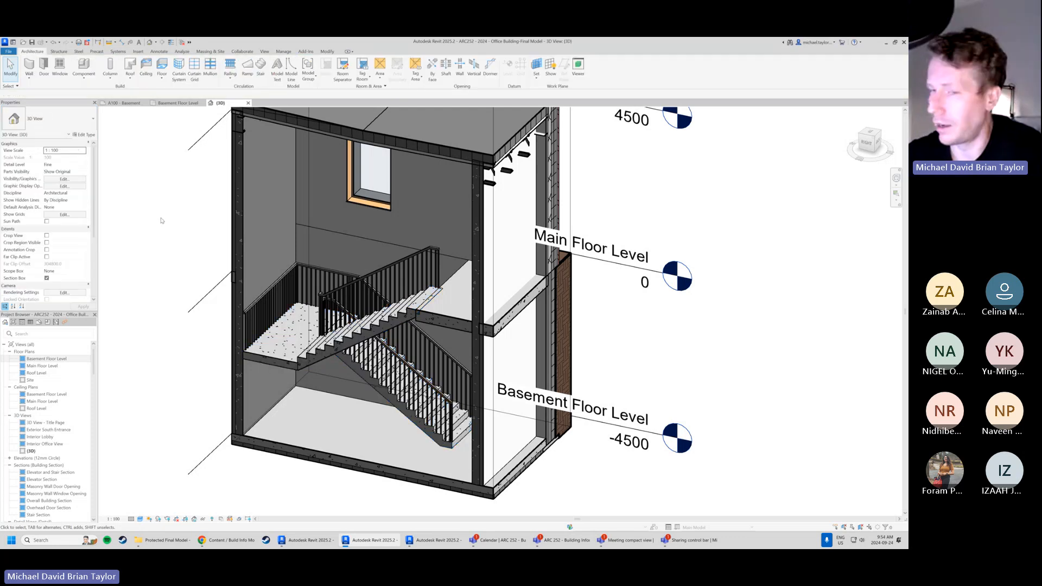
click(278, 363)
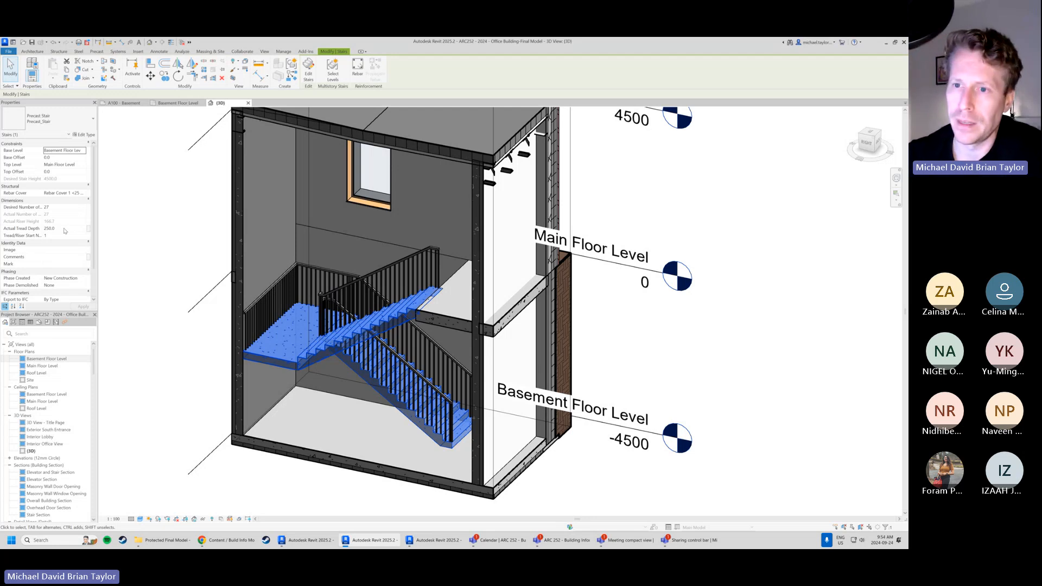
scroll(64, 230, down, 2)
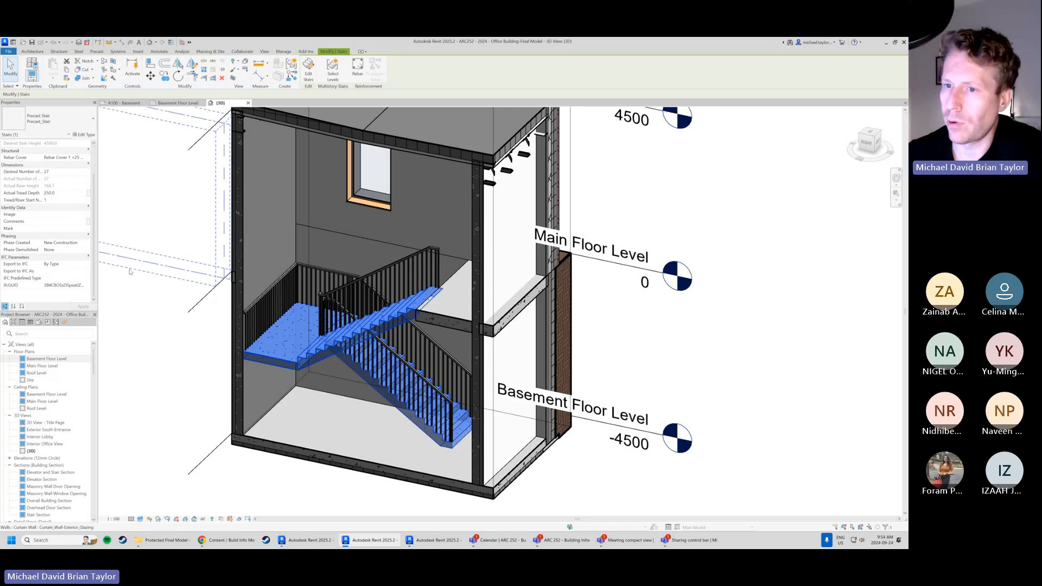
click(291, 272)
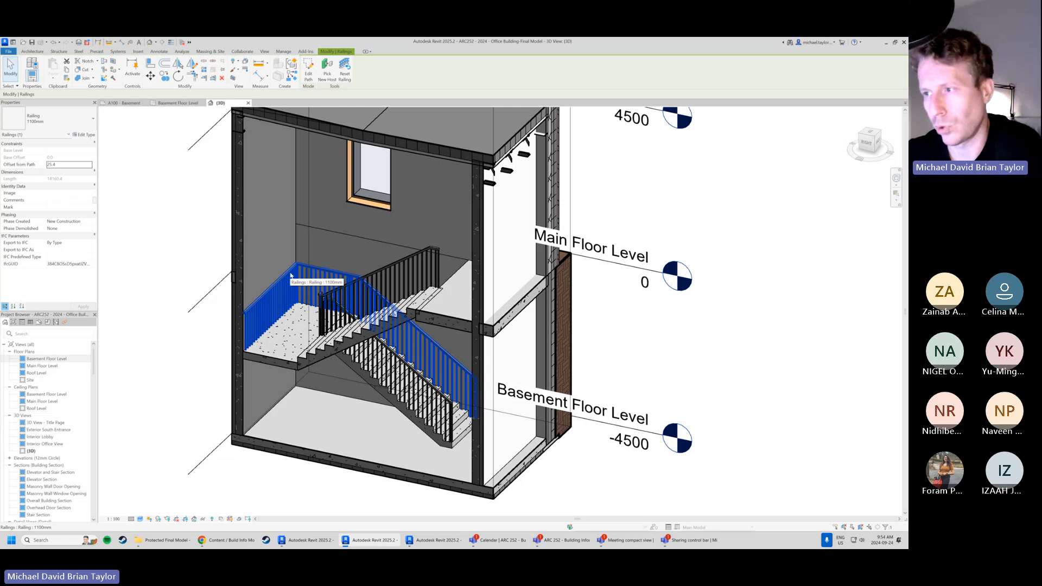
click(395, 267)
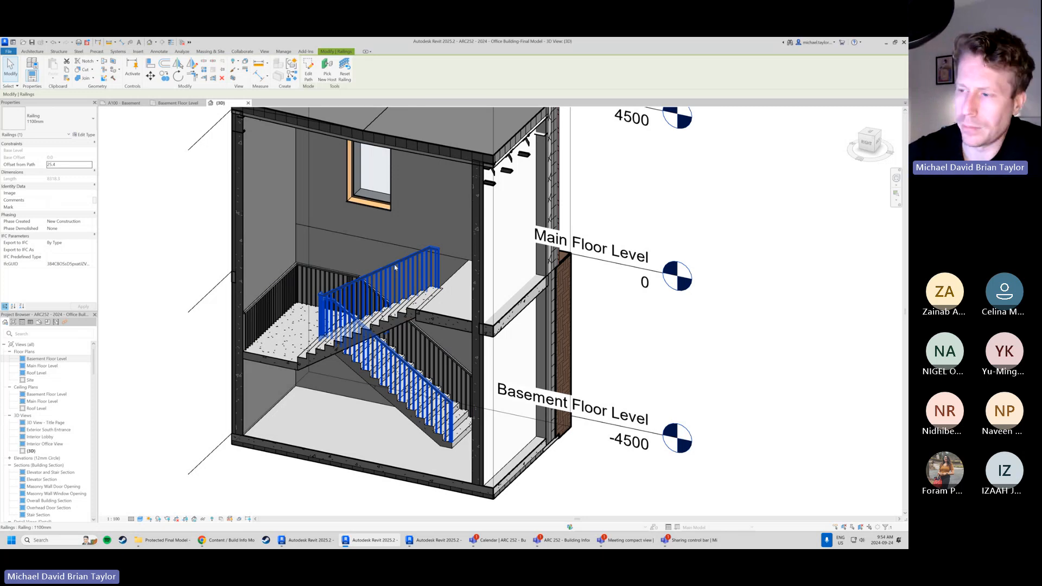
Open the Main Floor Level plan and examine the West Stair's layout within its enclosing walls
double_click(55, 367)
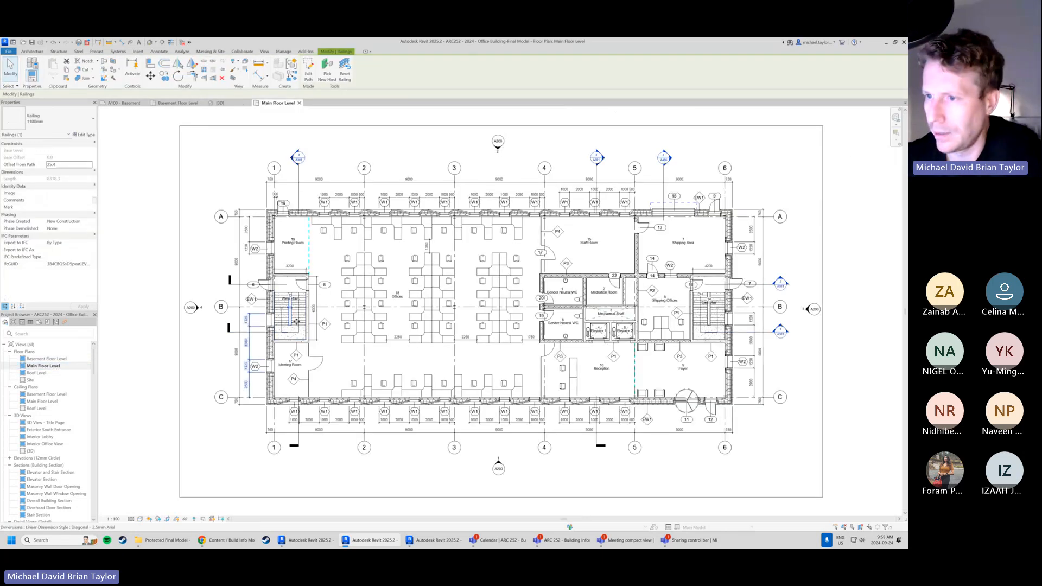
scroll(297, 322, up, 3)
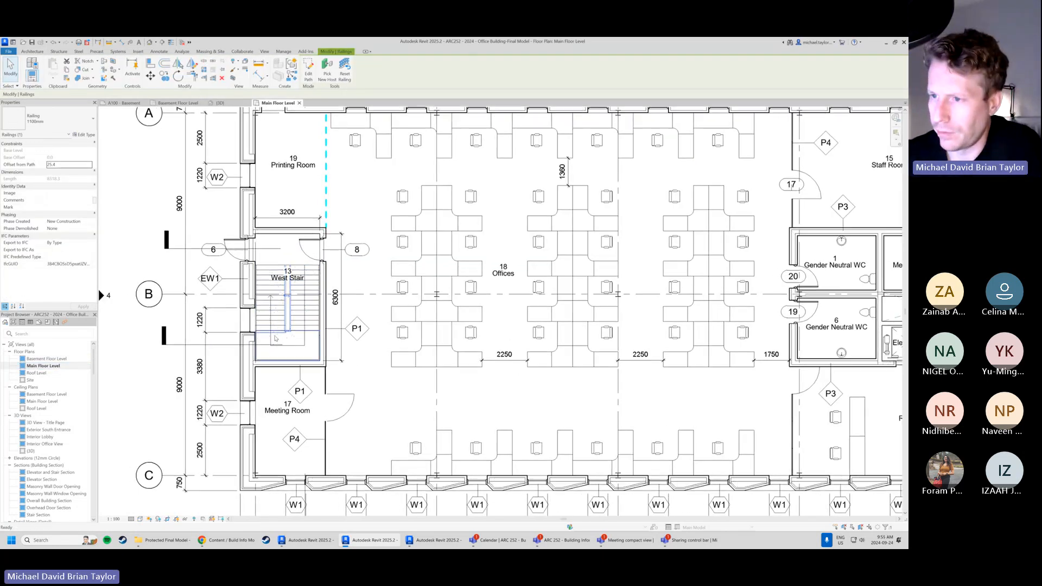
scroll(275, 274, up, 2)
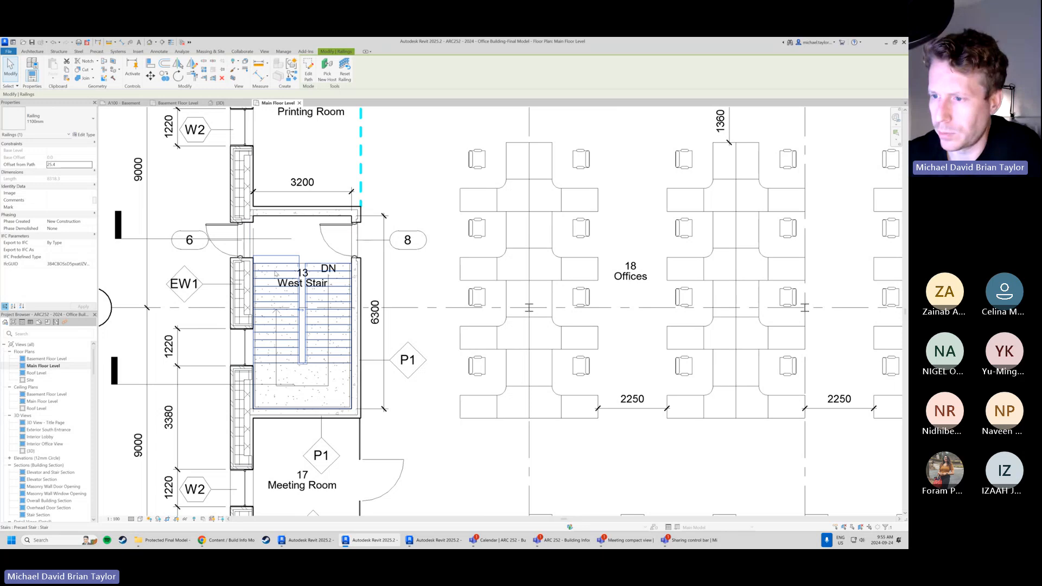
Select the West Stair's precast stair in the Main Floor Level plan and enter its edit mode
click(275, 274)
scroll(286, 328, up, 1)
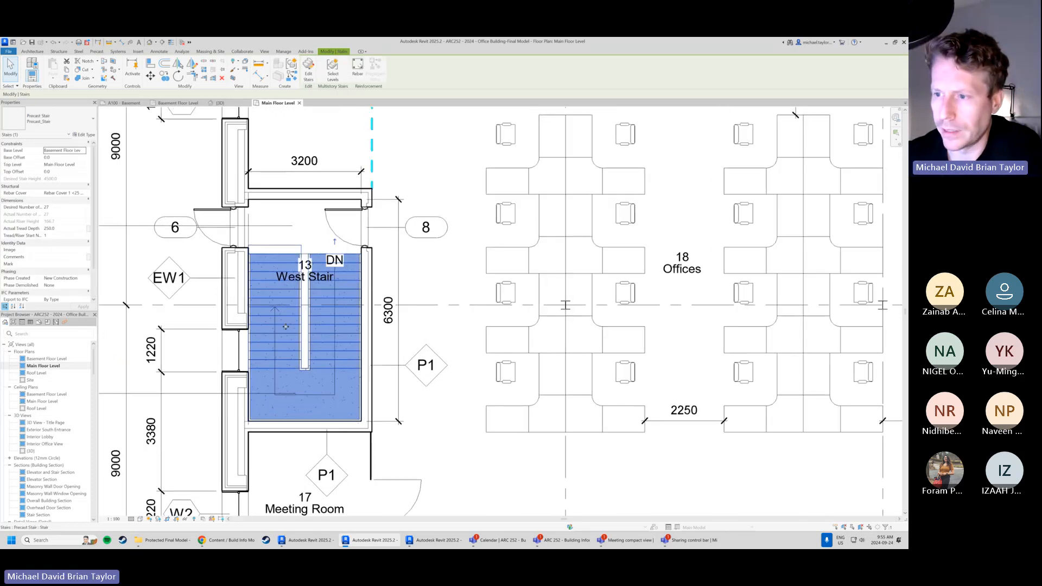
scroll(286, 327, up, 2)
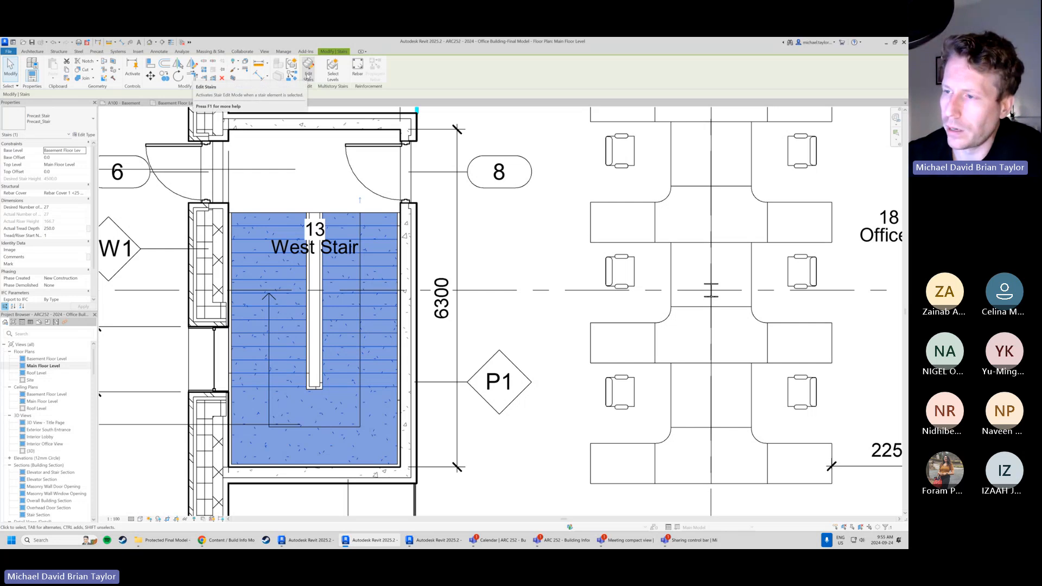
click(308, 75)
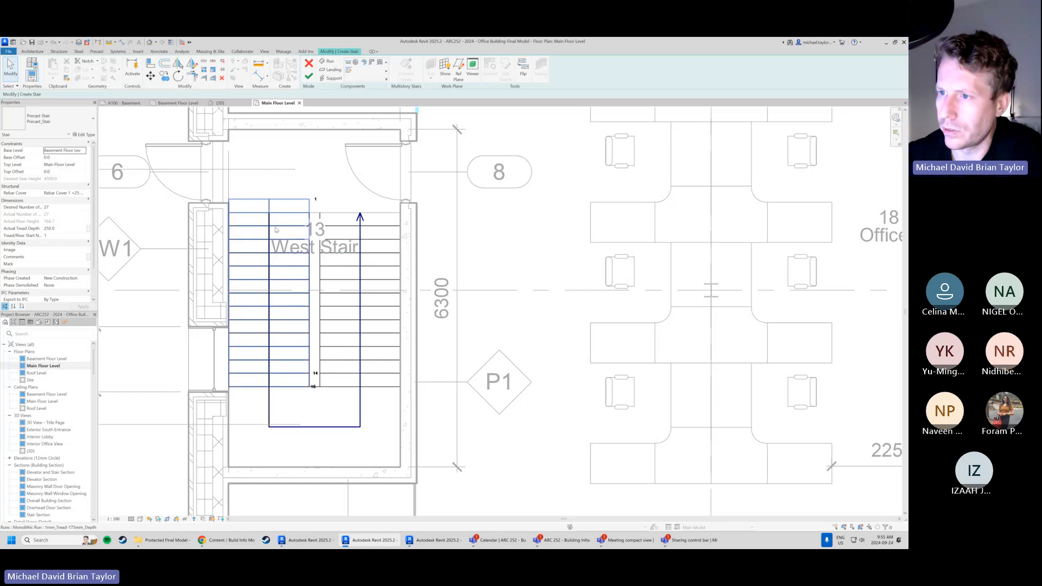
Examine the lower and upper runs of the West Stair, checking their widths and offsets from the walls
click(379, 228)
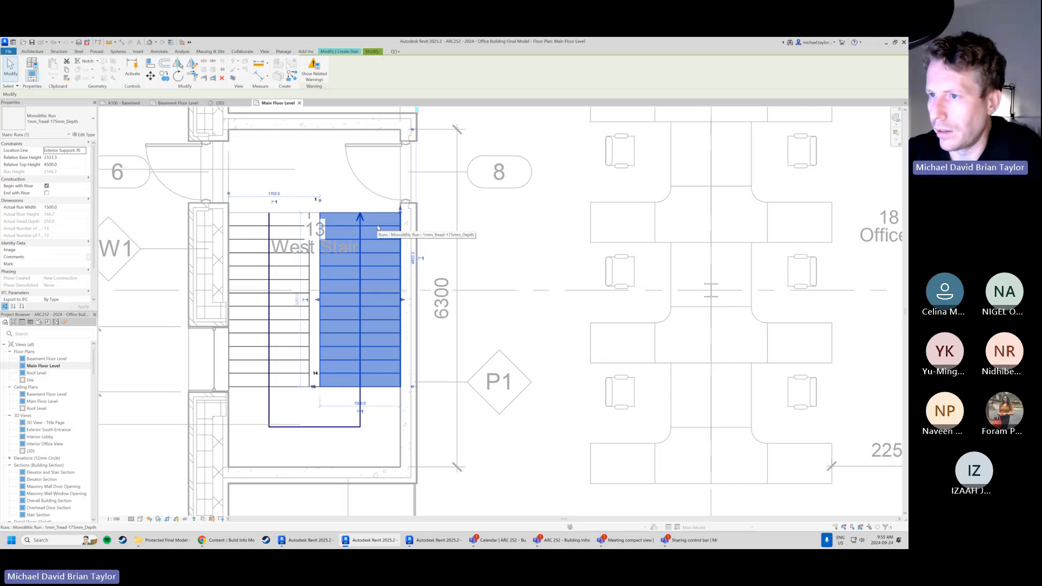
click(251, 226)
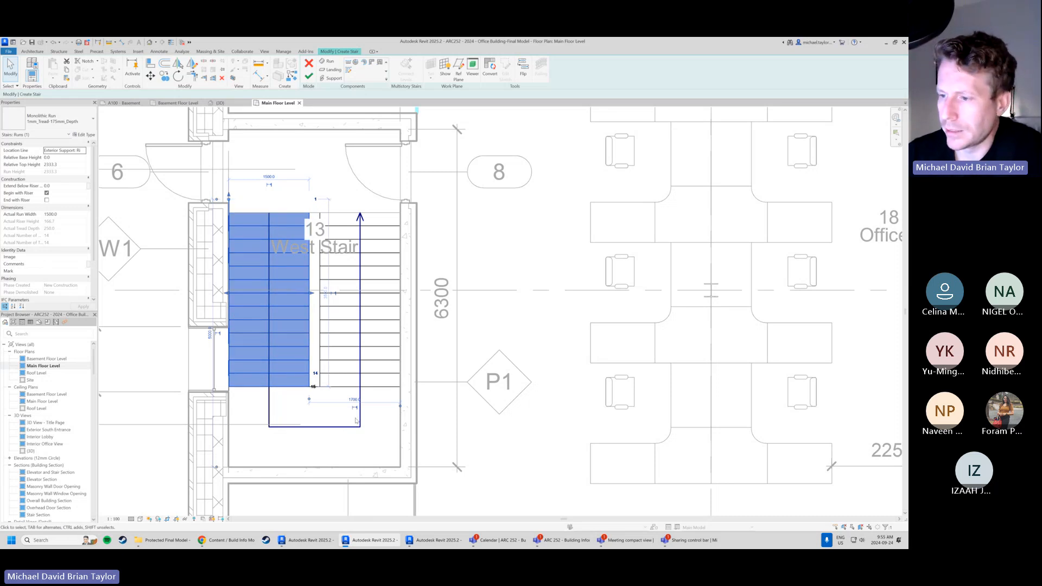
click(388, 373)
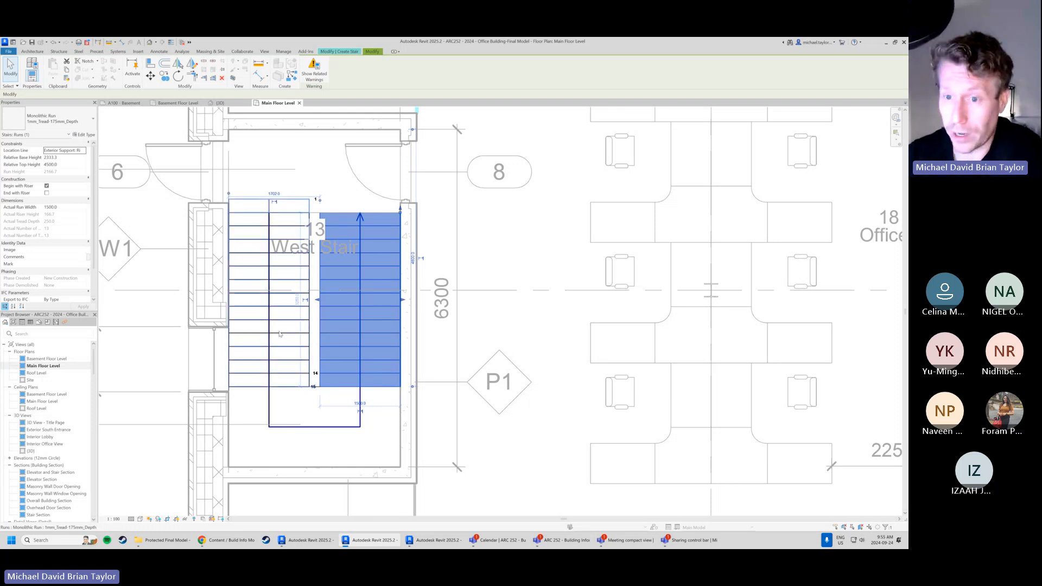
scroll(271, 332, up, 2)
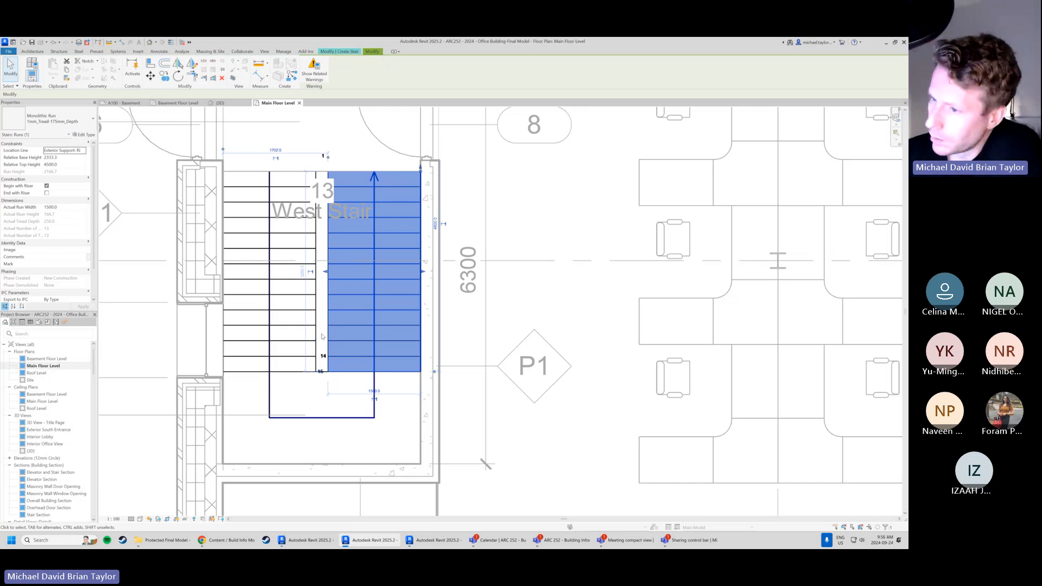
key(Escape)
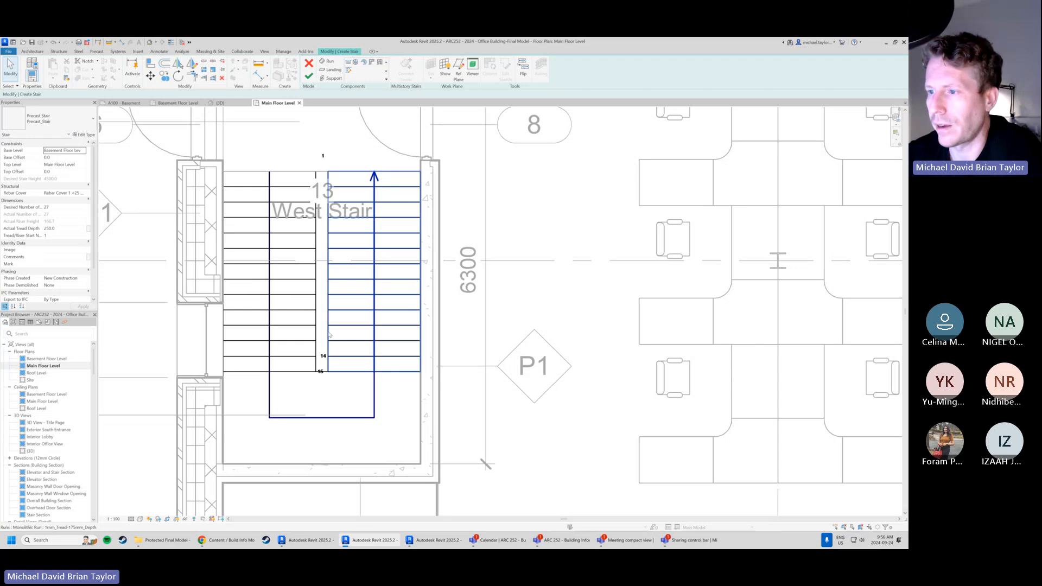
click(330, 335)
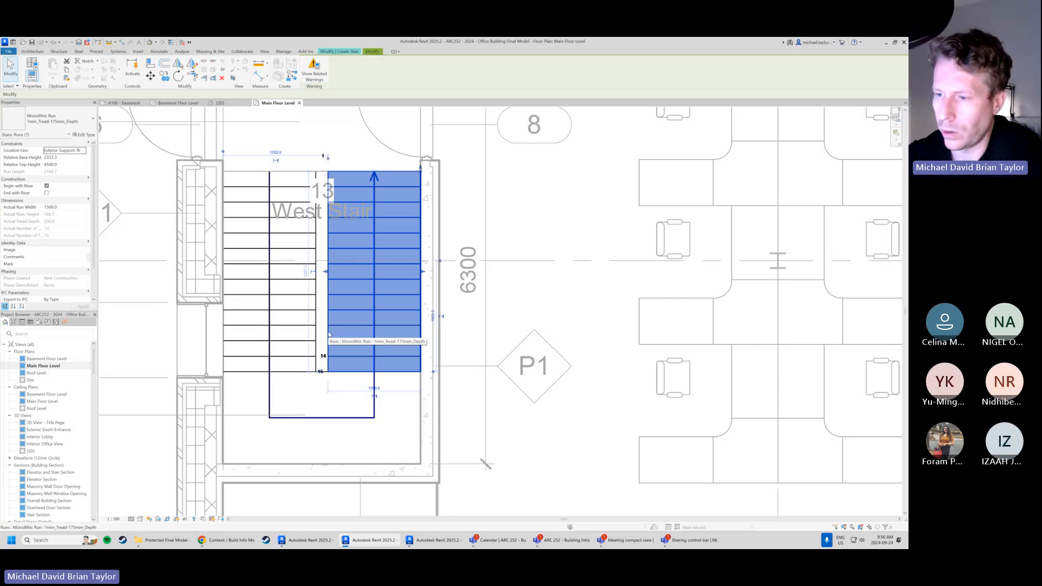
click(394, 389)
click(381, 368)
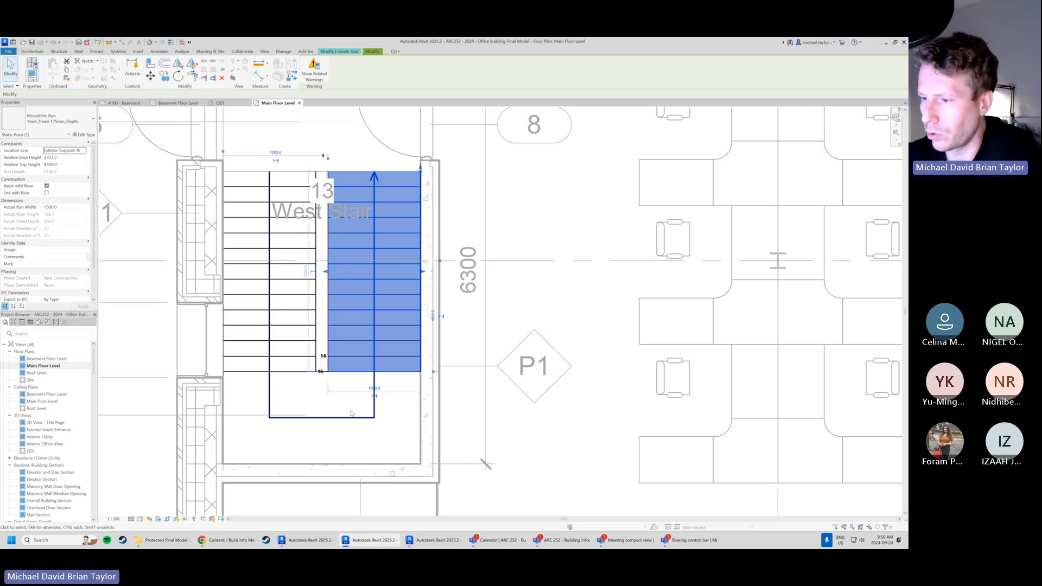
scroll(382, 368, up, 2)
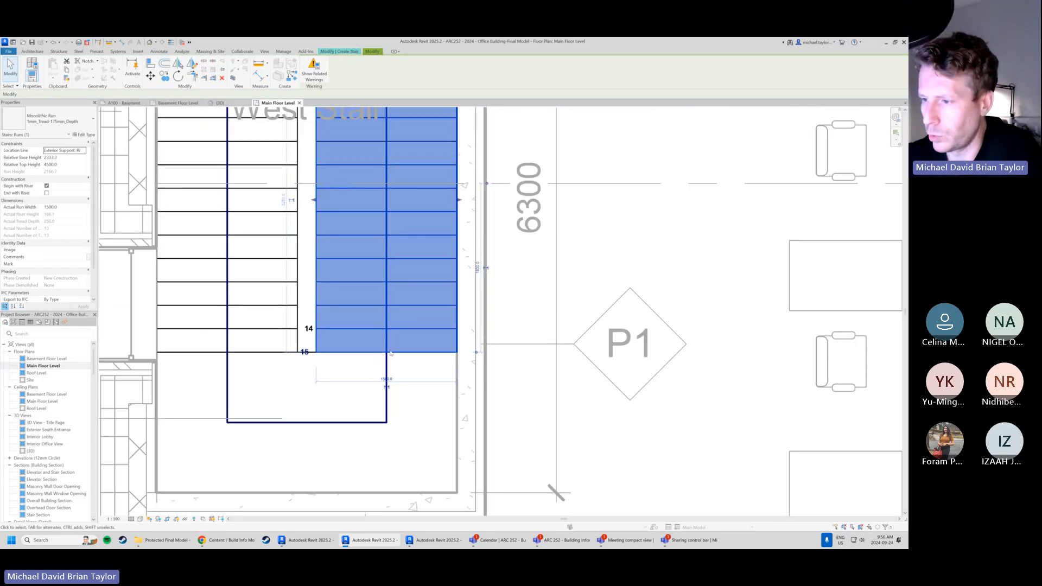
click(300, 324)
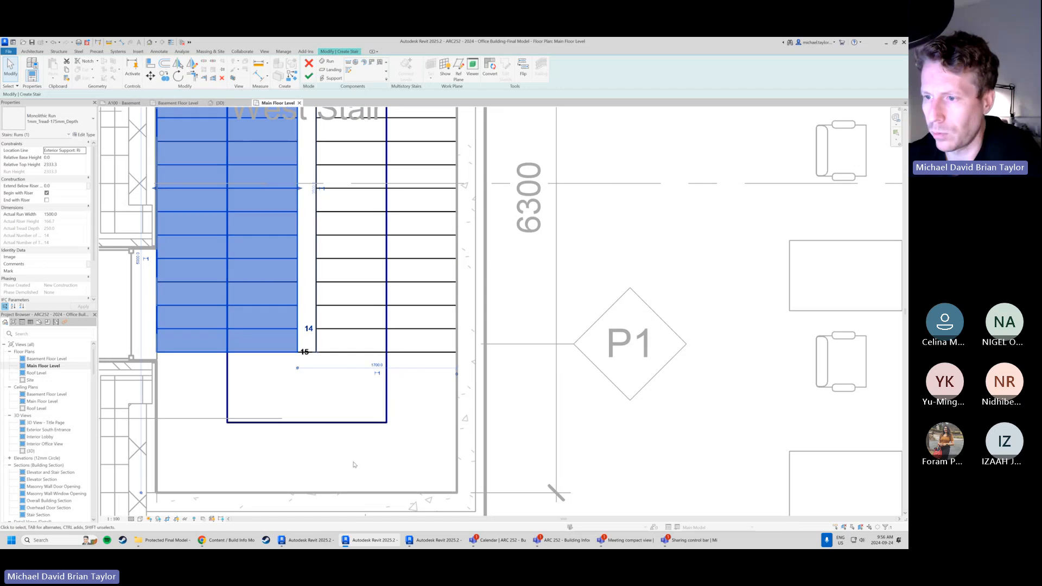
Examine the monolithic landing between the two runs and how it fits against the surrounding walls
scroll(355, 464, down, 1)
middle_drag(233, 211, 247, 280)
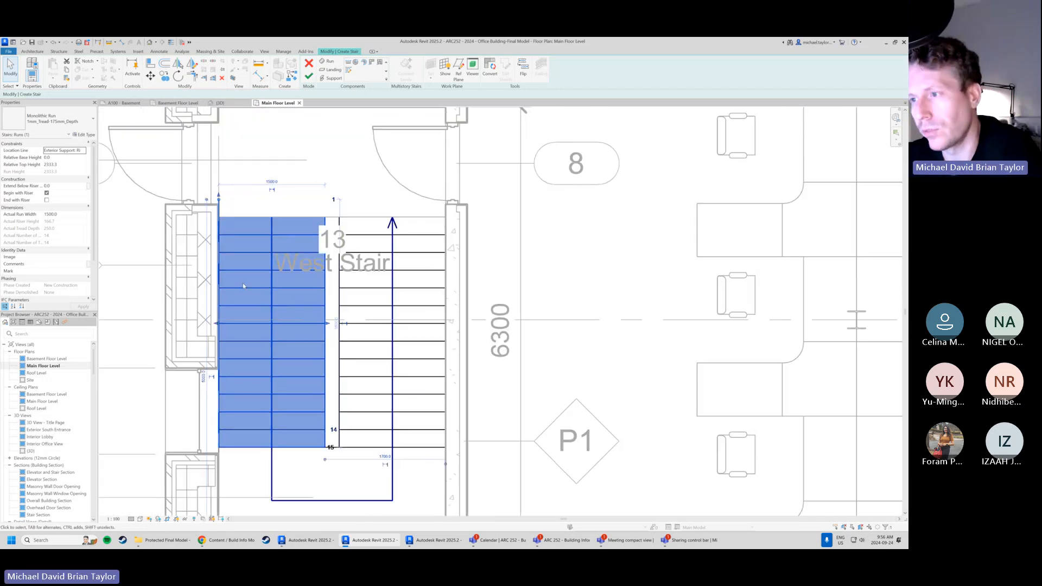
scroll(247, 255, down, 2)
middle_drag(251, 260, 253, 216)
scroll(323, 350, up, 3)
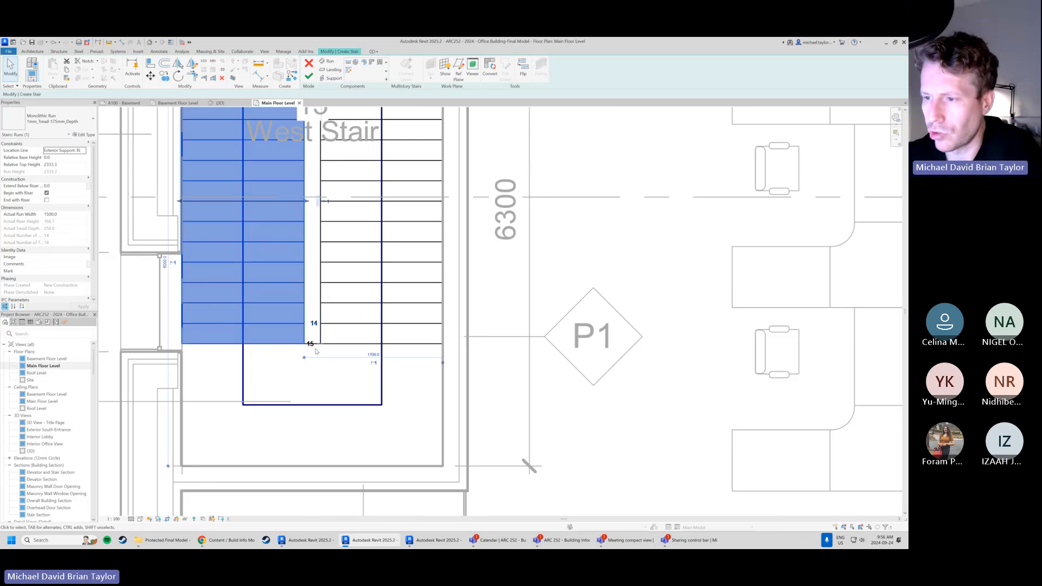
click(354, 459)
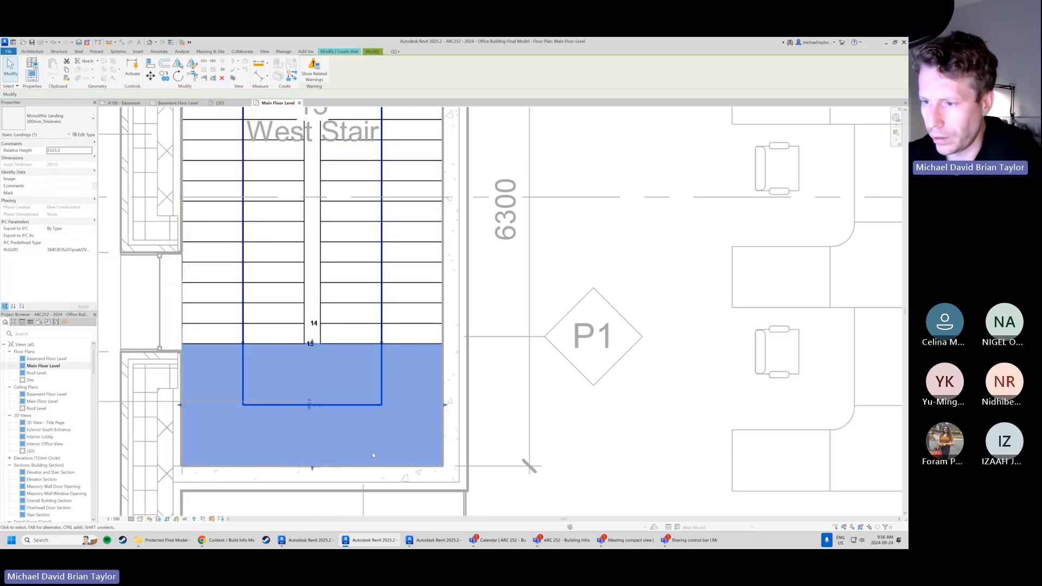
scroll(257, 432, up, 2)
middle_drag(246, 438, 292, 403)
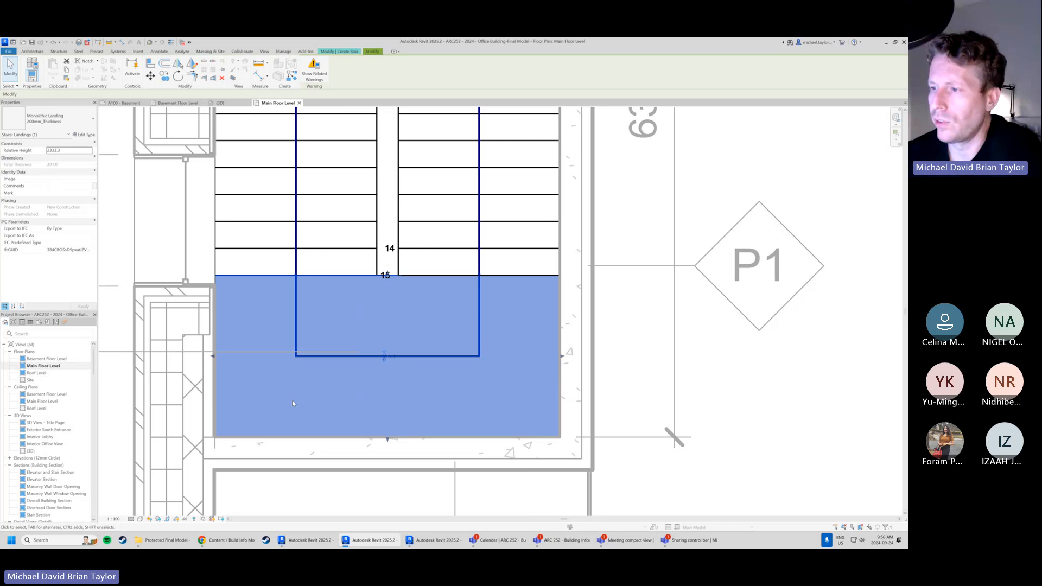
scroll(313, 413, down, 4)
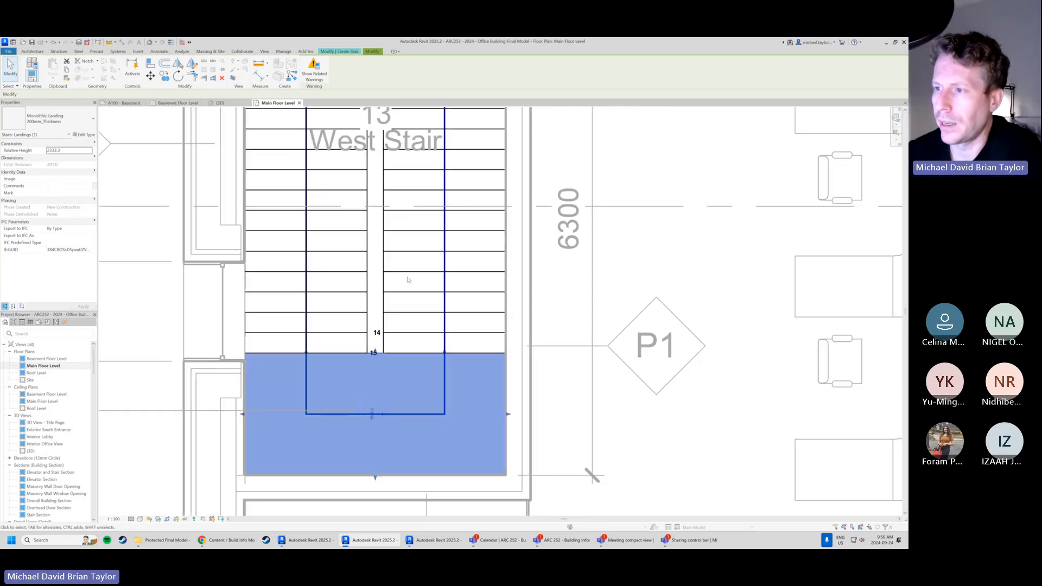
middle_drag(407, 280, 404, 304)
scroll(404, 305, down, 1)
middle_drag(442, 208, 436, 229)
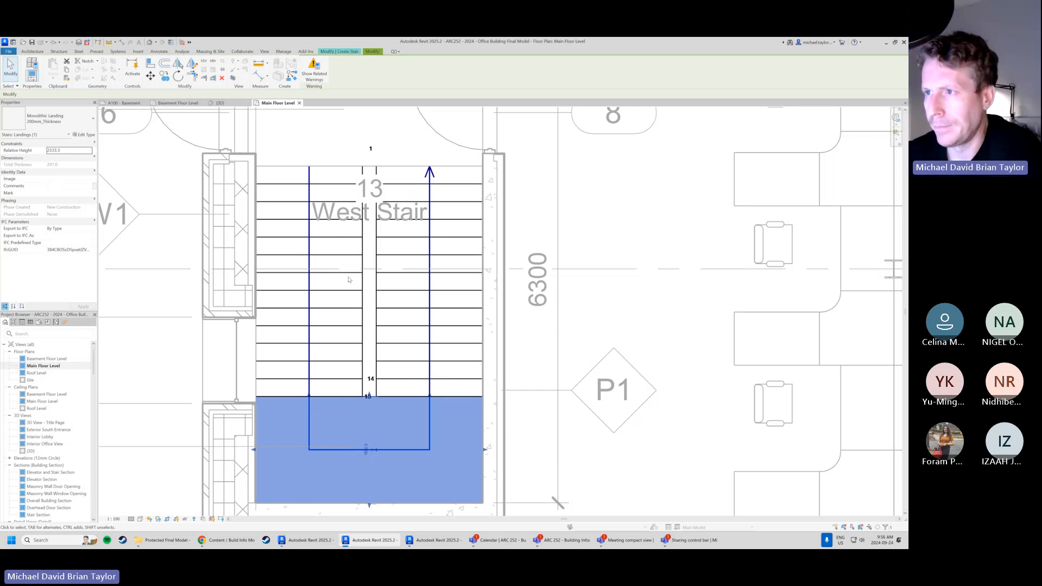
scroll(349, 279, down, 1)
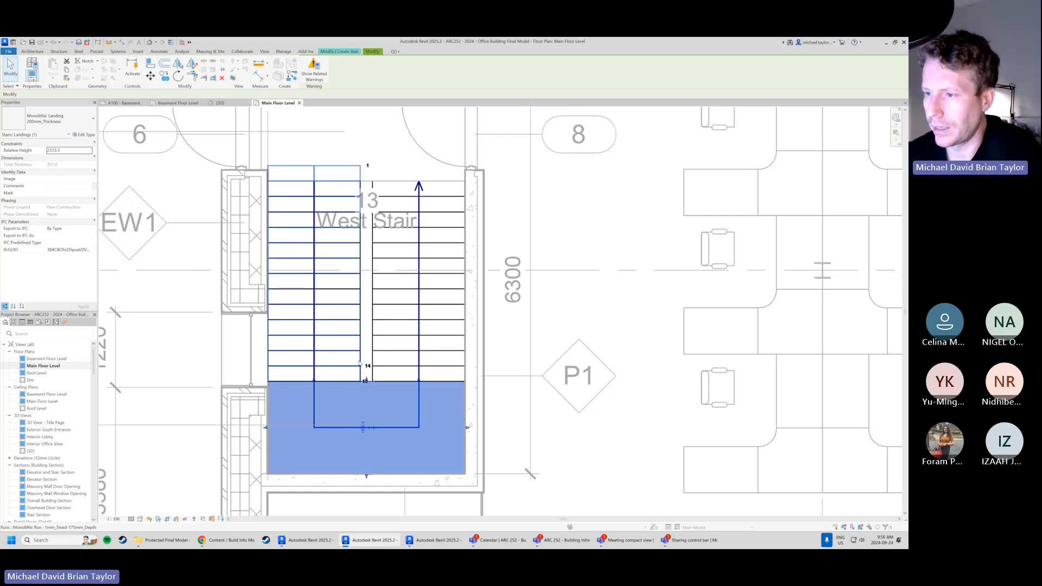
Compare the inner edges of the lower and upper runs along the gap between them
click(362, 278)
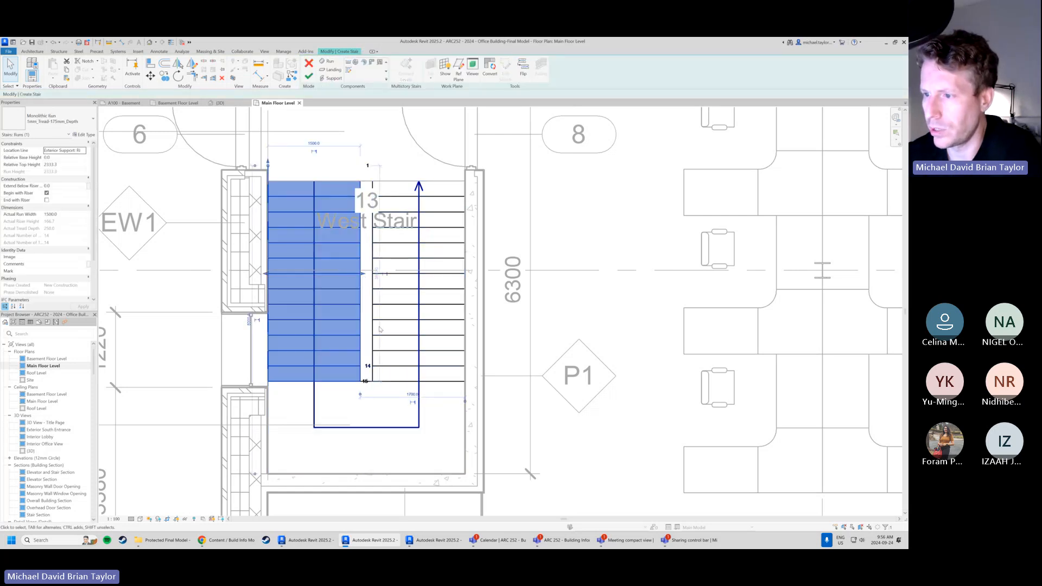
click(377, 188)
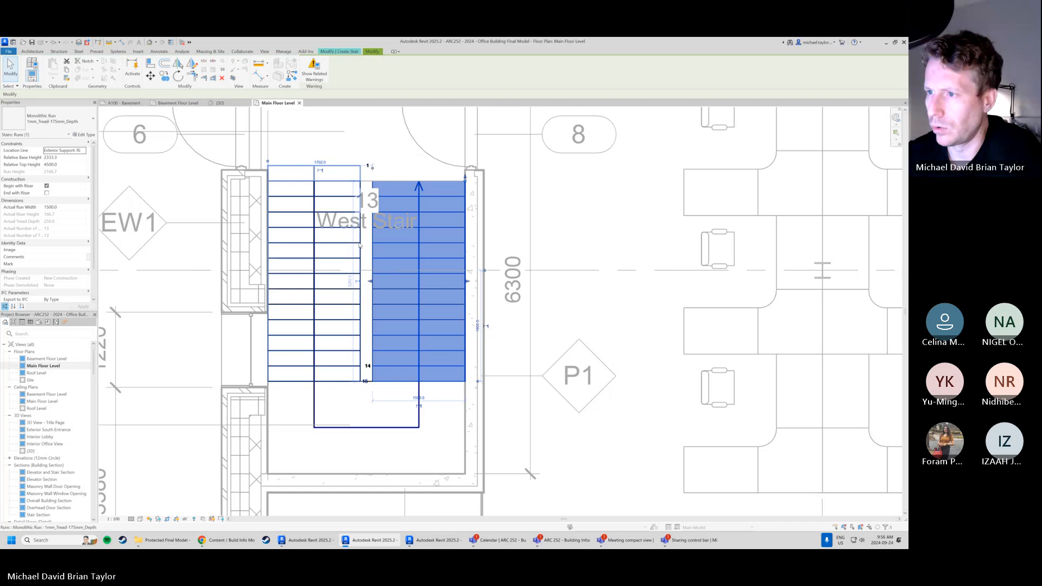
click(360, 187)
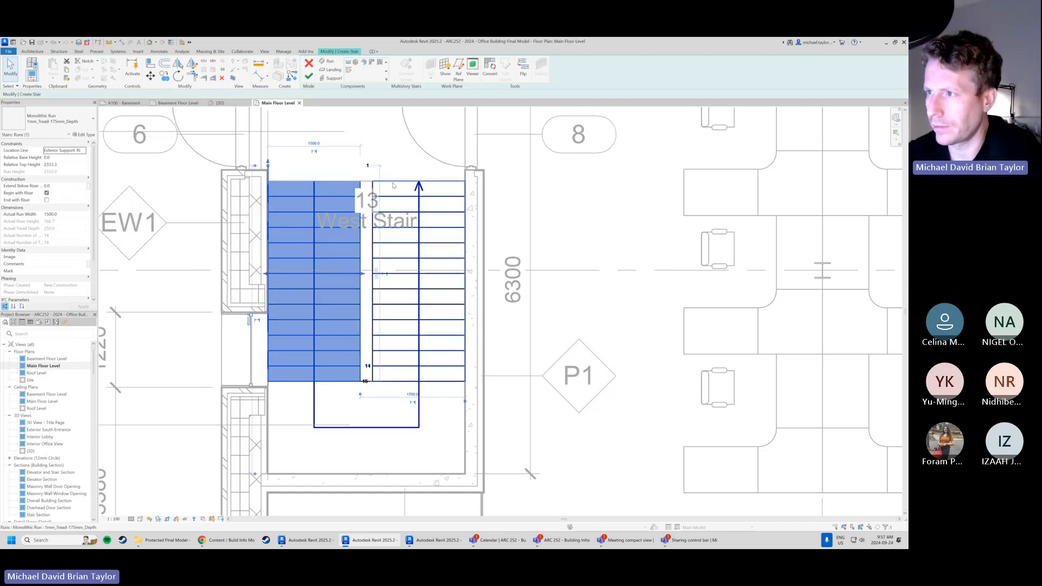
scroll(402, 322, down, 1)
scroll(382, 208, up, 1)
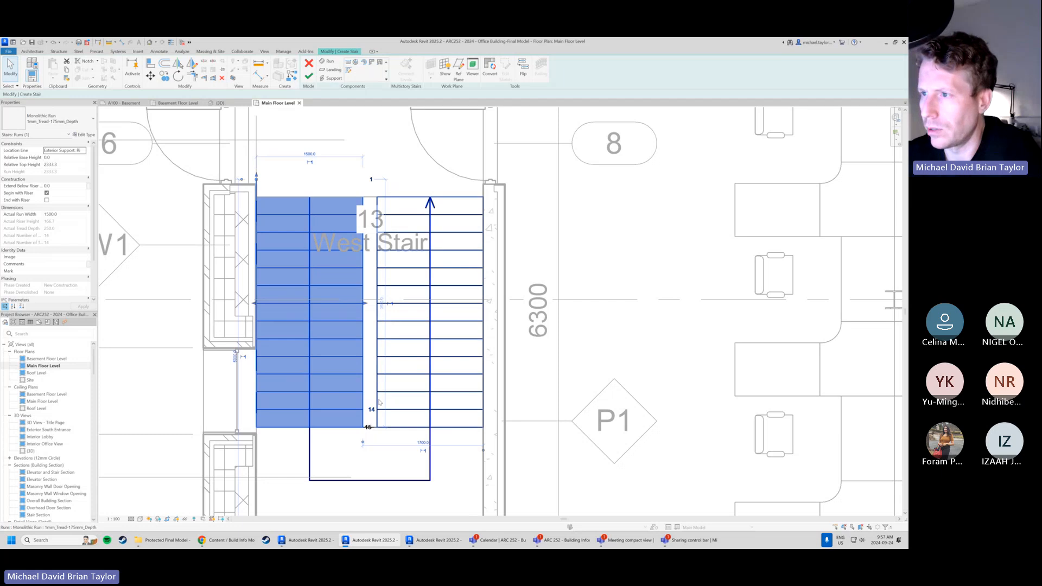
Widen the lower run toward the gap to about 1553 mm, and restore its width to 1500 mm
drag(369, 305, 363, 311)
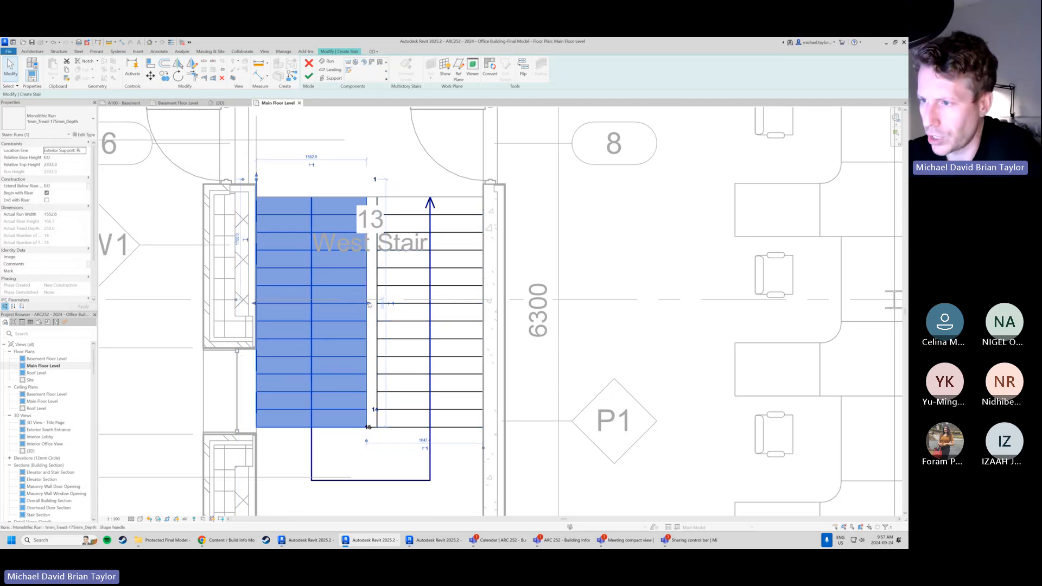
key(Escape)
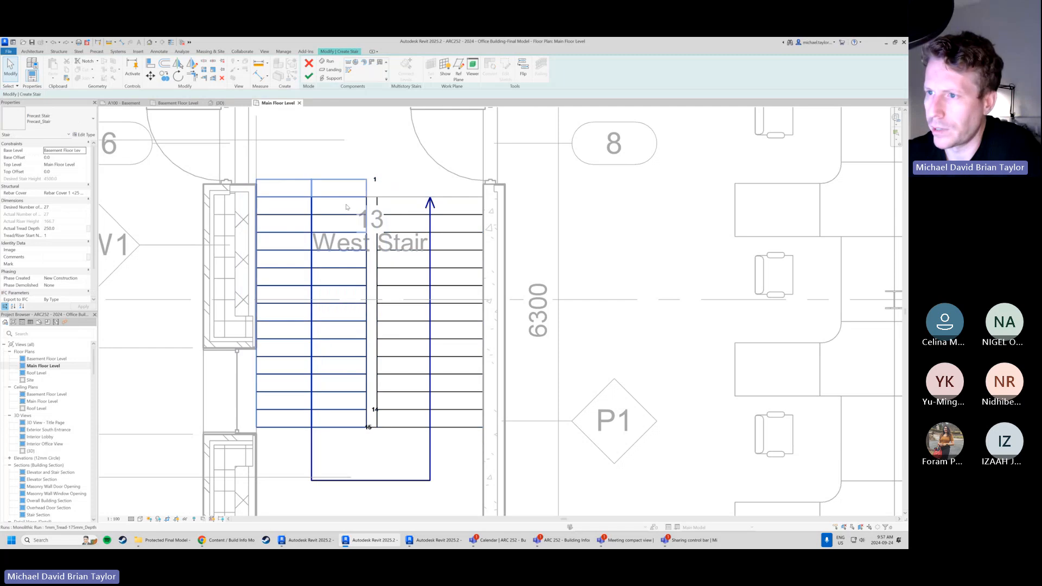
click(348, 204)
click(312, 157)
text(1500)
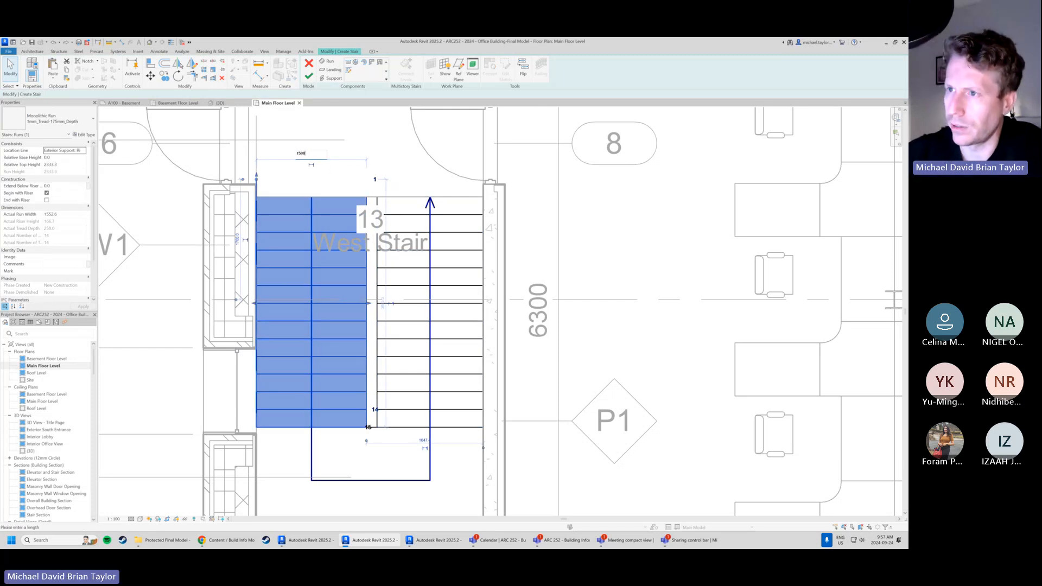
key(Return)
click(341, 149)
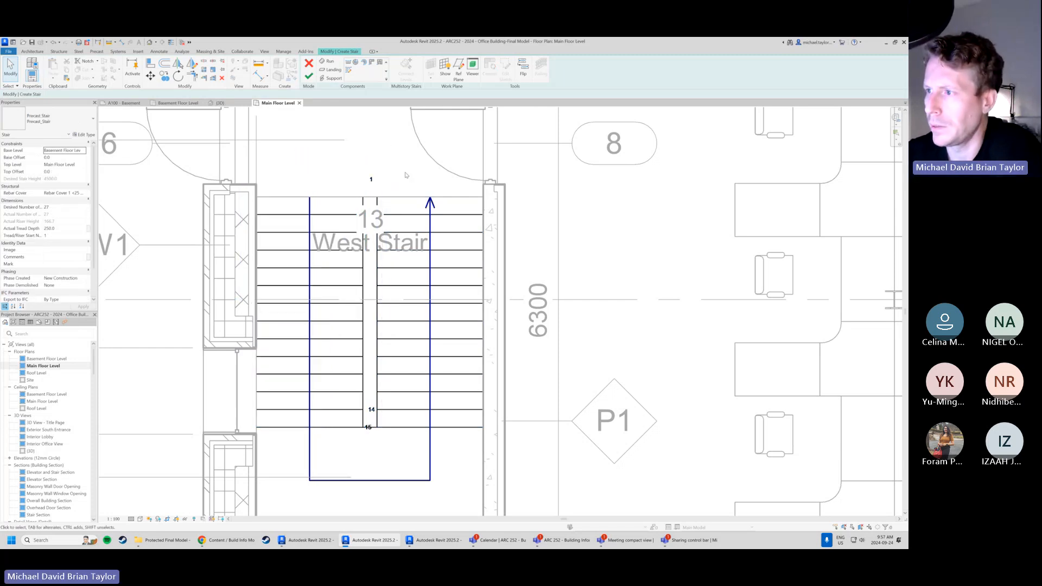
Finish editing the West Stair and open the sectioned 3D view
scroll(331, 143, down, 1)
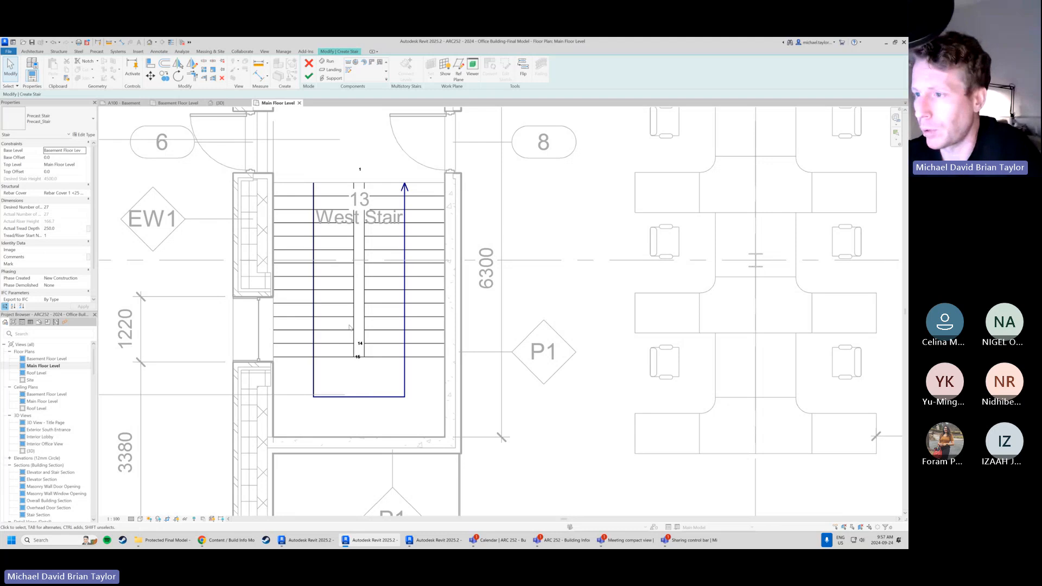
scroll(389, 370, down, 3)
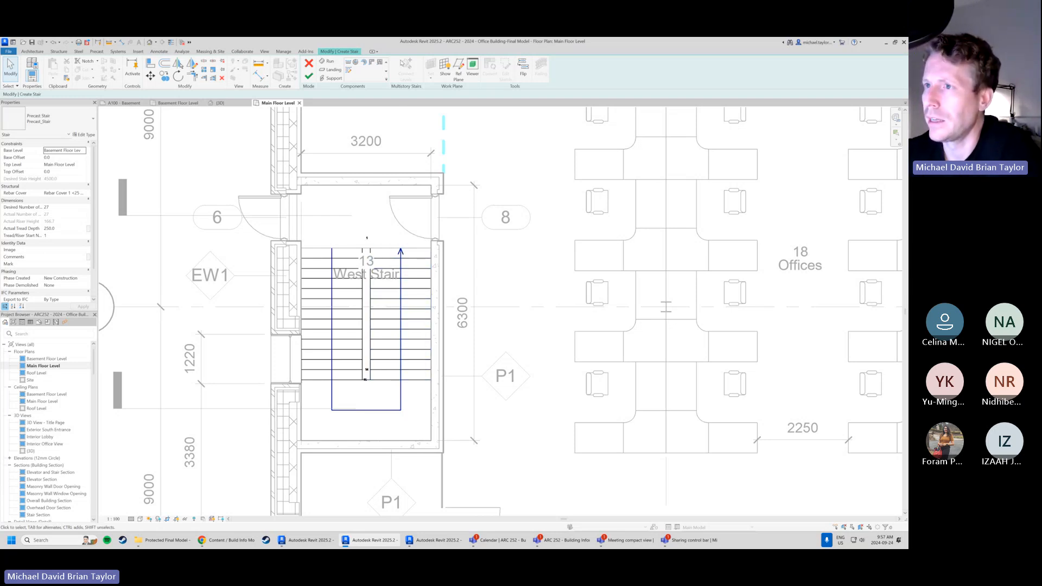
click(309, 77)
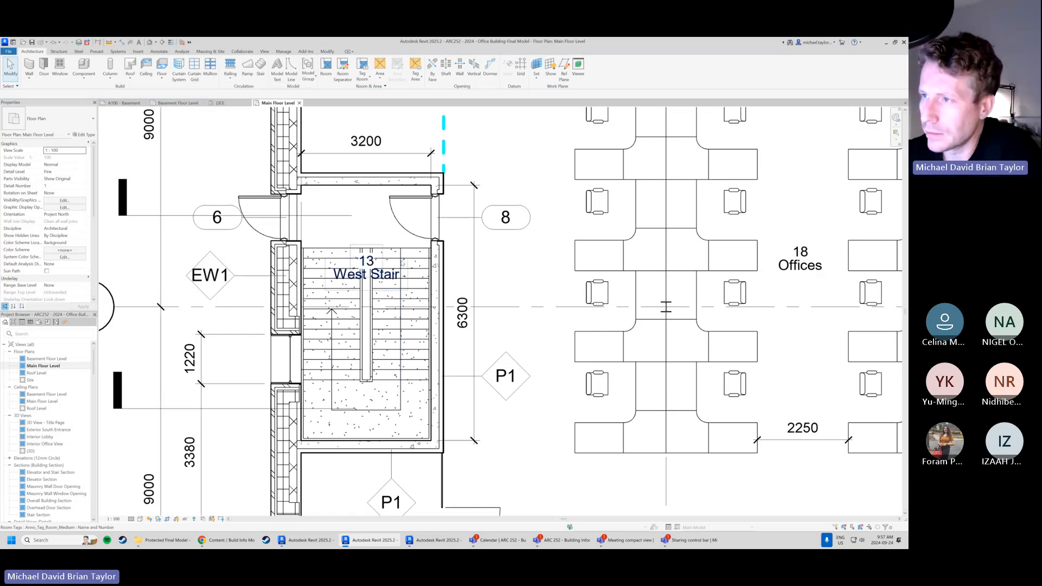
click(231, 103)
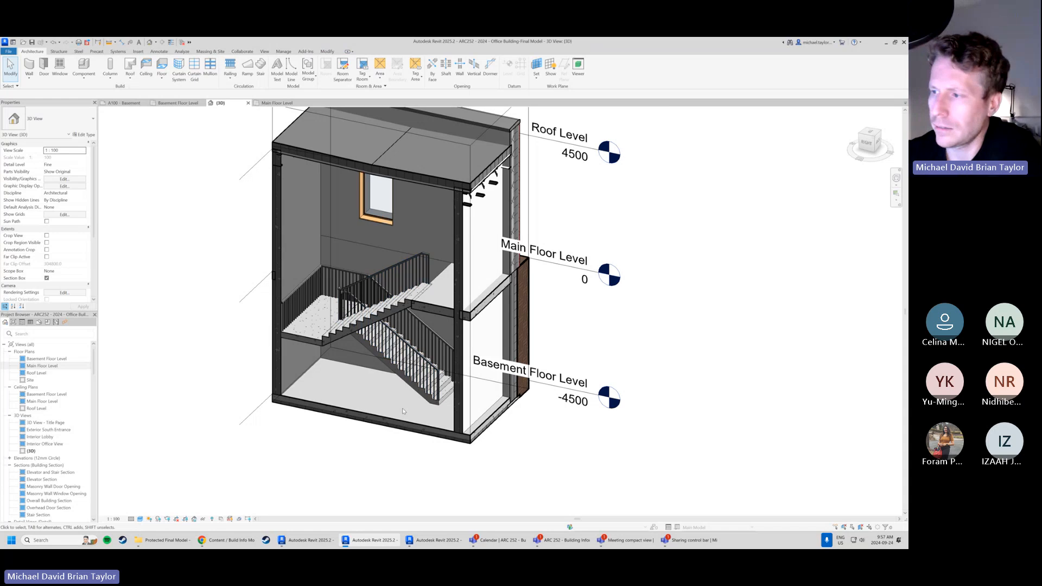